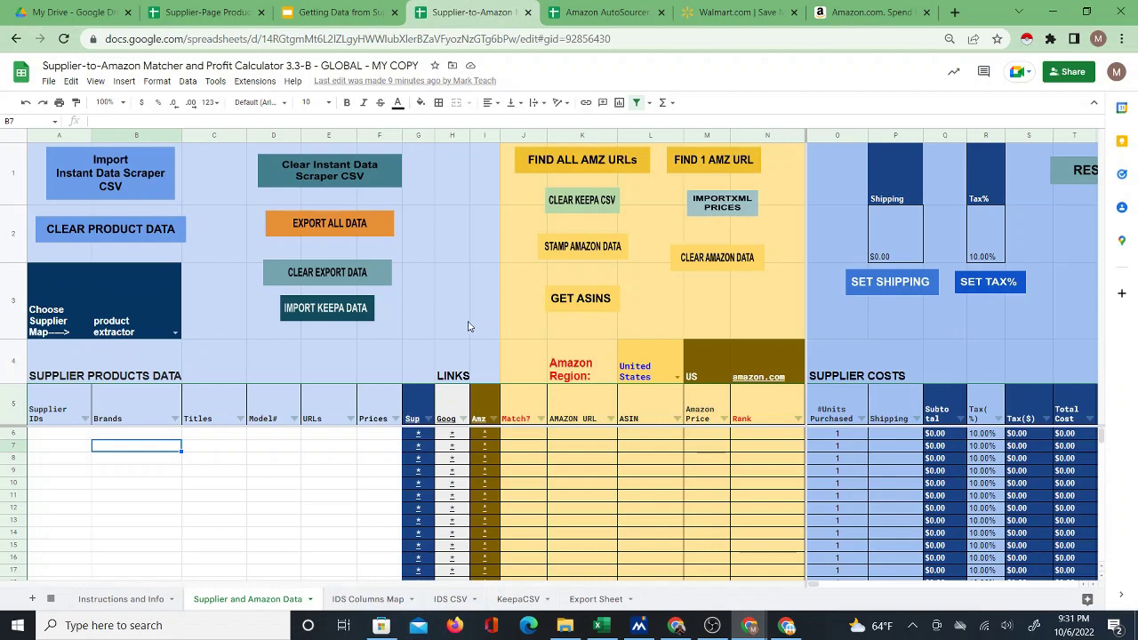
Glance at the Walmart site and supplier slides, then open the spreadsheet's IDS CSV sheet of Zoro data.
{"action": "left_click_drag", "start_coordinate": [120, 433], "coordinate": [293, 514]}
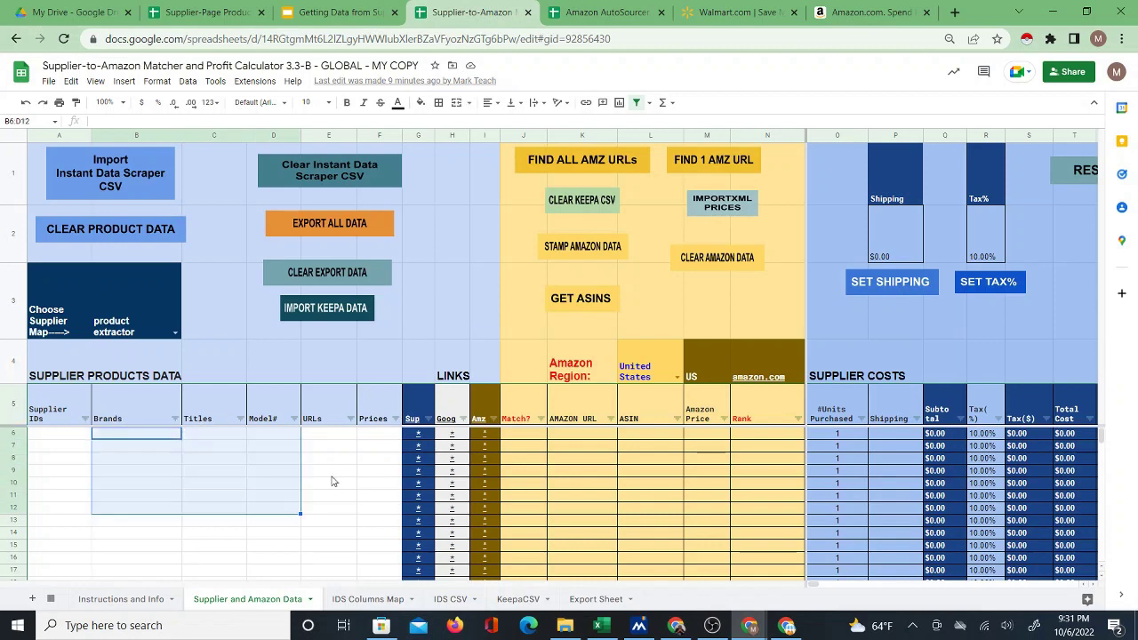
{"action": "left_click", "coordinate": [715, 18]}
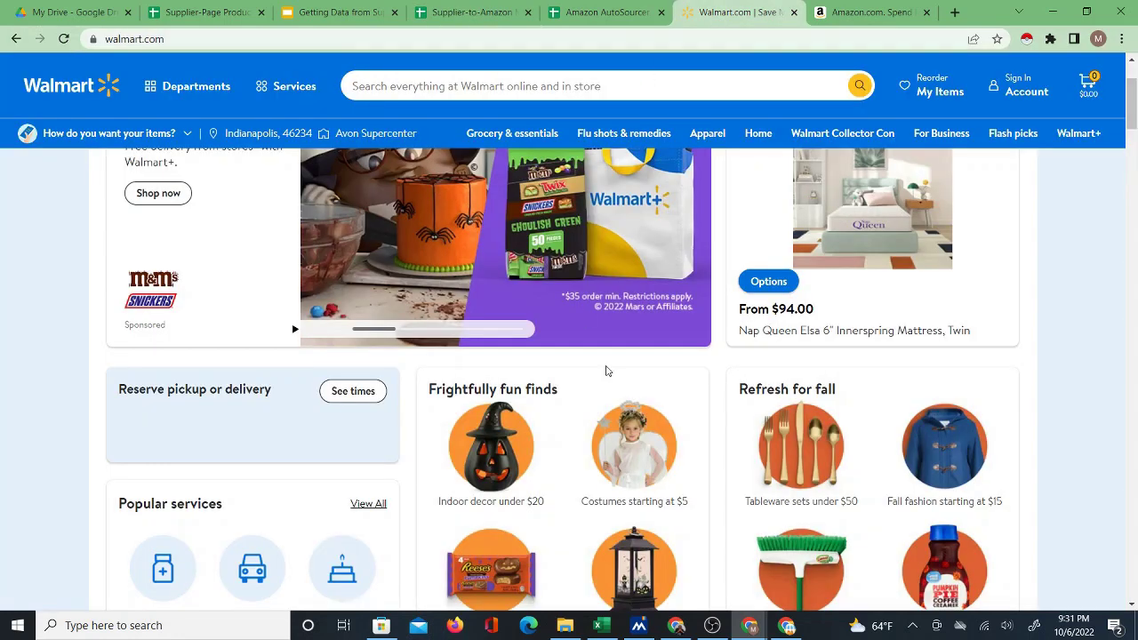
{"action": "scroll", "coordinate": [606, 371], "scroll_direction": "down", "scroll_amount": 2}
{"action": "left_click", "coordinate": [468, 12]}
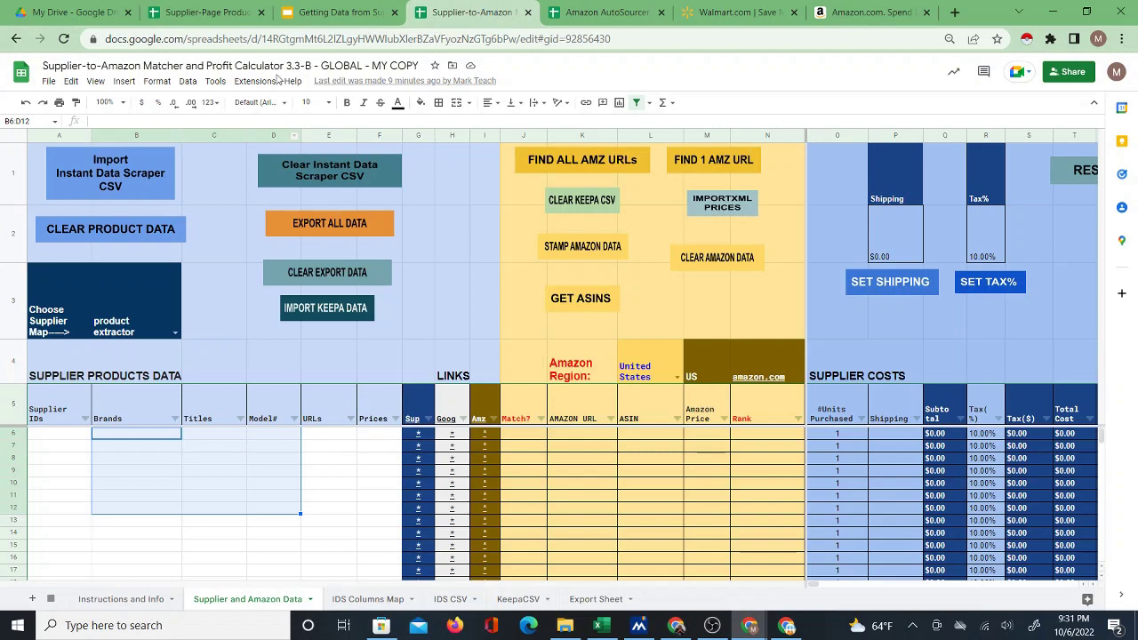
{"action": "left_click", "coordinate": [324, 9]}
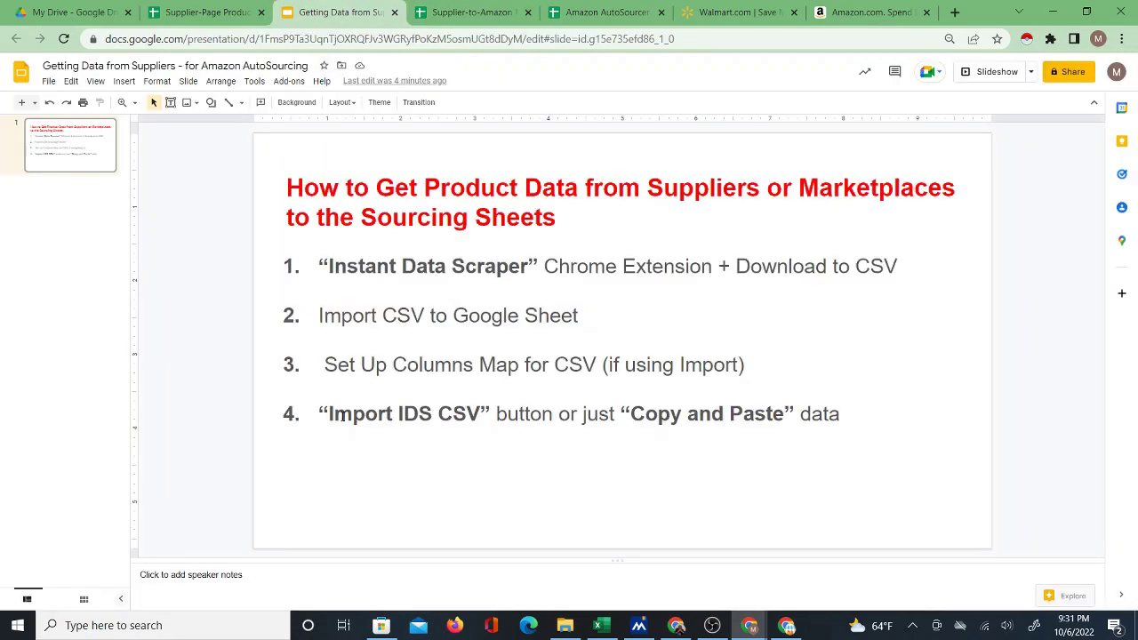
{"action": "left_click", "coordinate": [458, 11]}
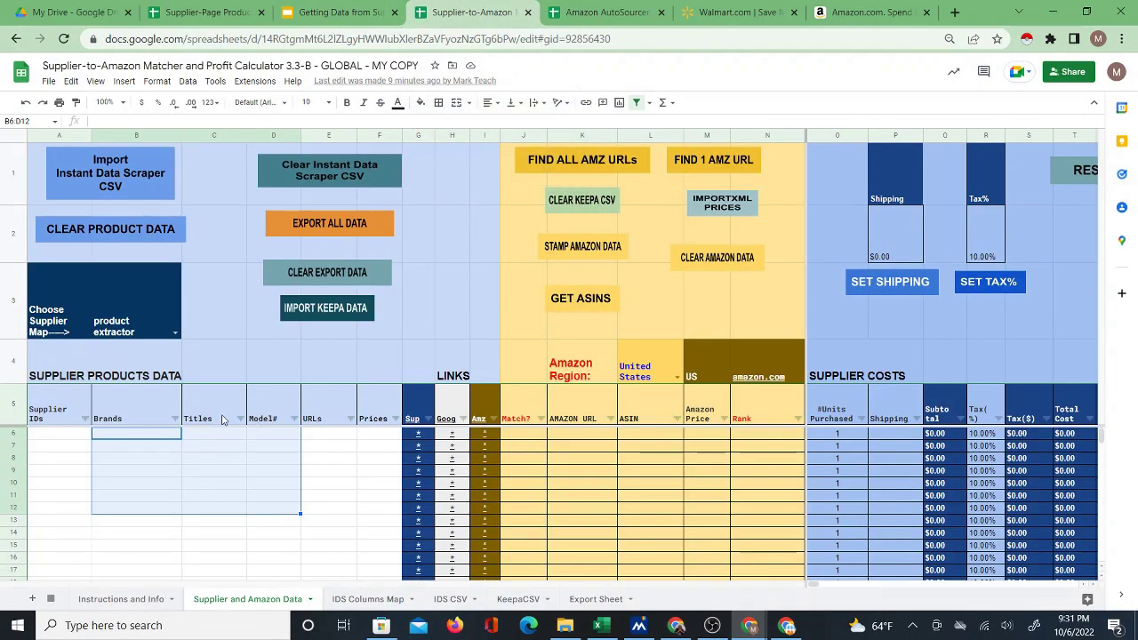
{"action": "left_click", "coordinate": [144, 437]}
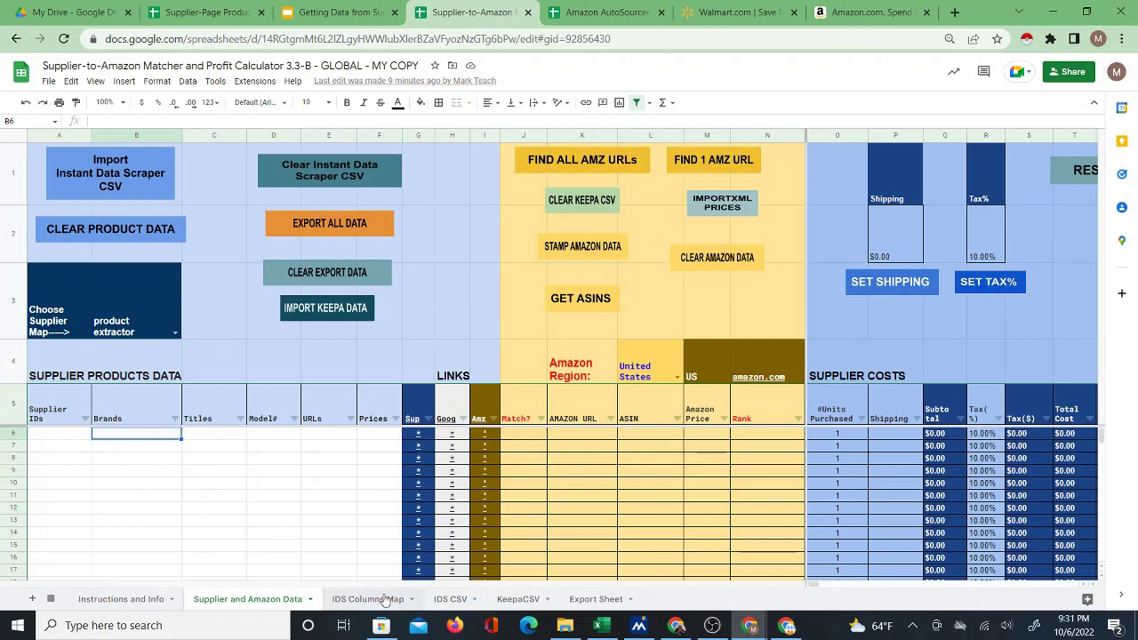
{"action": "left_click", "coordinate": [451, 599]}
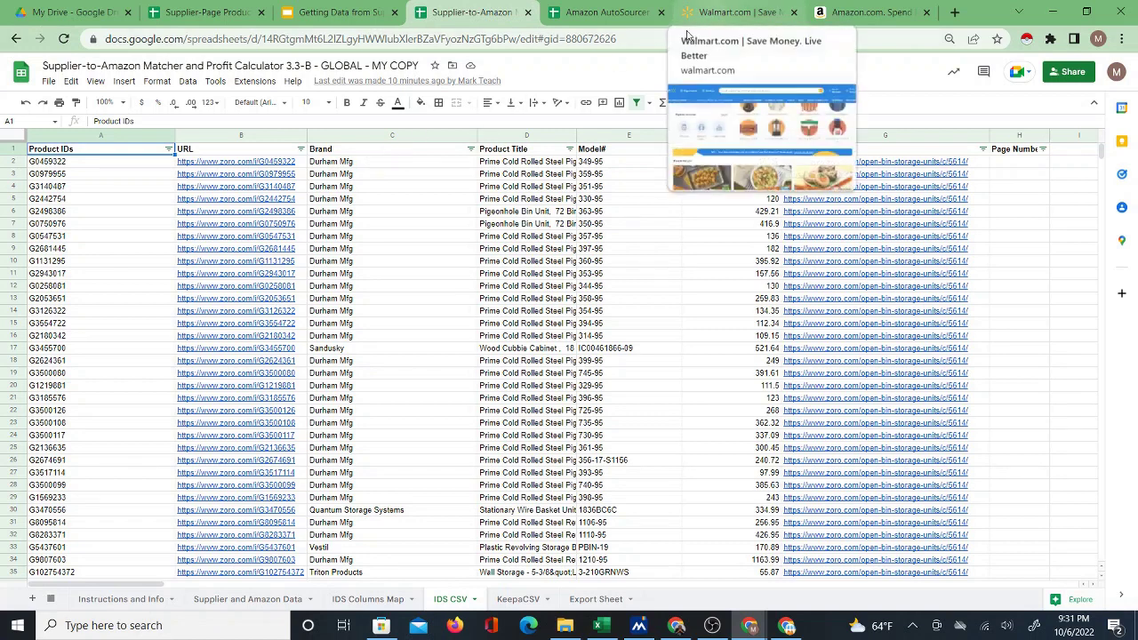
Review the IDS CSV columns: Product Title, Model#, Brand, URL and Product IDs.
{"action": "left_click", "coordinate": [507, 156]}
{"action": "left_click", "coordinate": [613, 153]}
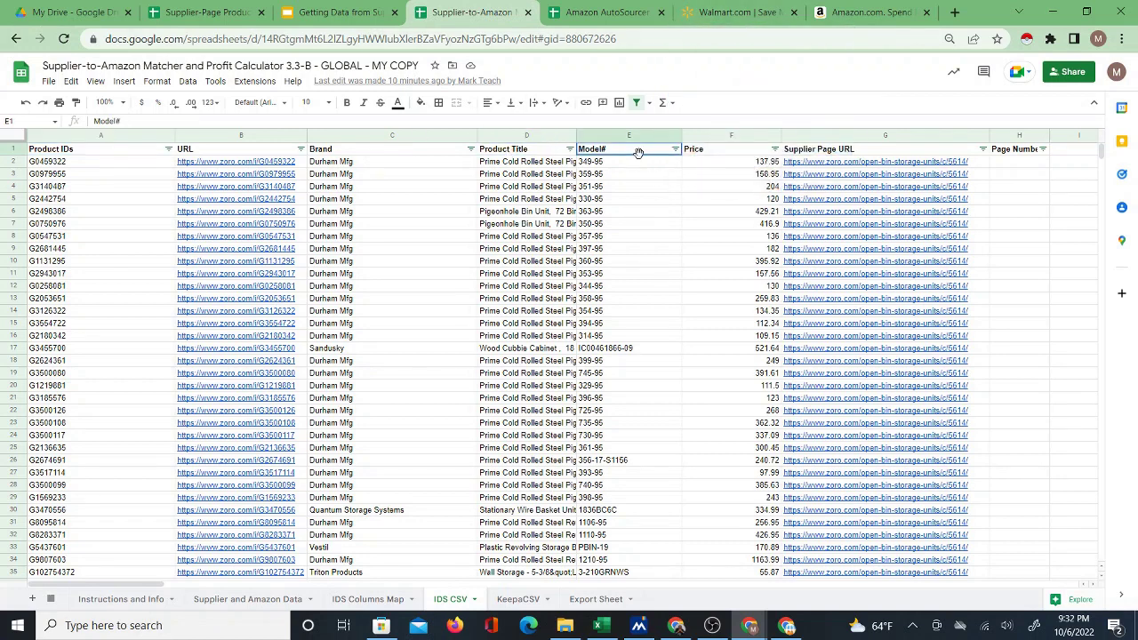
{"action": "left_click", "coordinate": [505, 158]}
{"action": "left_click", "coordinate": [325, 155]}
{"action": "left_click", "coordinate": [220, 151]}
{"action": "left_click", "coordinate": [108, 151]}
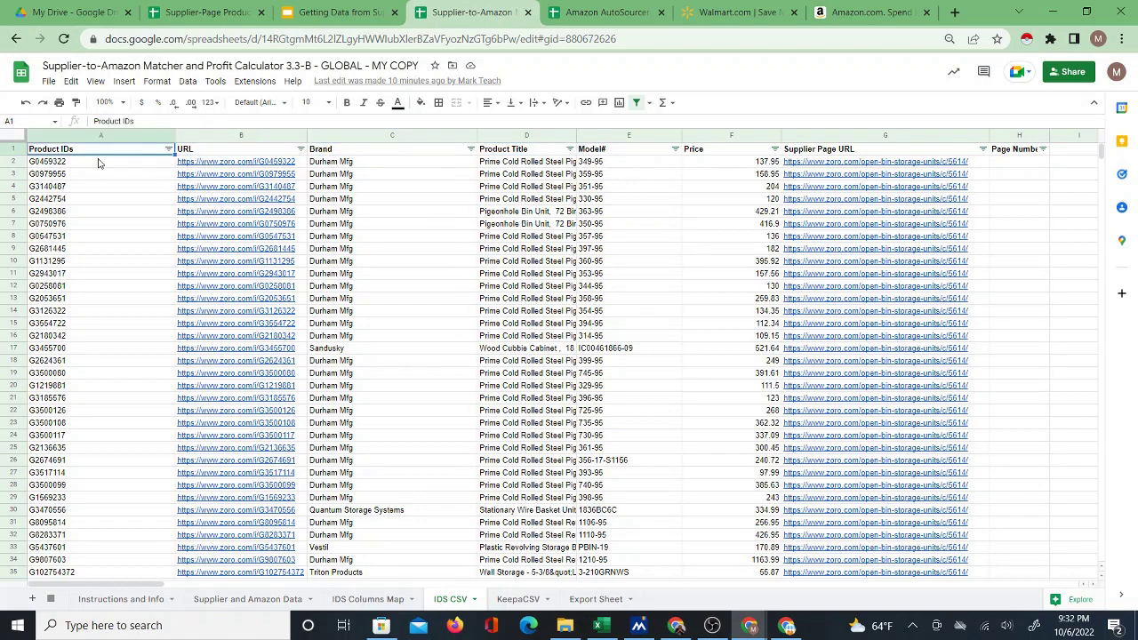
Run the Clear Instant Data Scraper CSV script on Supplier and Amazon Data and confirm IDS CSV is empty.
{"action": "left_click", "coordinate": [240, 599]}
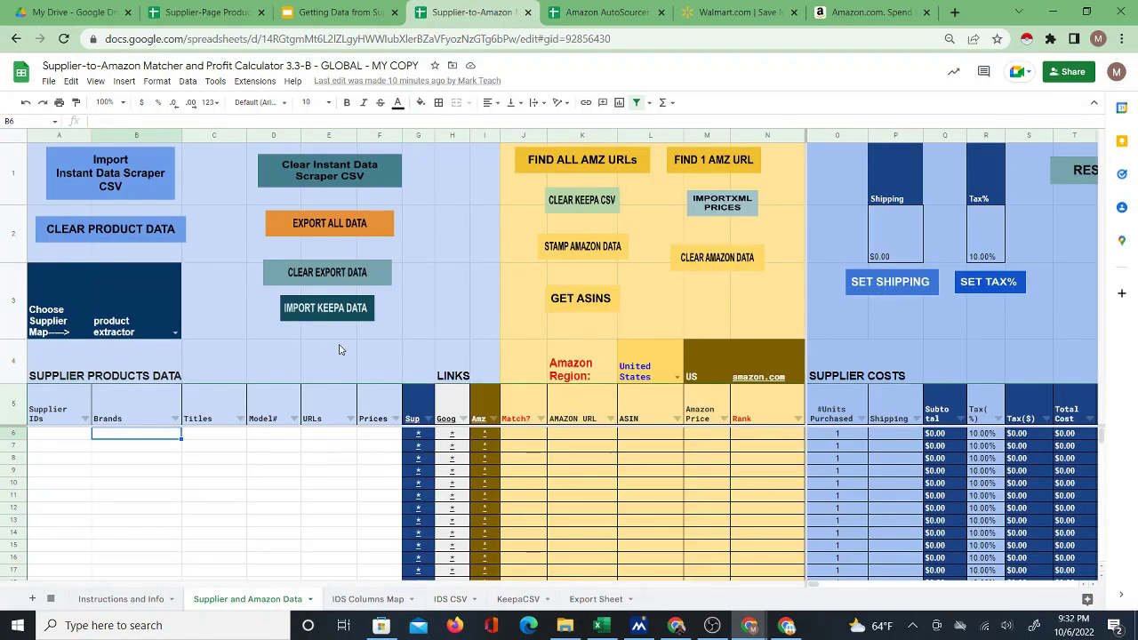
{"action": "left_click", "coordinate": [313, 177]}
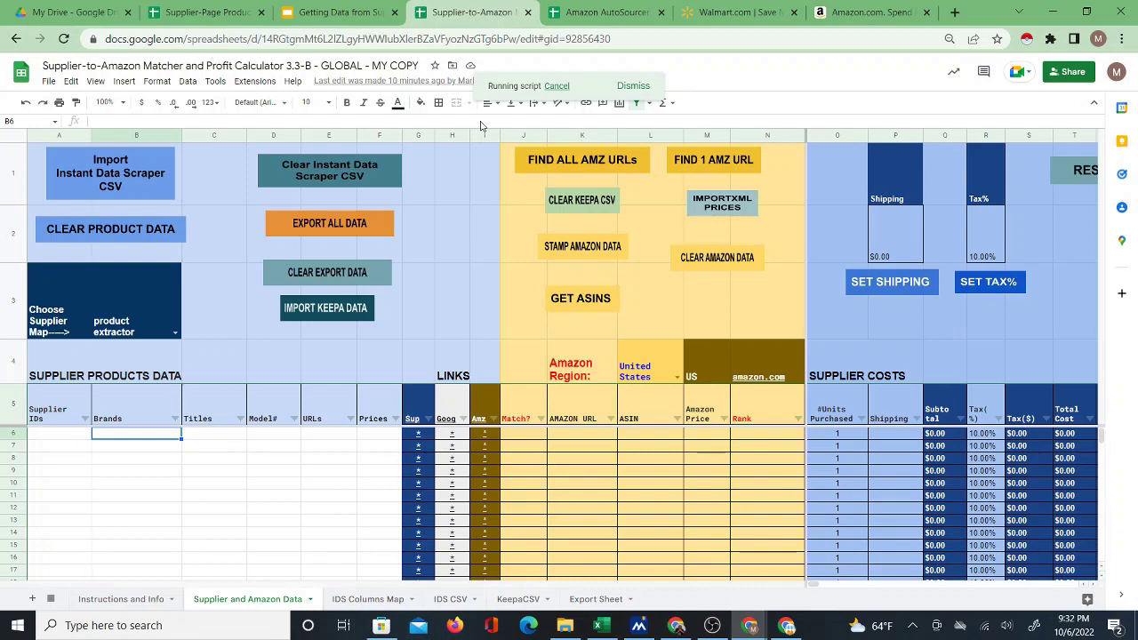
{"action": "left_click", "coordinate": [363, 601]}
{"action": "left_click", "coordinate": [454, 601]}
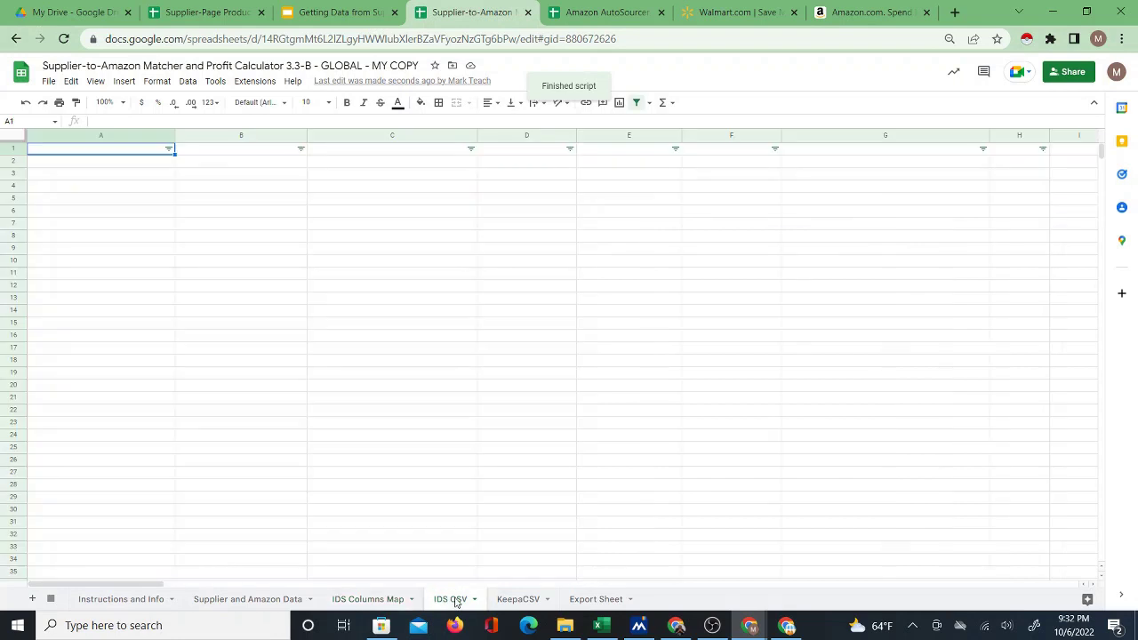
Review the walmart row in IDS Columns Map, then return to the Getting Data from Suppliers slides.
{"action": "left_click", "coordinate": [392, 599]}
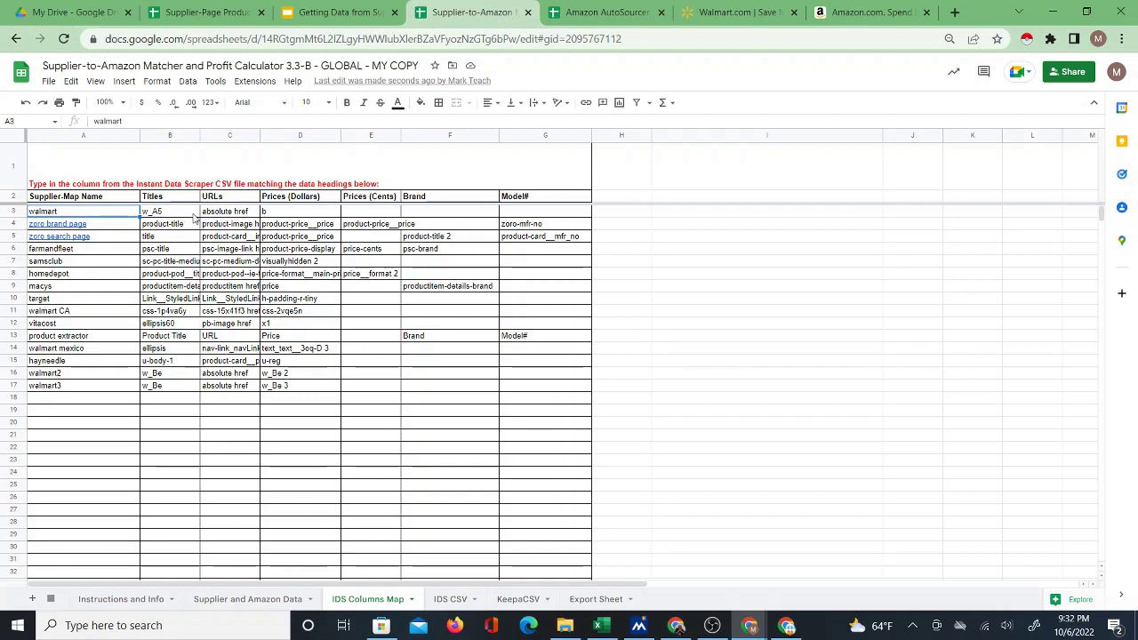
{"action": "left_click", "coordinate": [78, 401]}
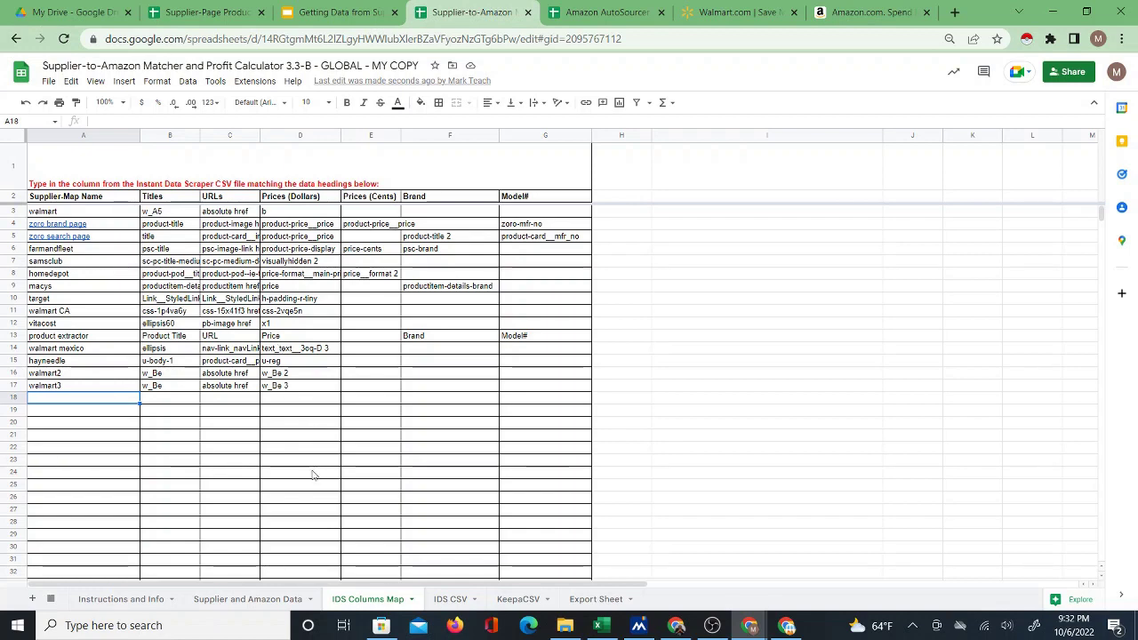
{"action": "left_click", "coordinate": [253, 600]}
{"action": "left_click", "coordinate": [384, 9]}
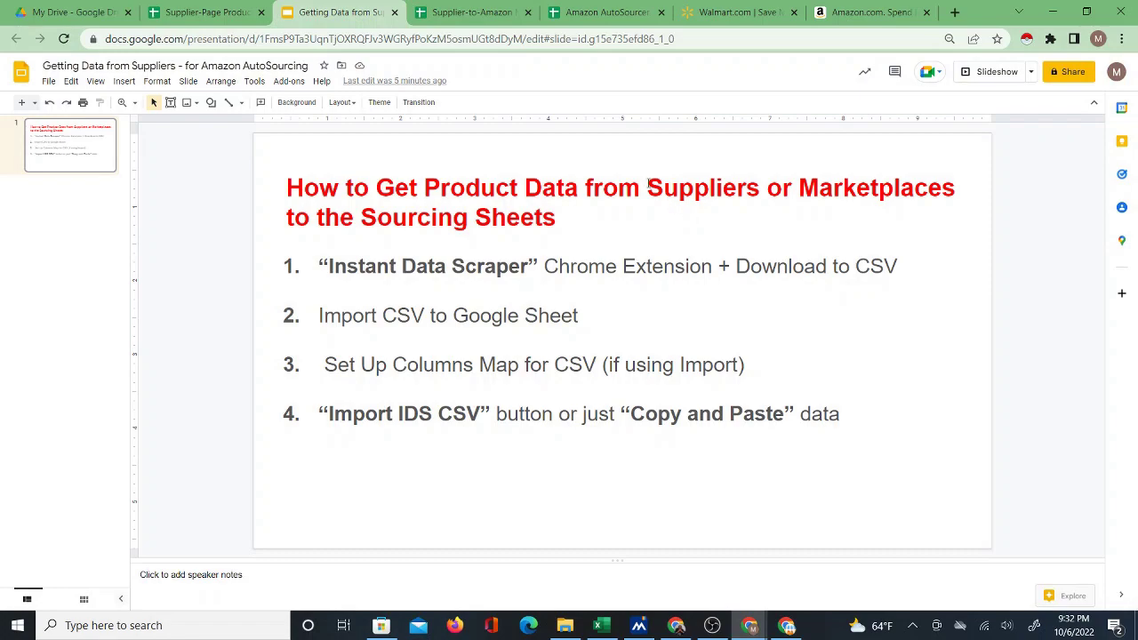
Go to Walmart.com and browse into the Electronics department.
{"action": "left_click", "coordinate": [731, 16]}
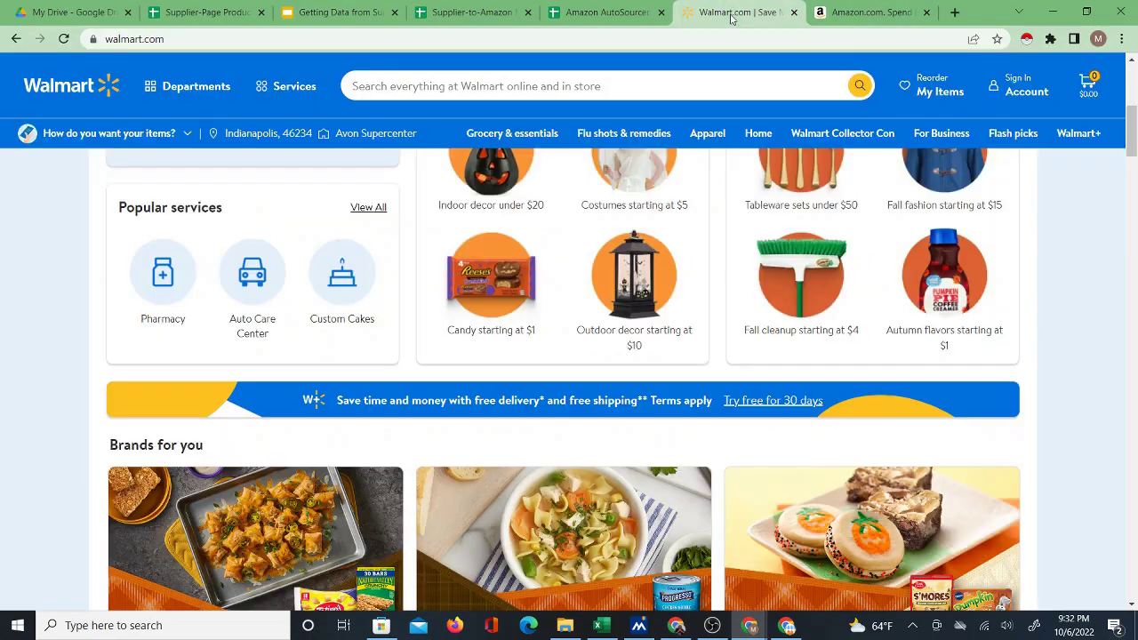
{"action": "scroll", "coordinate": [594, 282], "scroll_direction": "up", "scroll_amount": 5}
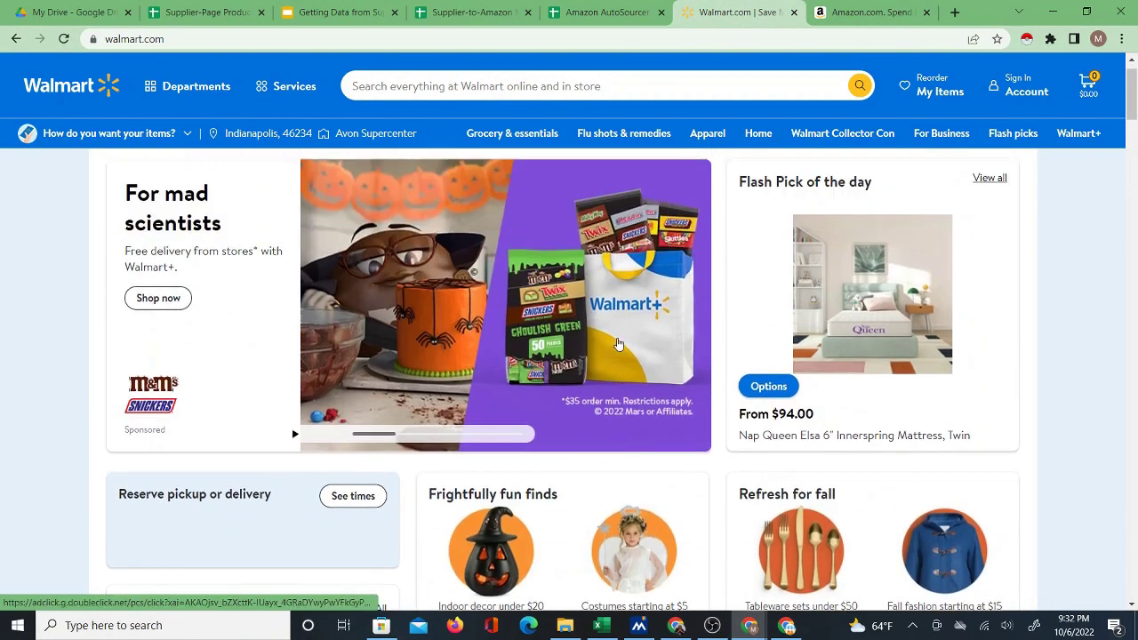
{"action": "scroll", "coordinate": [615, 324], "scroll_direction": "down", "scroll_amount": 15}
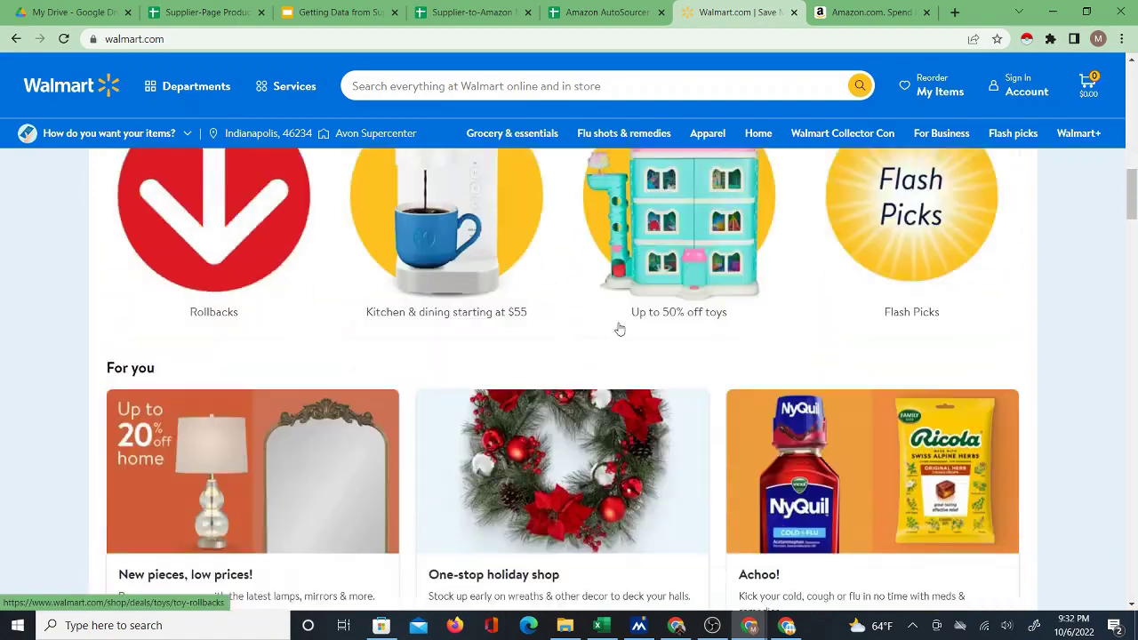
{"action": "scroll", "coordinate": [620, 329], "scroll_direction": "down", "scroll_amount": 5}
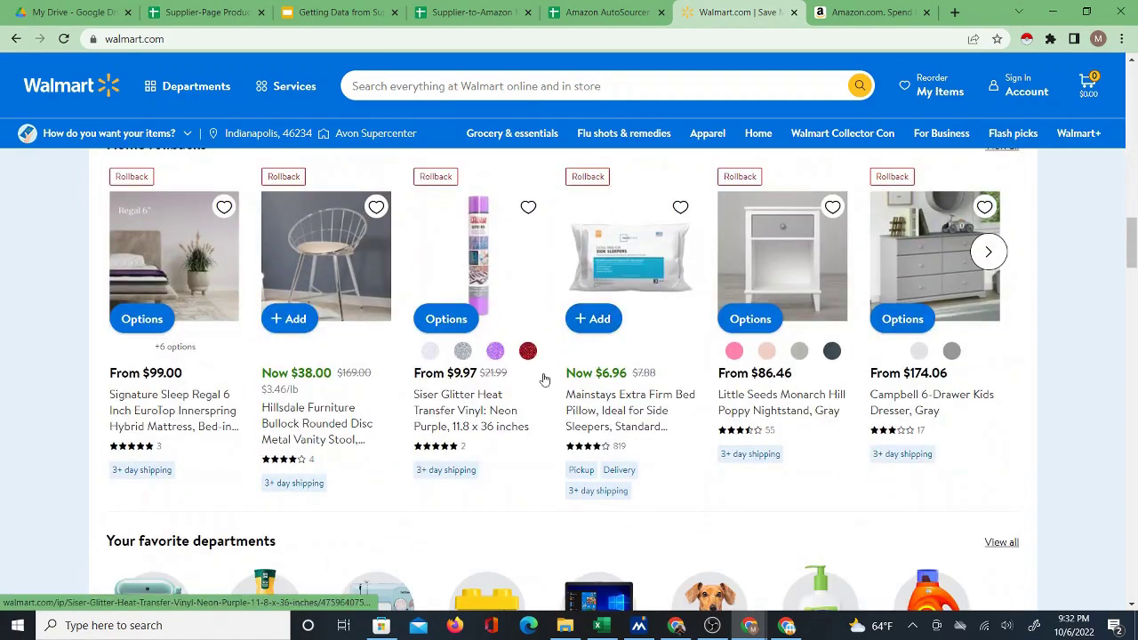
{"action": "scroll", "coordinate": [562, 364], "scroll_direction": "down", "scroll_amount": 3}
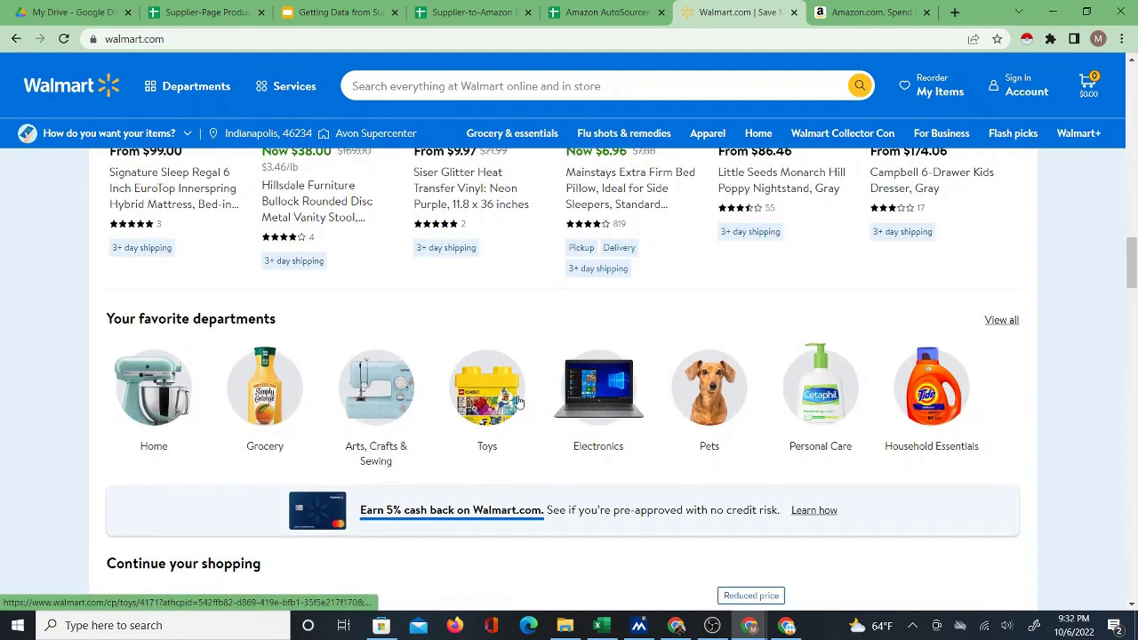
{"action": "left_click", "coordinate": [594, 451]}
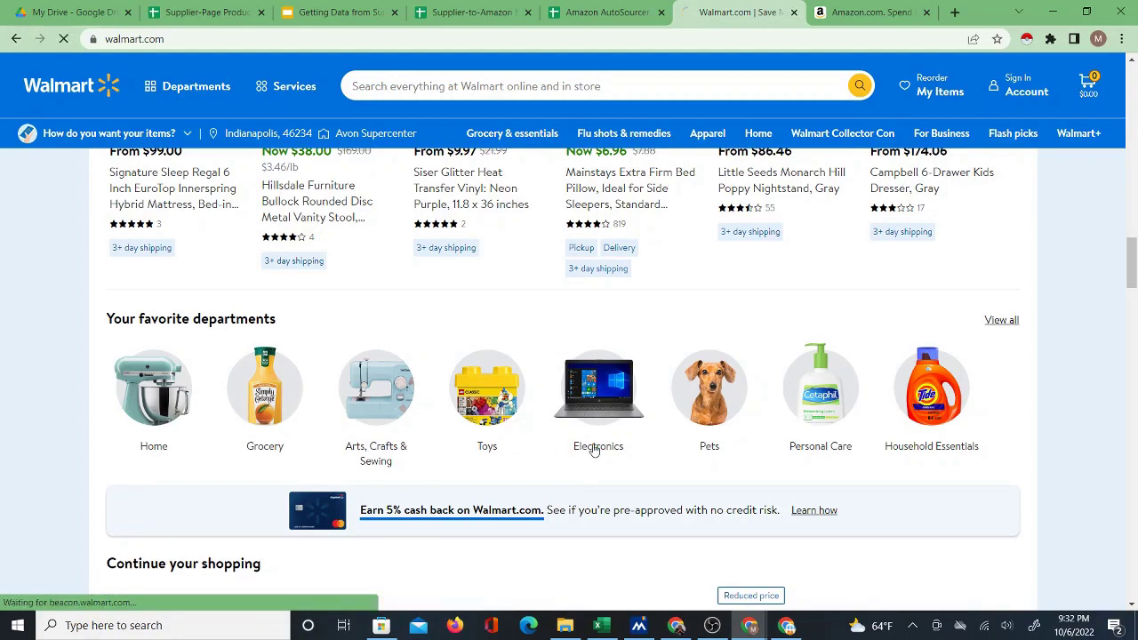
{"action": "scroll", "coordinate": [592, 444], "scroll_direction": "down", "scroll_amount": 6}
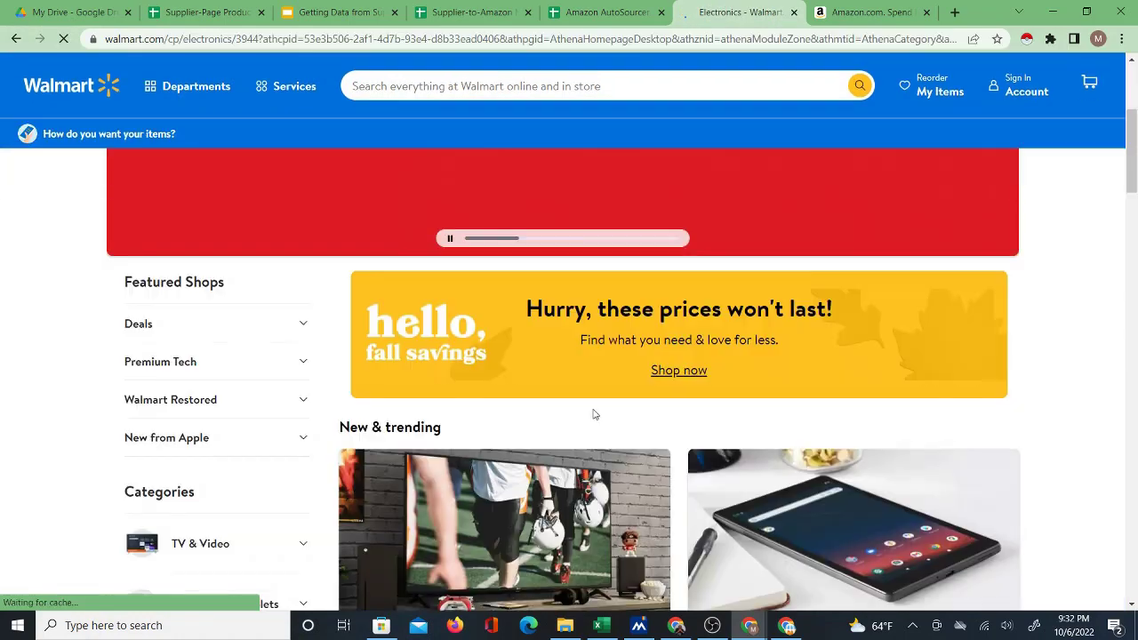
{"action": "scroll", "coordinate": [594, 389], "scroll_direction": "down", "scroll_amount": 5}
{"action": "scroll", "coordinate": [413, 382], "scroll_direction": "up", "scroll_amount": 2}
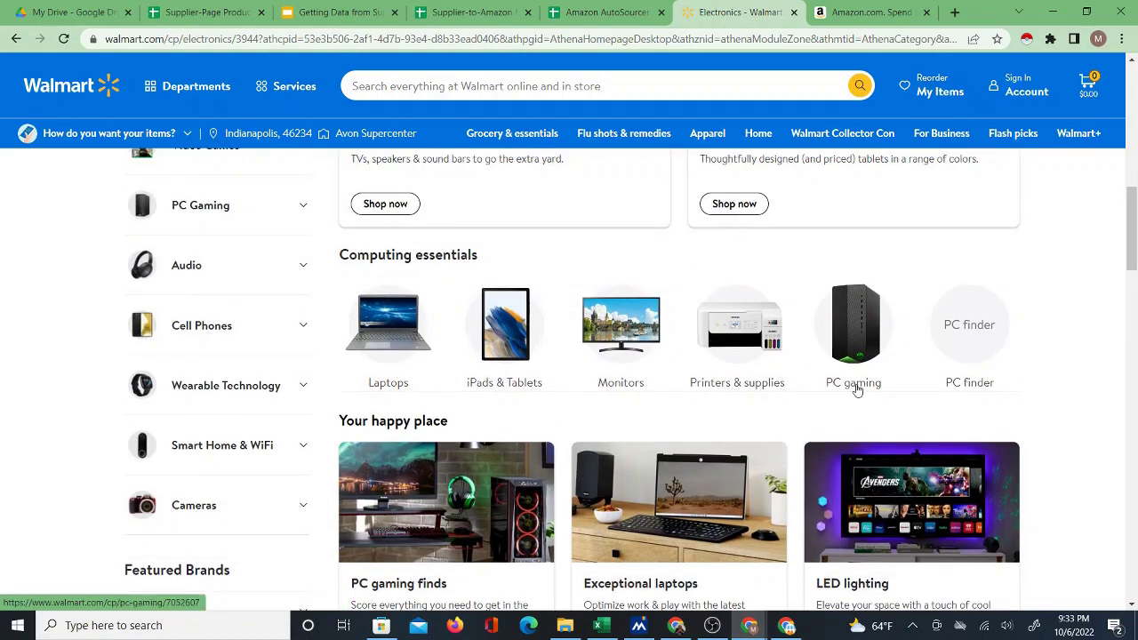
{"action": "scroll", "coordinate": [889, 389], "scroll_direction": "down", "scroll_amount": 1}
{"action": "scroll", "coordinate": [889, 389], "scroll_direction": "down", "scroll_amount": 6}
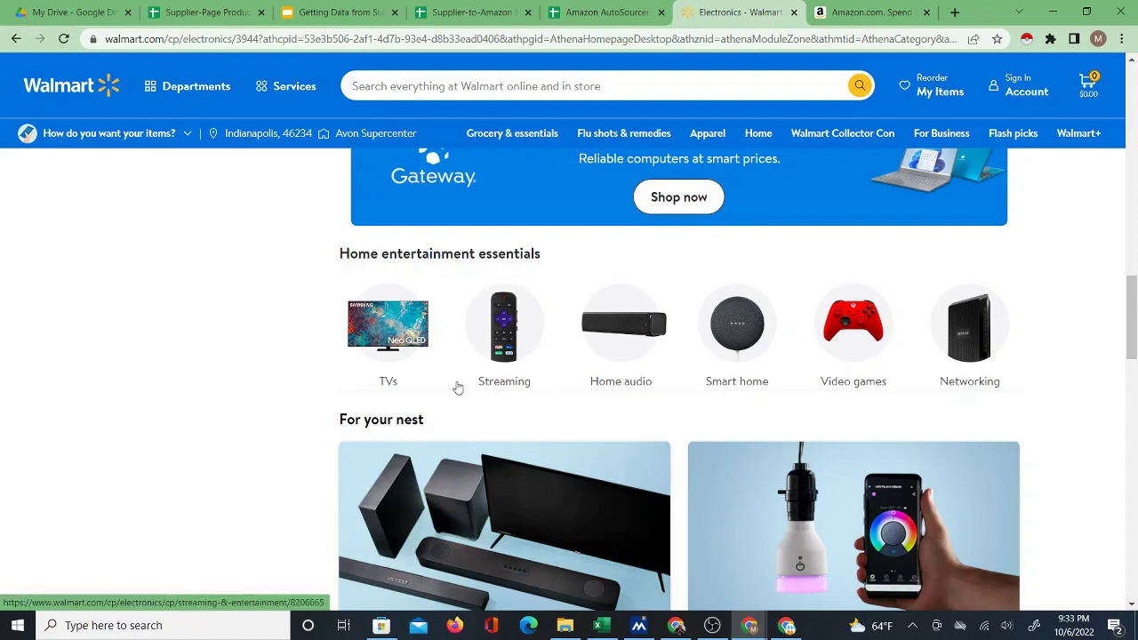
Open Home Audio > Sound Bars and launch Instant Data Scraper on the listing.
{"action": "left_click", "coordinate": [608, 384]}
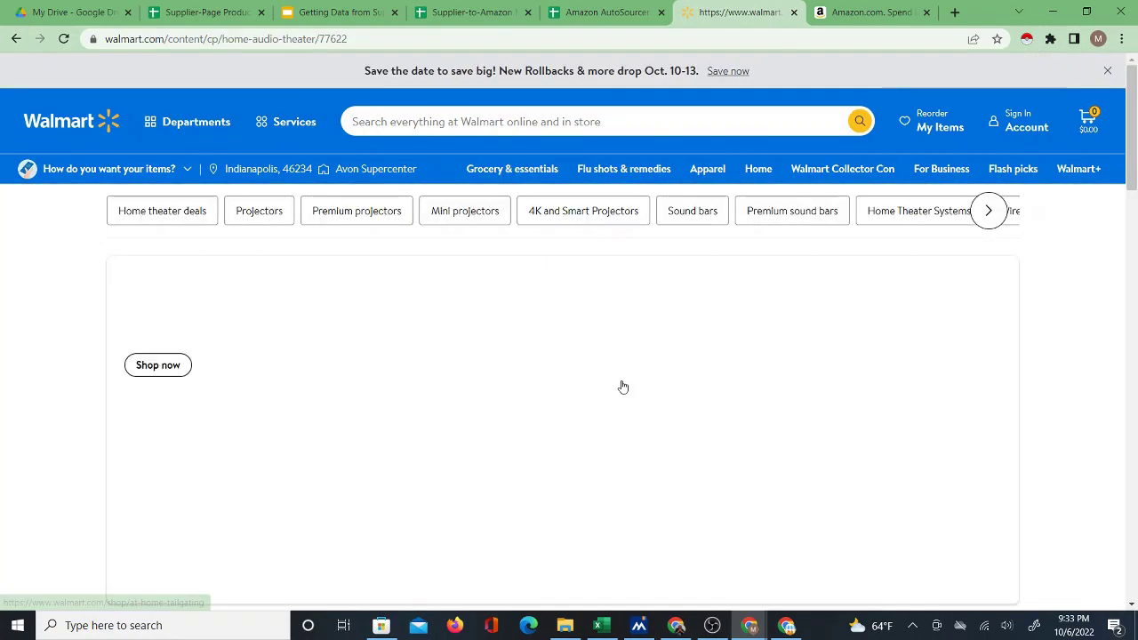
{"action": "scroll", "coordinate": [551, 385], "scroll_direction": "down", "scroll_amount": 8}
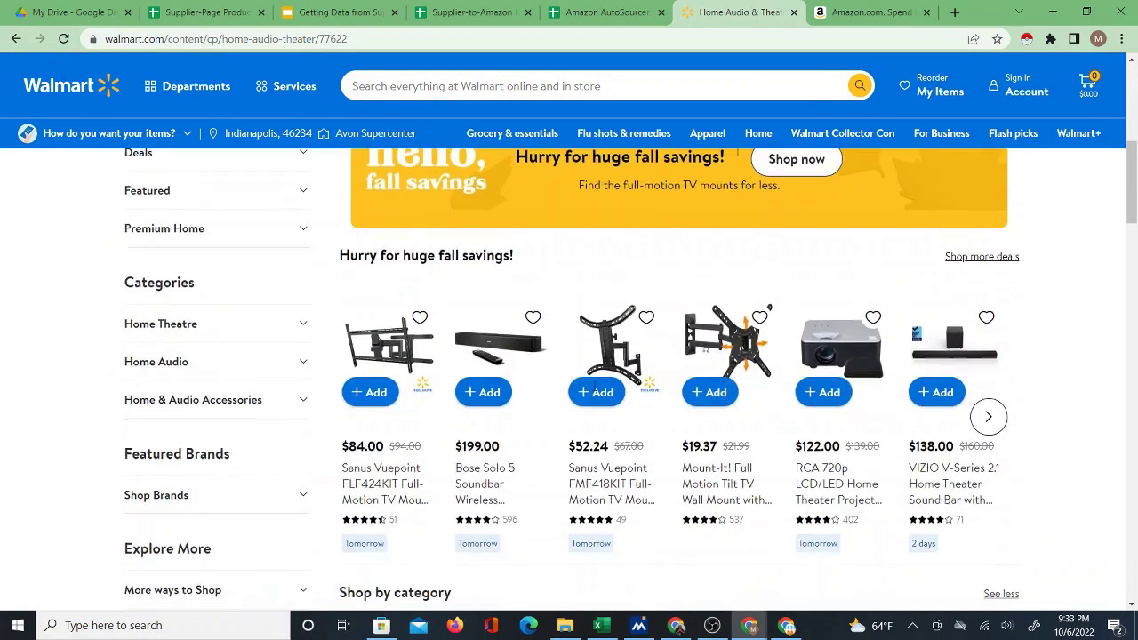
{"action": "scroll", "coordinate": [613, 373], "scroll_direction": "down", "scroll_amount": 2}
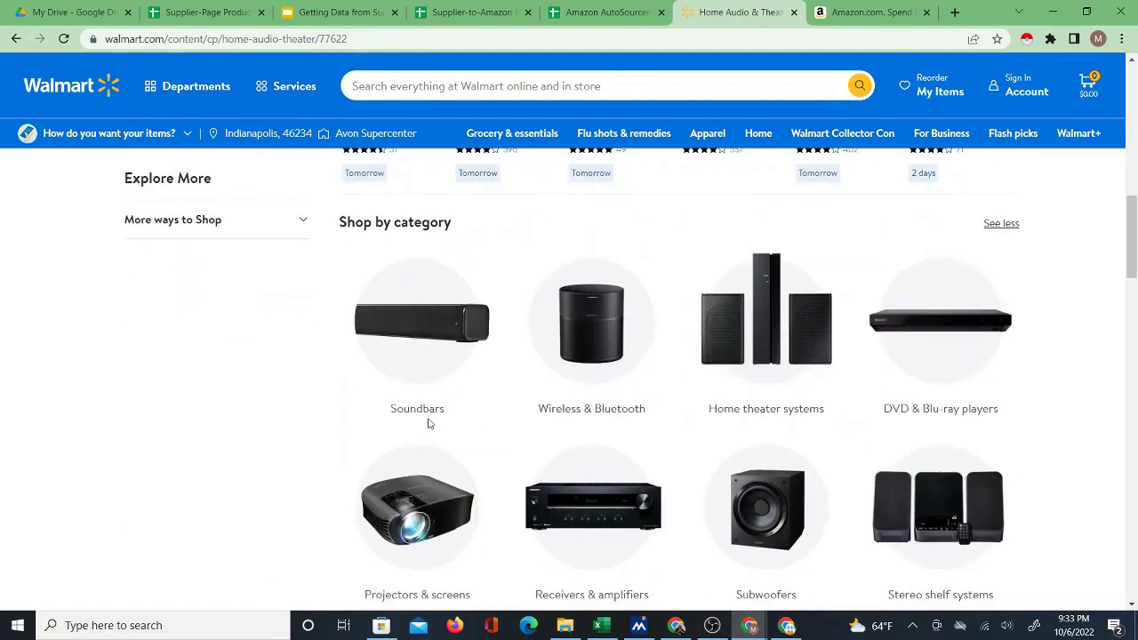
{"action": "left_click", "coordinate": [428, 417]}
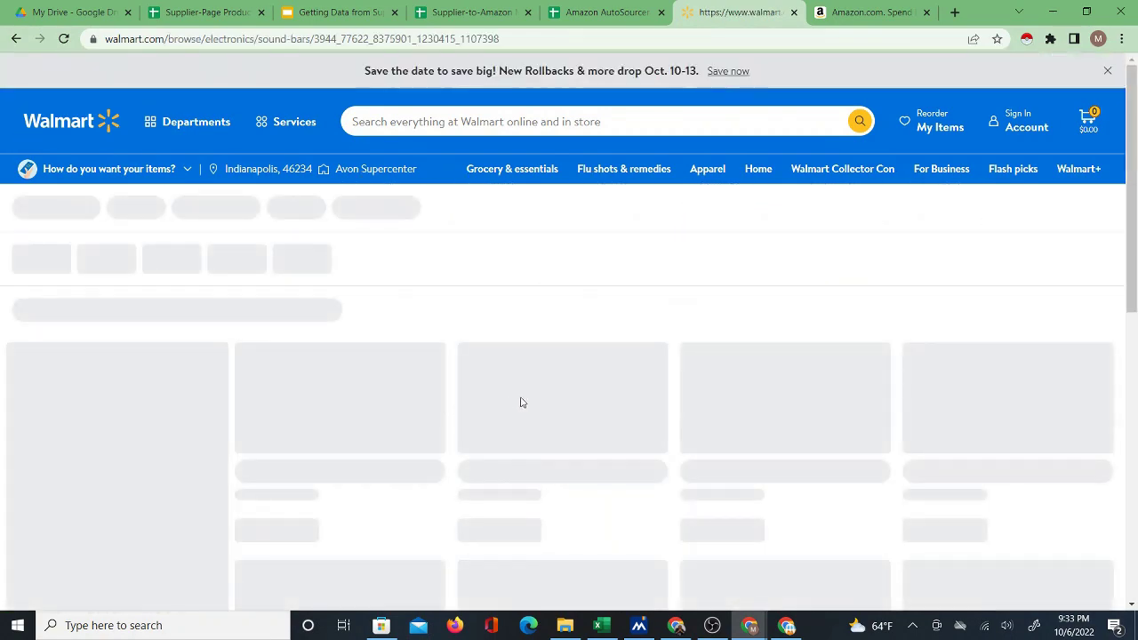
{"action": "scroll", "coordinate": [534, 401], "scroll_direction": "down", "scroll_amount": 2}
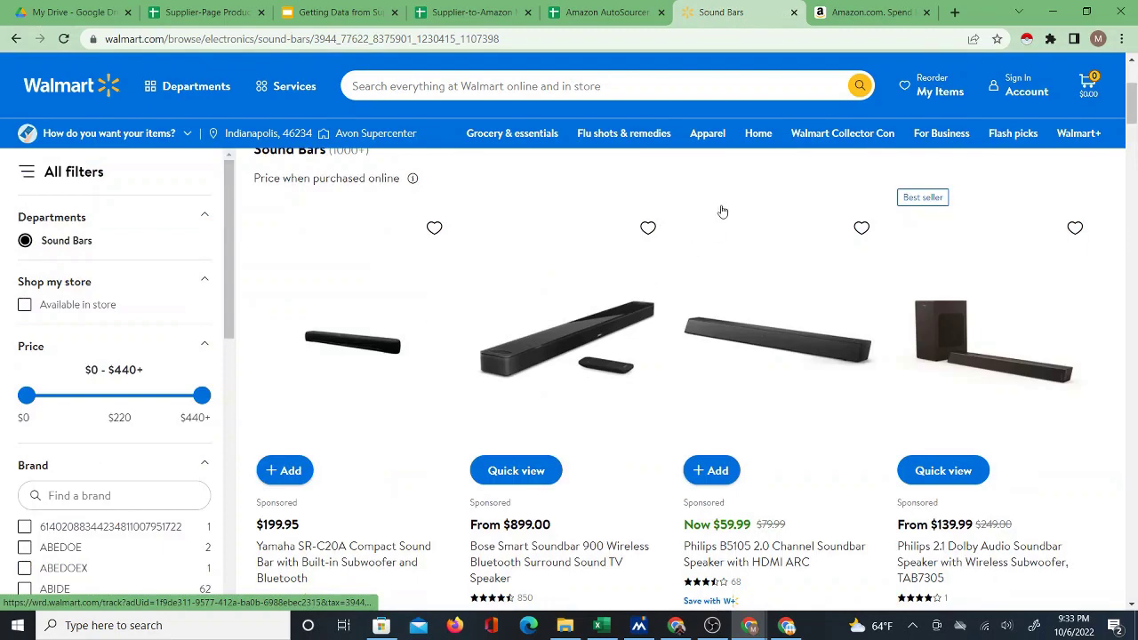
{"action": "left_click", "coordinate": [1027, 40]}
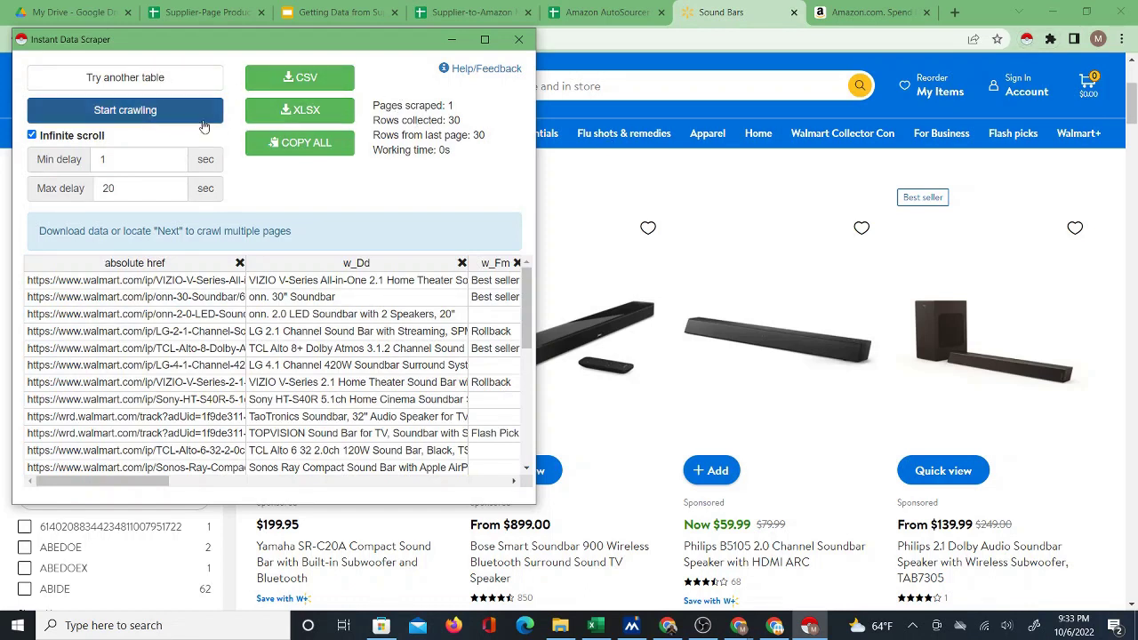
Download the 30 scraped sound bar rows as walmart (30).csv, toggle Infinite scroll off and on, and minimize the scraper.
{"action": "left_click", "coordinate": [294, 86]}
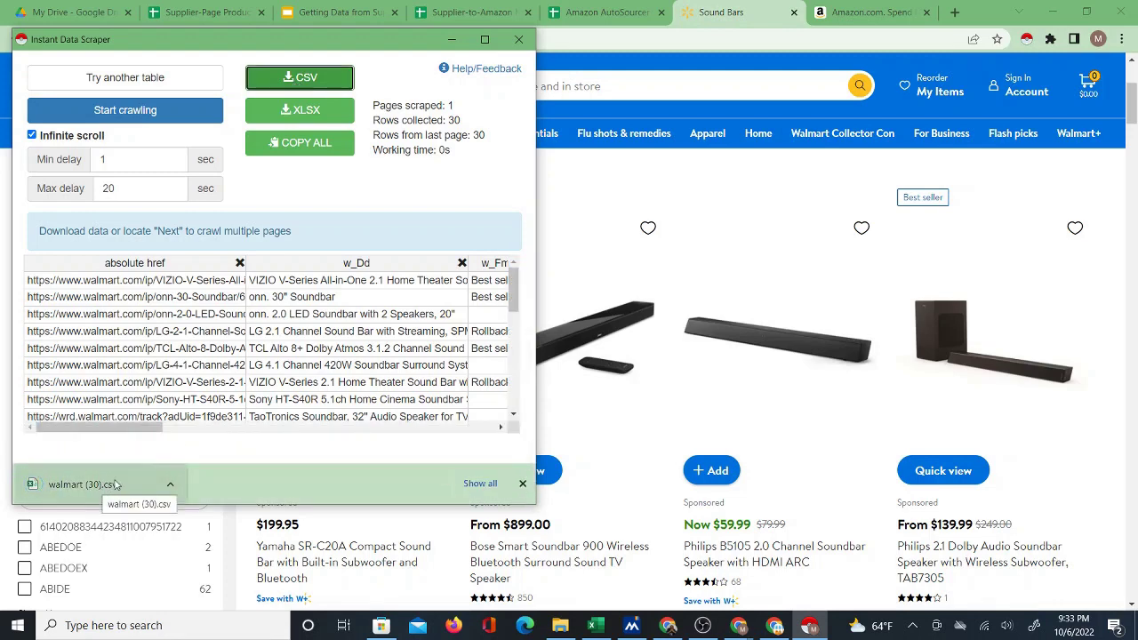
{"action": "left_click", "coordinate": [55, 136]}
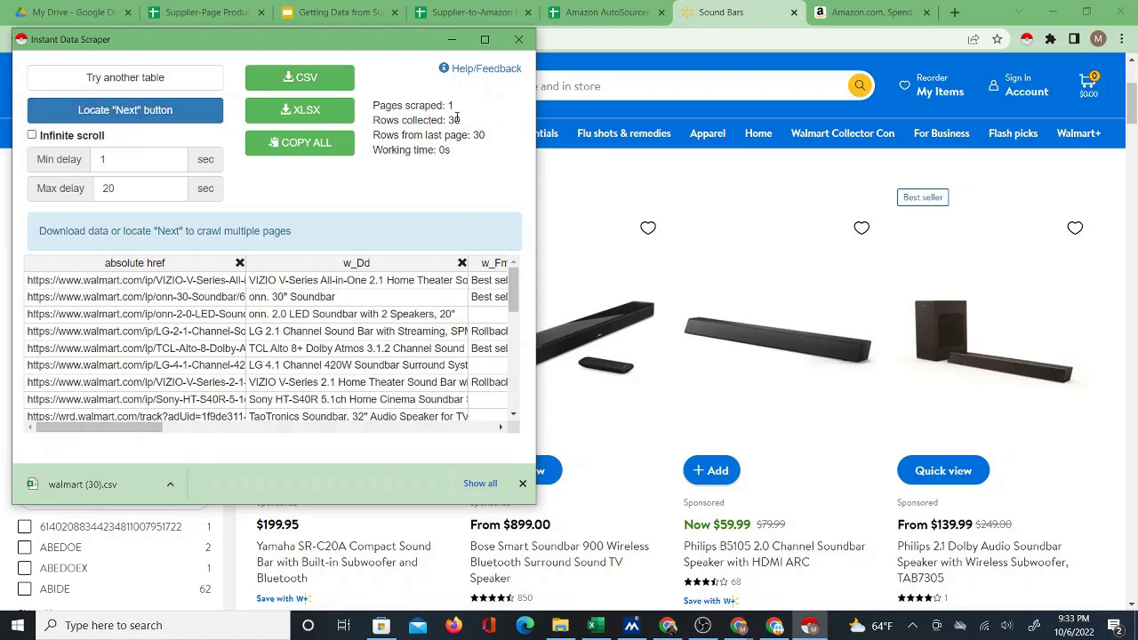
{"action": "left_click", "coordinate": [101, 138]}
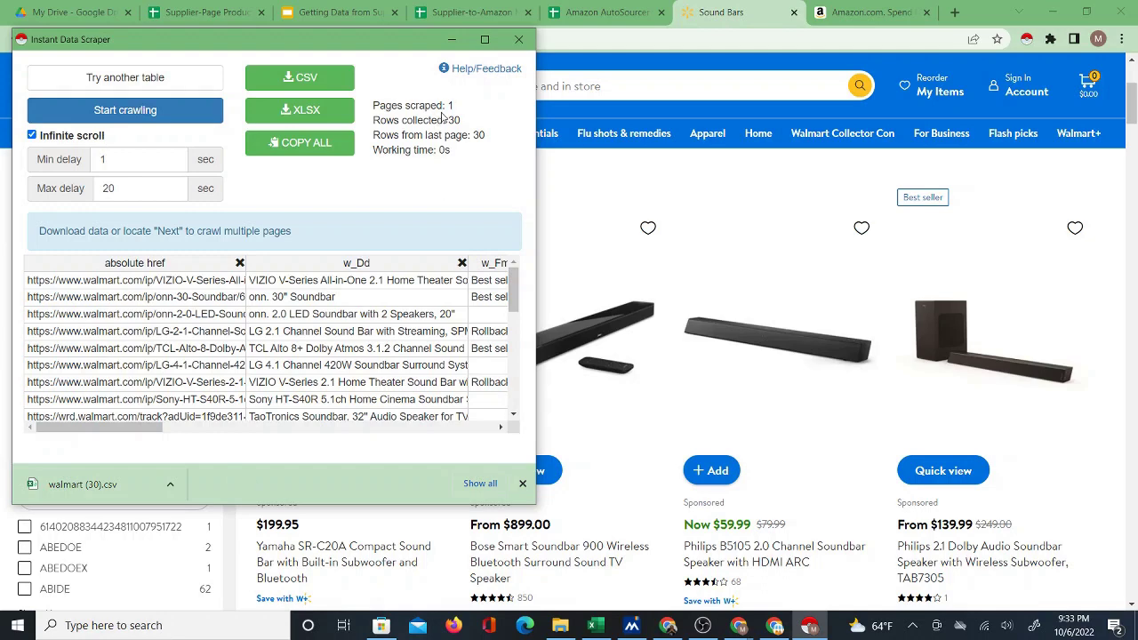
{"action": "left_click", "coordinate": [452, 39]}
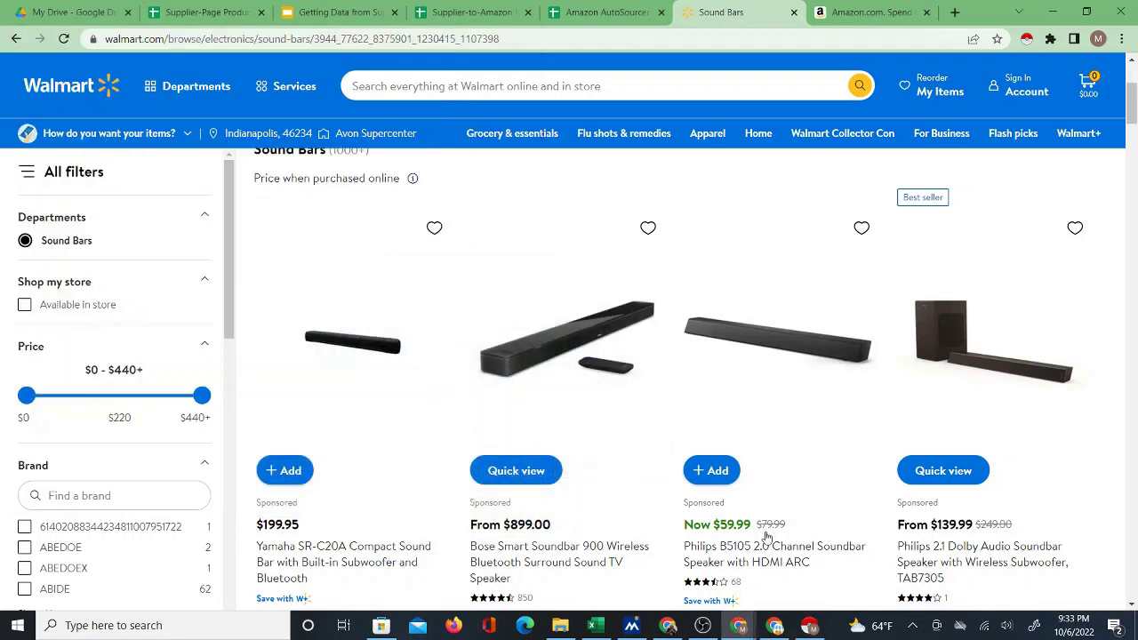
Upload walmart (30).csv into the IDS CSV sheet, replacing the current sheet.
{"action": "left_click", "coordinate": [480, 12]}
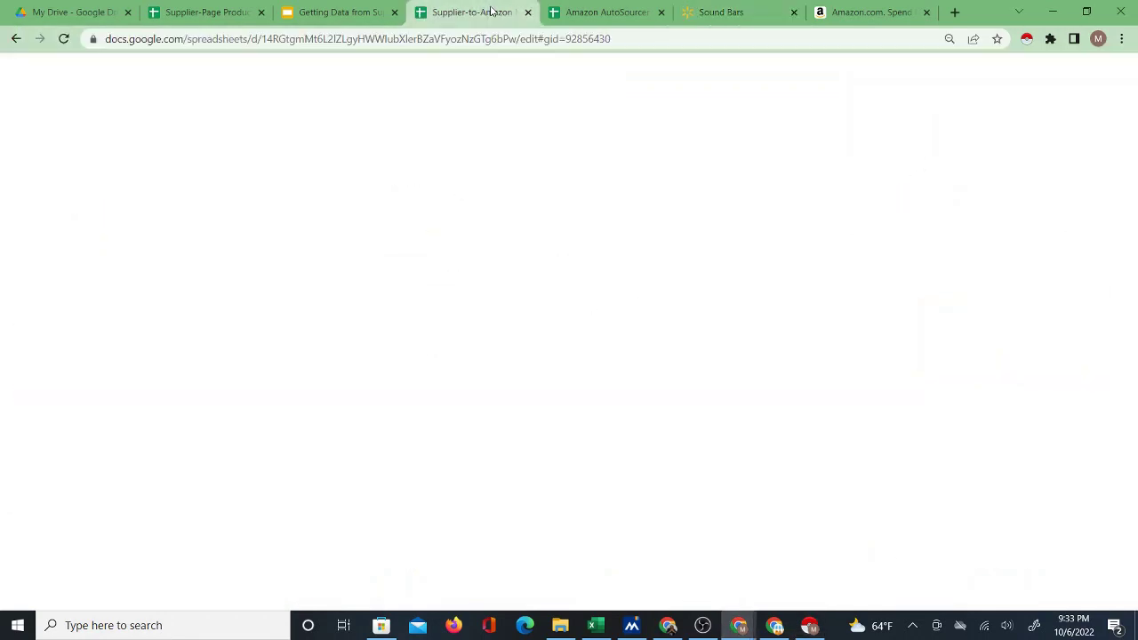
{"action": "left_click", "coordinate": [450, 600]}
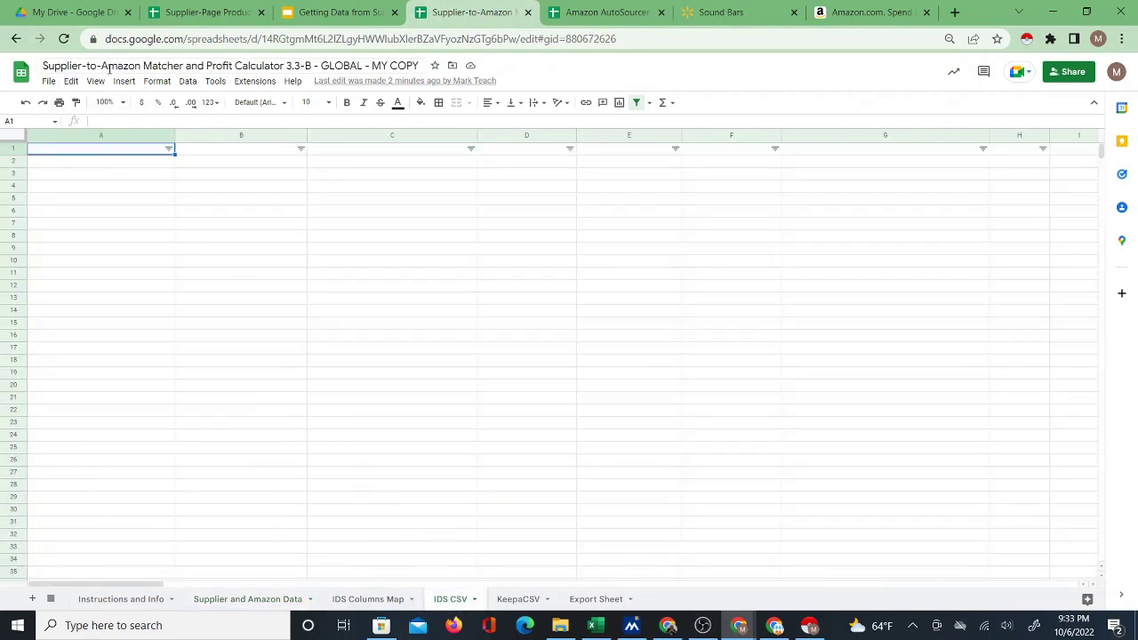
{"action": "left_click", "coordinate": [47, 82]}
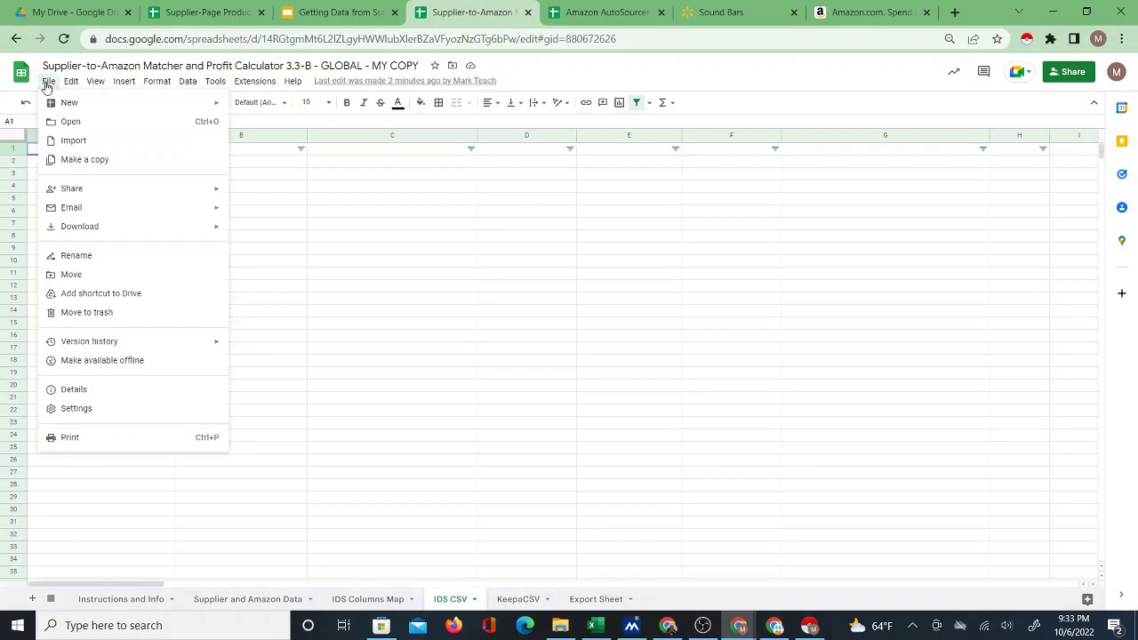
{"action": "left_click", "coordinate": [75, 140]}
{"action": "left_click", "coordinate": [488, 191]}
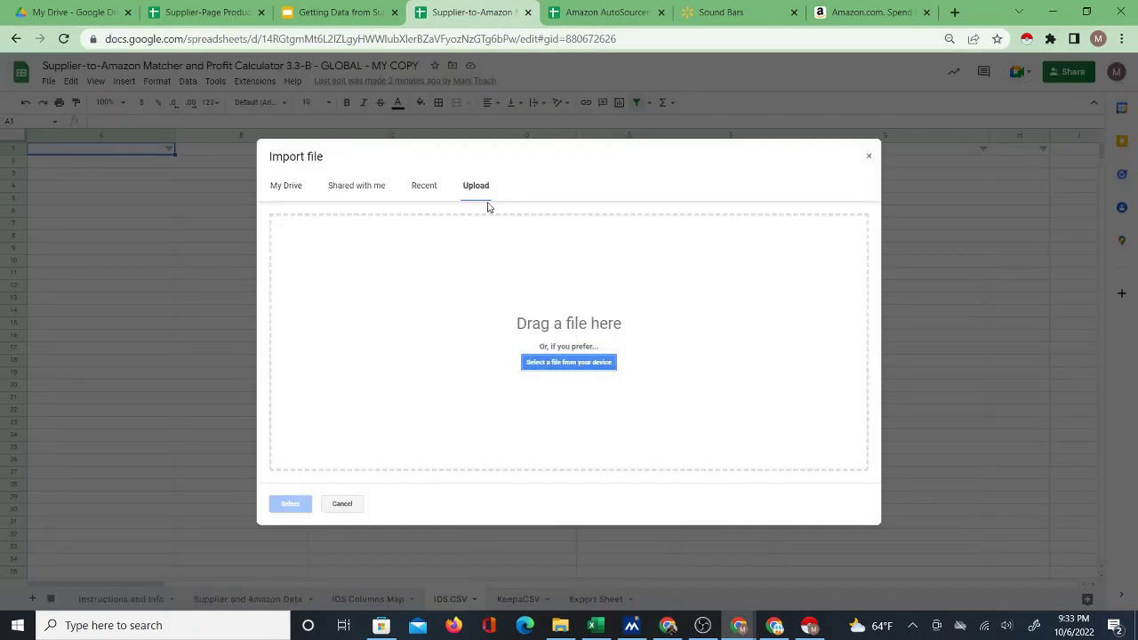
{"action": "left_click", "coordinate": [552, 363]}
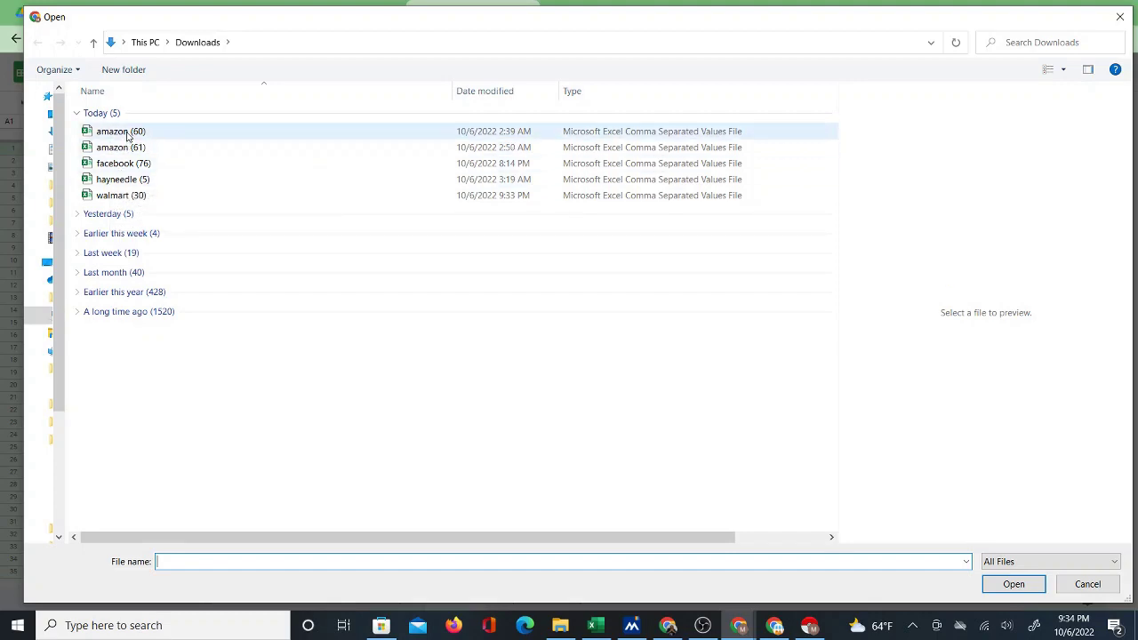
{"action": "left_click", "coordinate": [121, 196]}
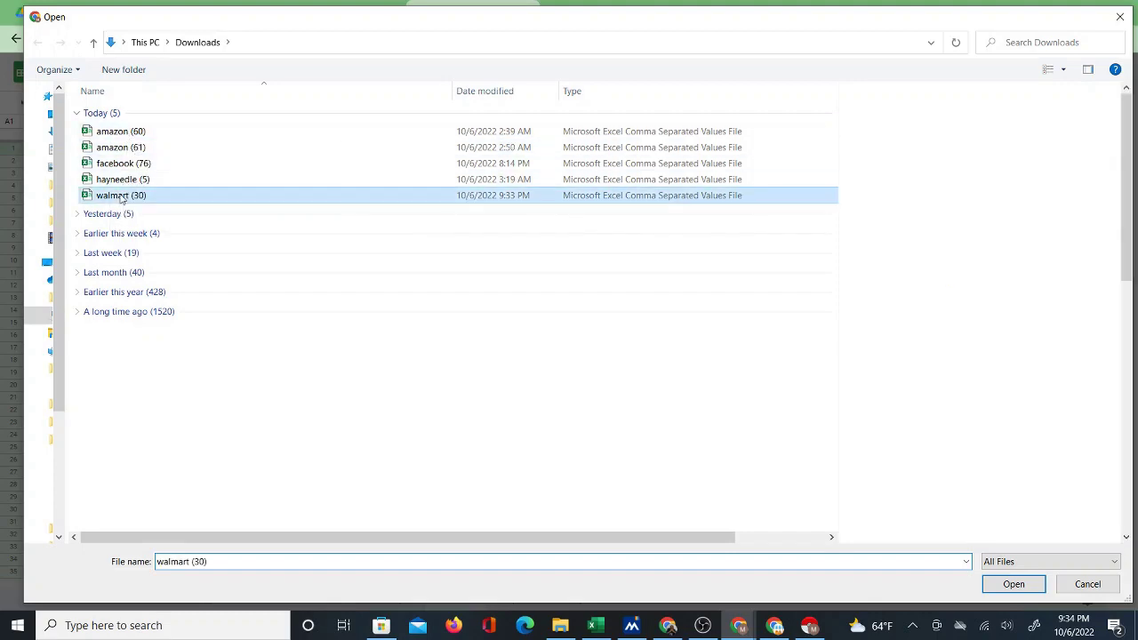
{"action": "left_click", "coordinate": [1013, 584]}
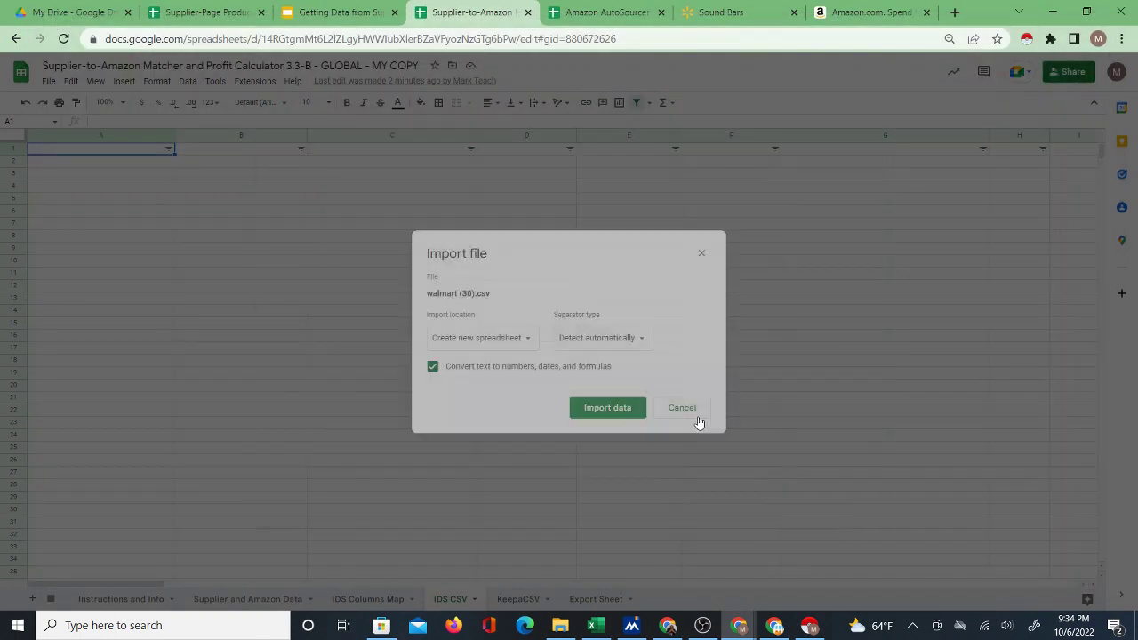
{"action": "left_click", "coordinate": [533, 343]}
{"action": "left_click", "coordinate": [516, 391]}
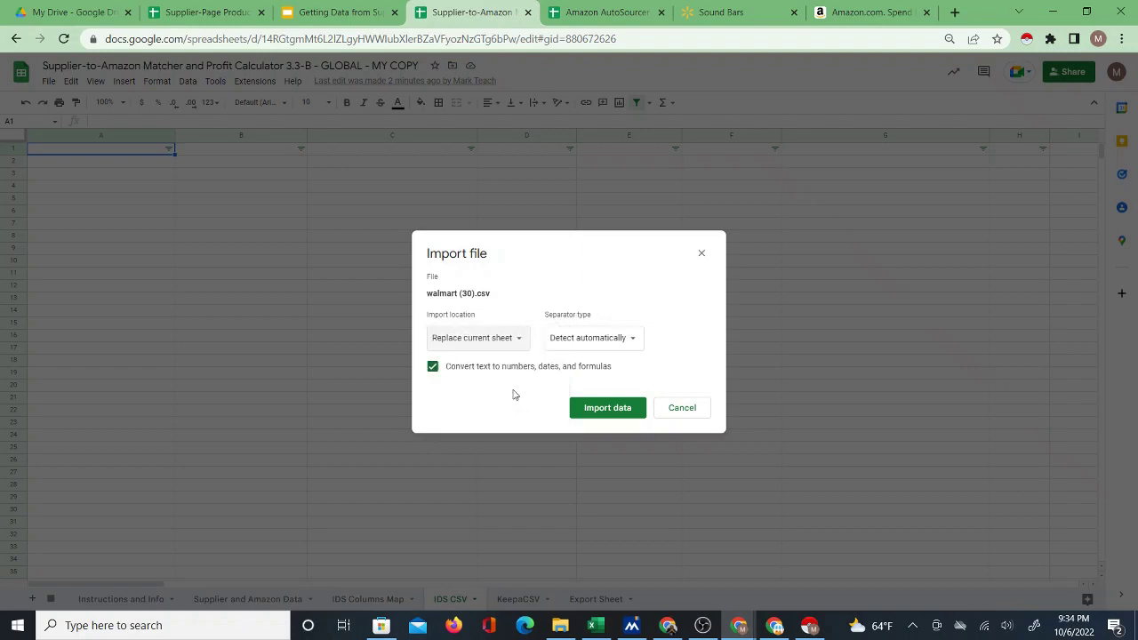
{"action": "left_click", "coordinate": [600, 411]}
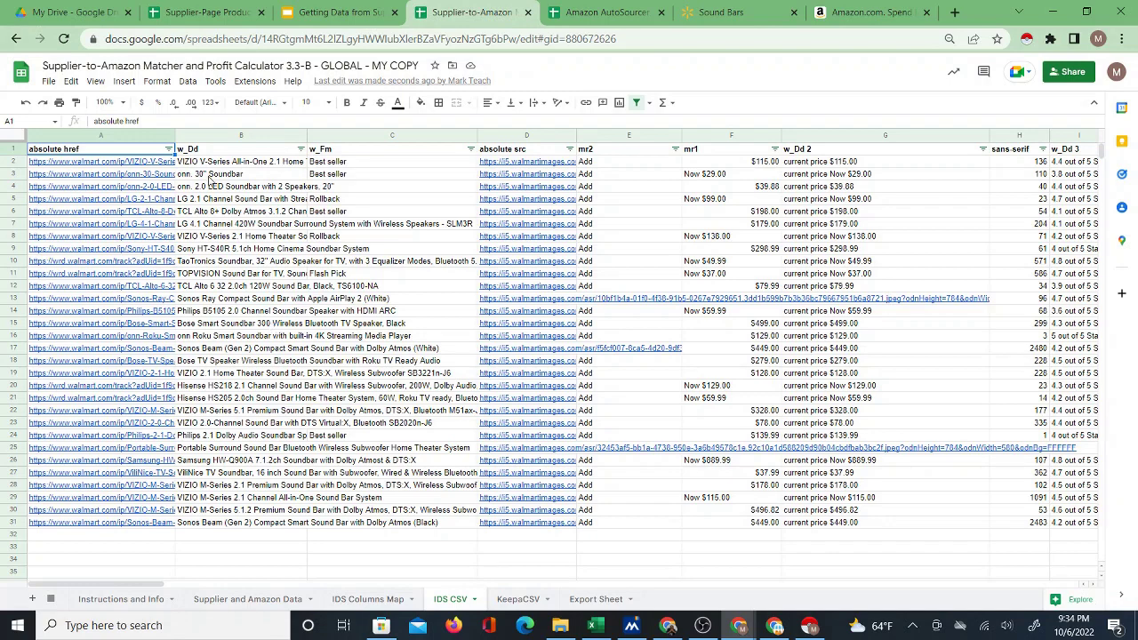
{"action": "left_click", "coordinate": [242, 600]}
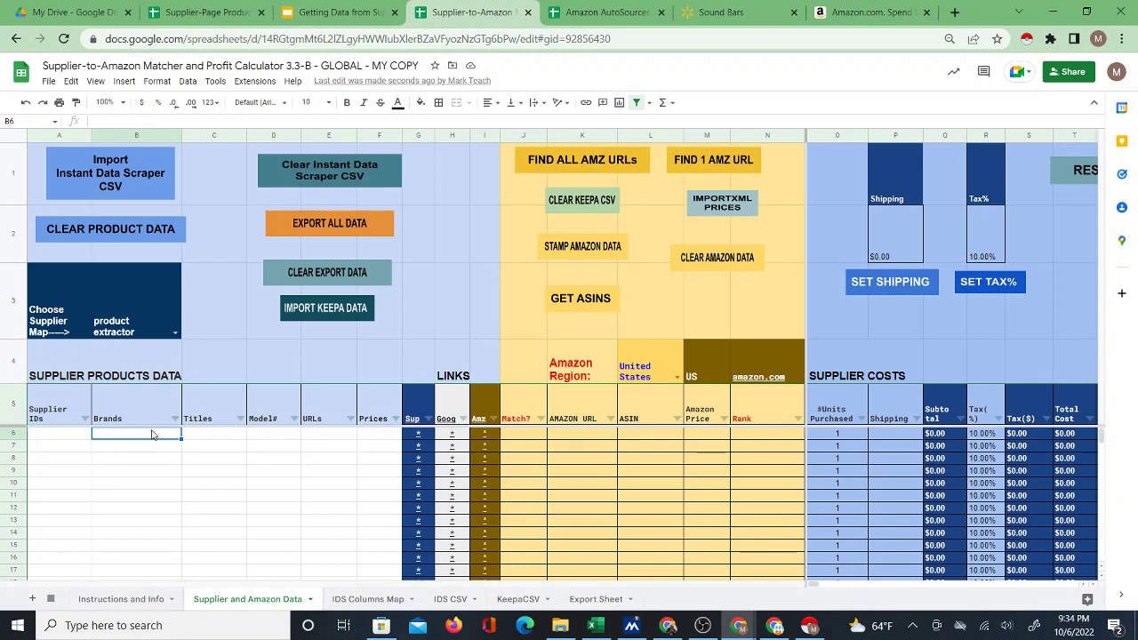
{"action": "left_click", "coordinate": [447, 601]}
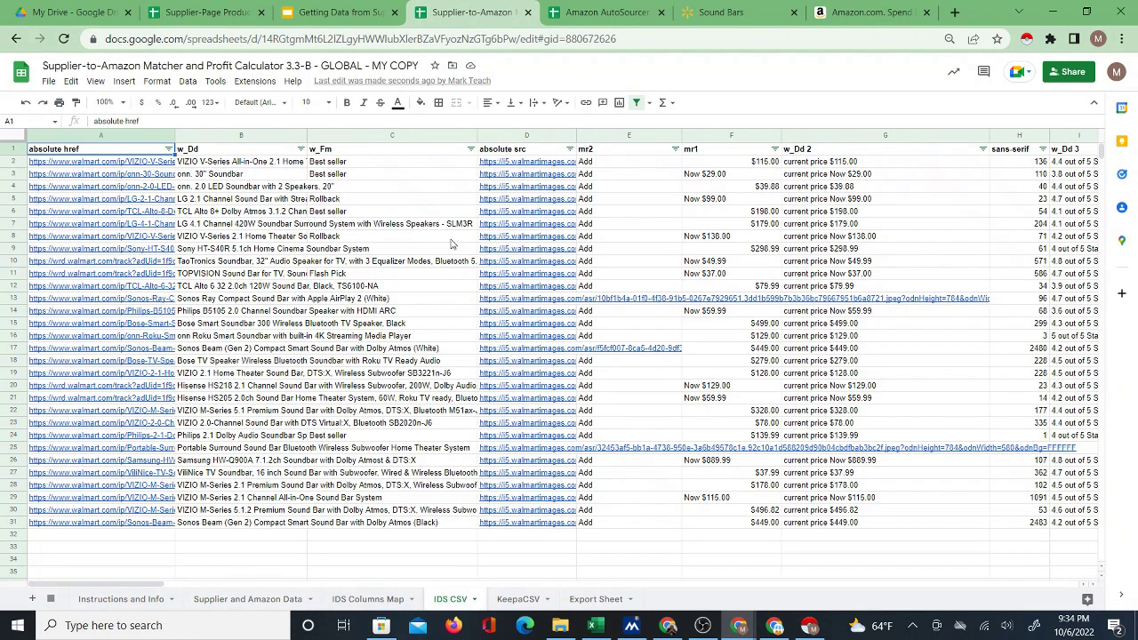
{"action": "left_click", "coordinate": [385, 154]}
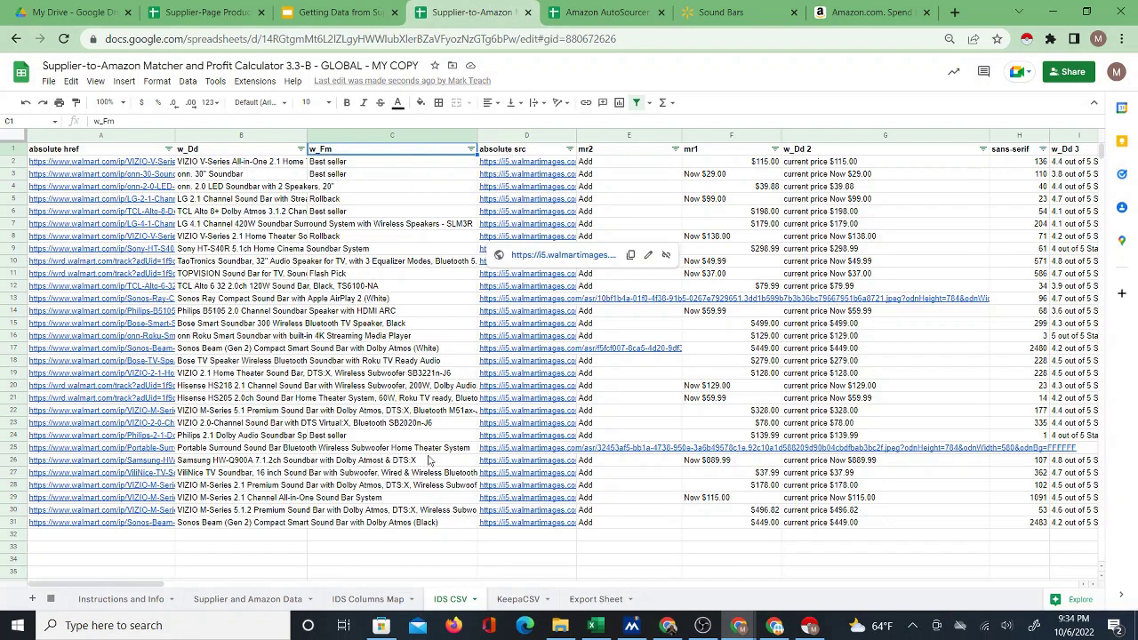
{"action": "left_click", "coordinate": [377, 597]}
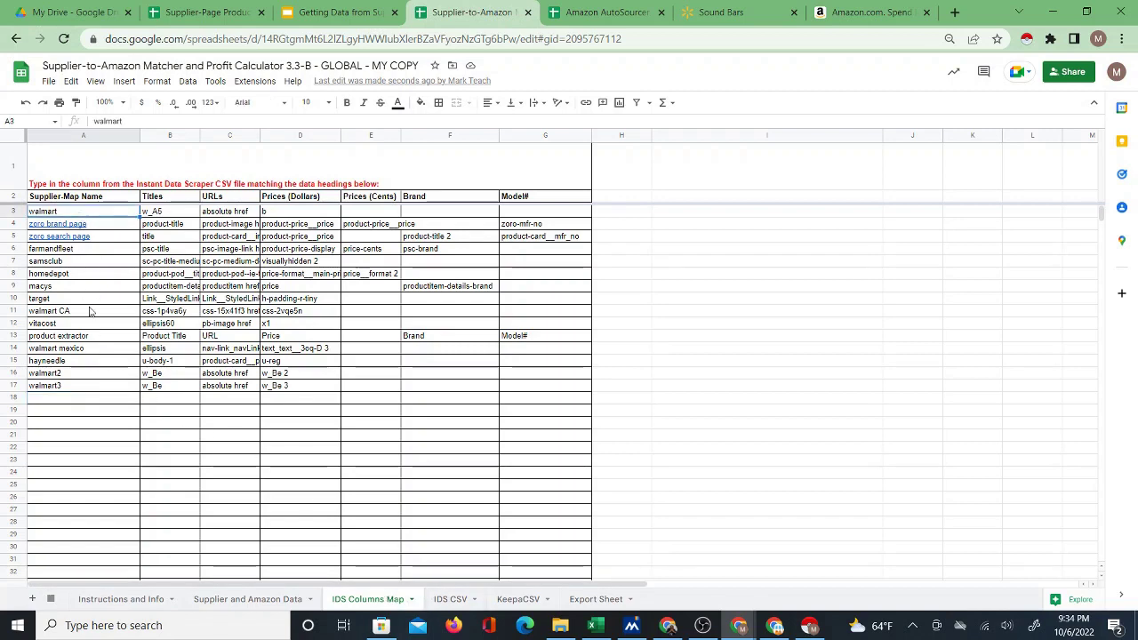
{"action": "left_click", "coordinate": [77, 384]}
{"action": "left_click", "coordinate": [83, 400]}
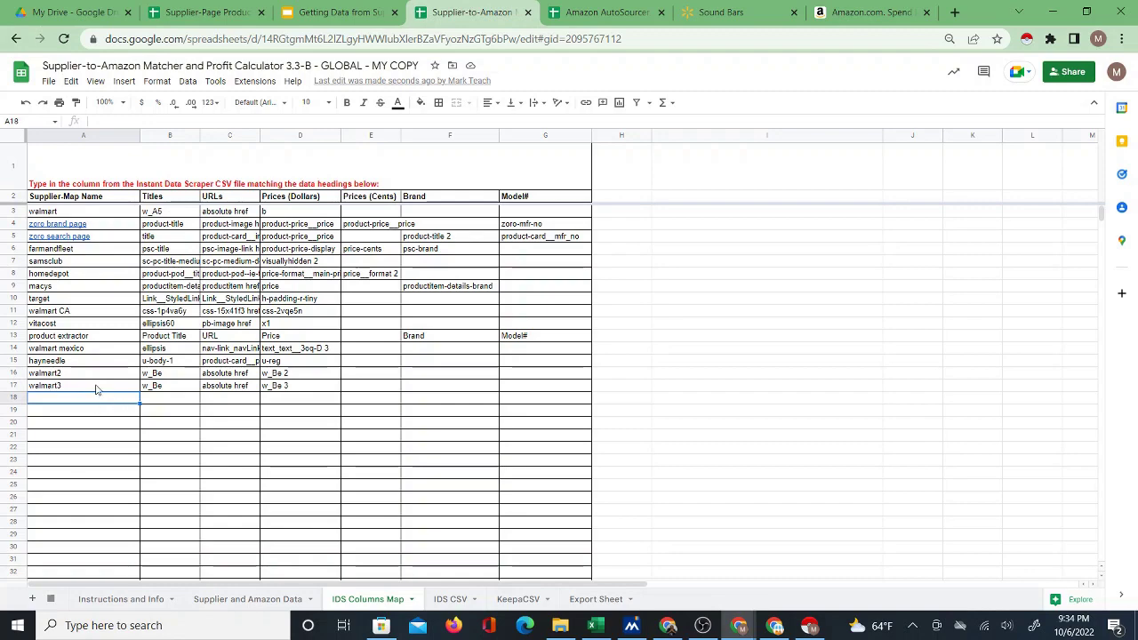
{"action": "left_click", "coordinate": [444, 599]}
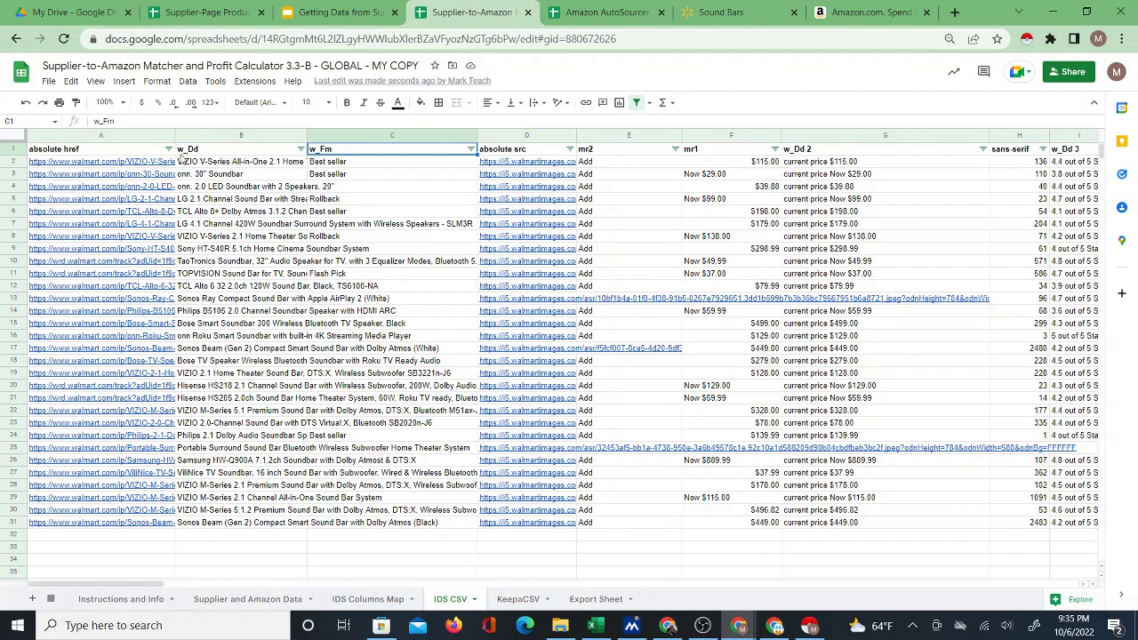
Review the empty Titles, URLs, Prices, Model# and Brands columns on Supplier and Amazon Data, then open IDS CSV.
{"action": "left_click", "coordinate": [245, 601]}
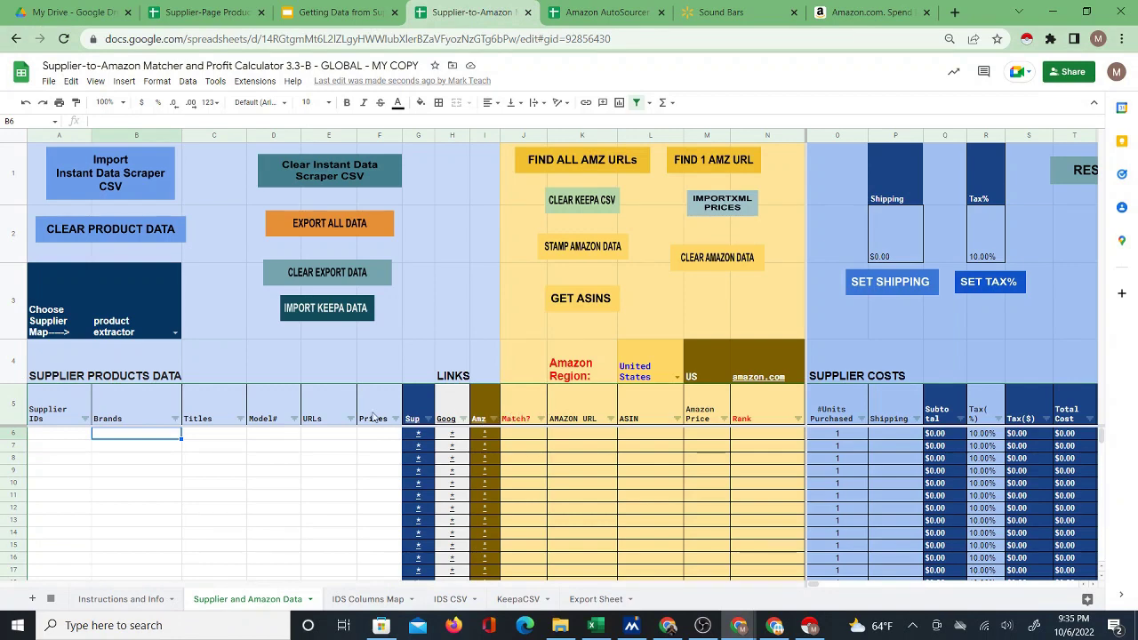
{"action": "left_click", "coordinate": [210, 408]}
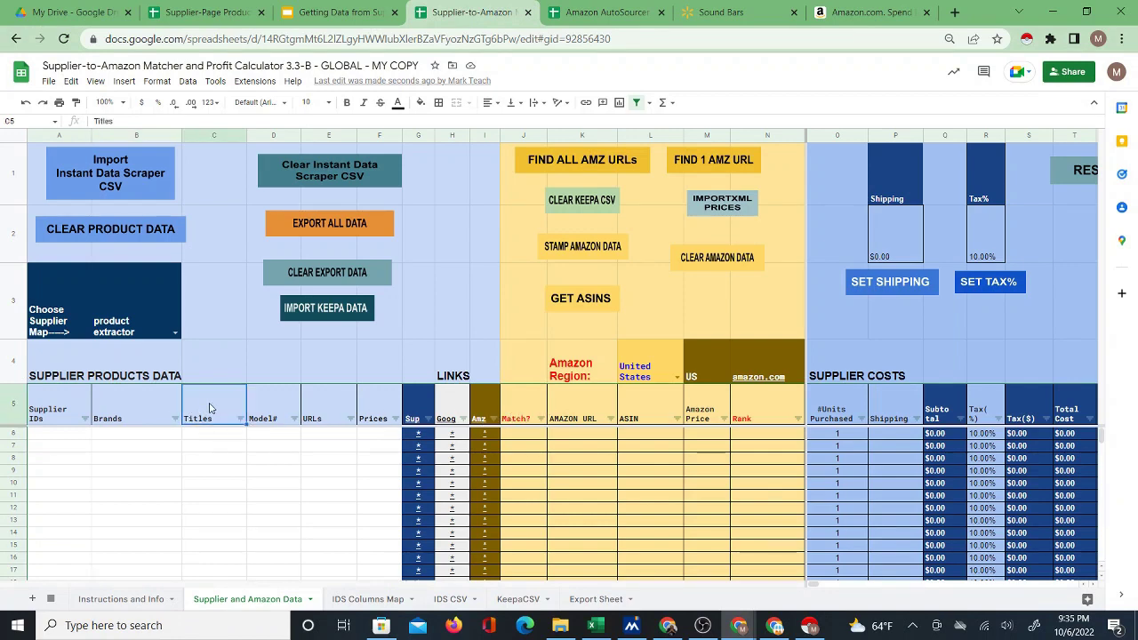
{"action": "left_click", "coordinate": [325, 416]}
{"action": "left_click", "coordinate": [373, 416]}
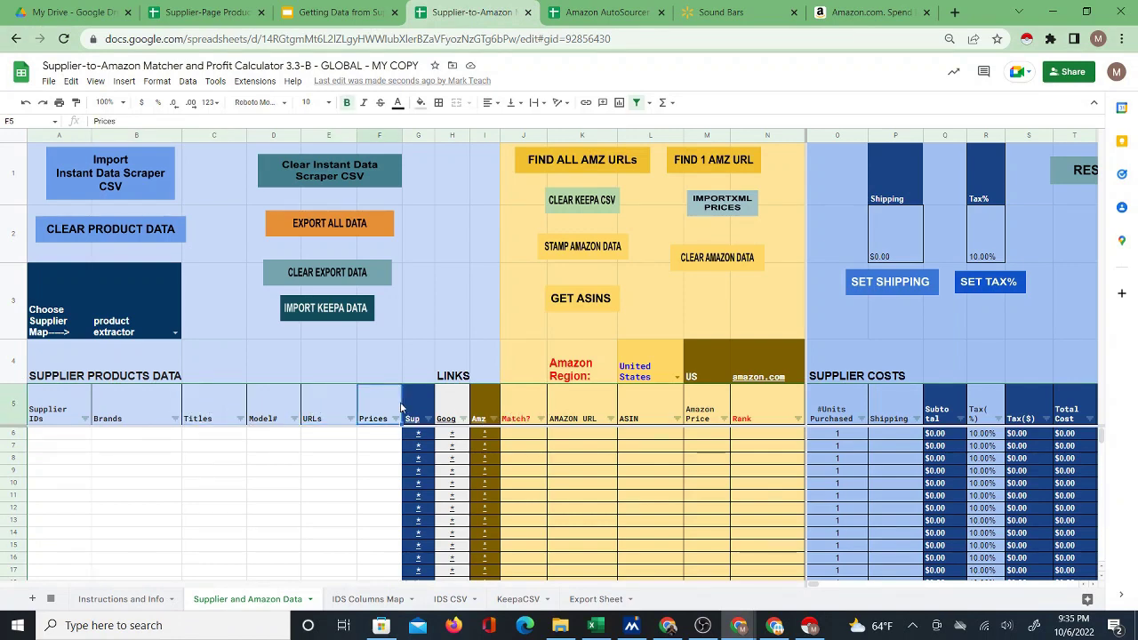
{"action": "left_click", "coordinate": [233, 416]}
{"action": "left_click", "coordinate": [325, 416]}
{"action": "left_click", "coordinate": [390, 415]}
{"action": "left_click", "coordinate": [274, 411]}
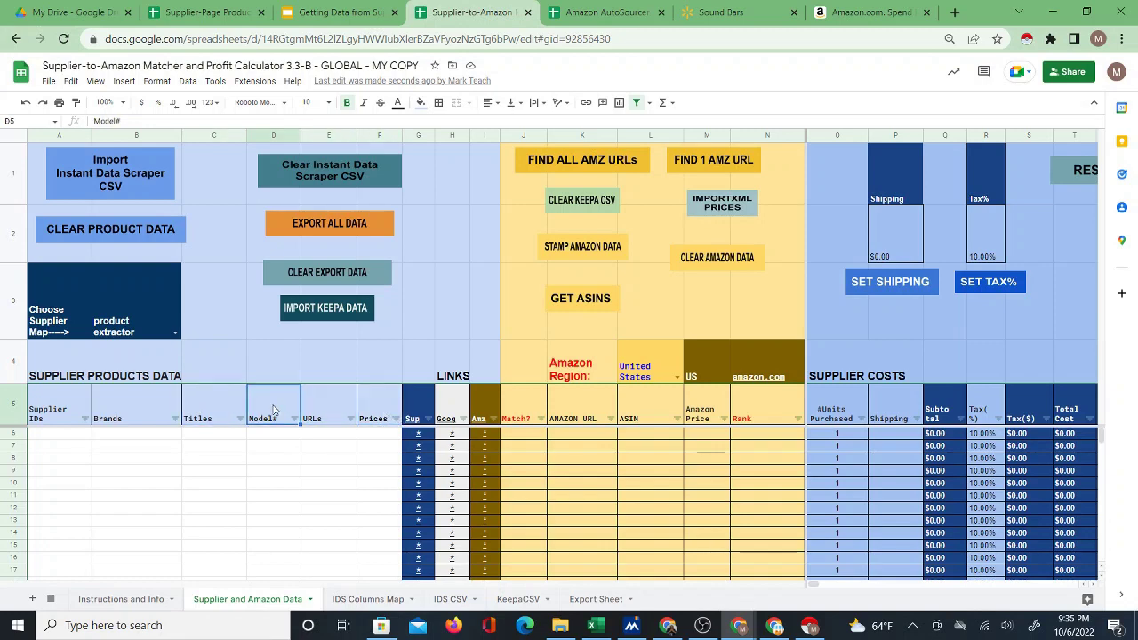
{"action": "left_click", "coordinate": [127, 421]}
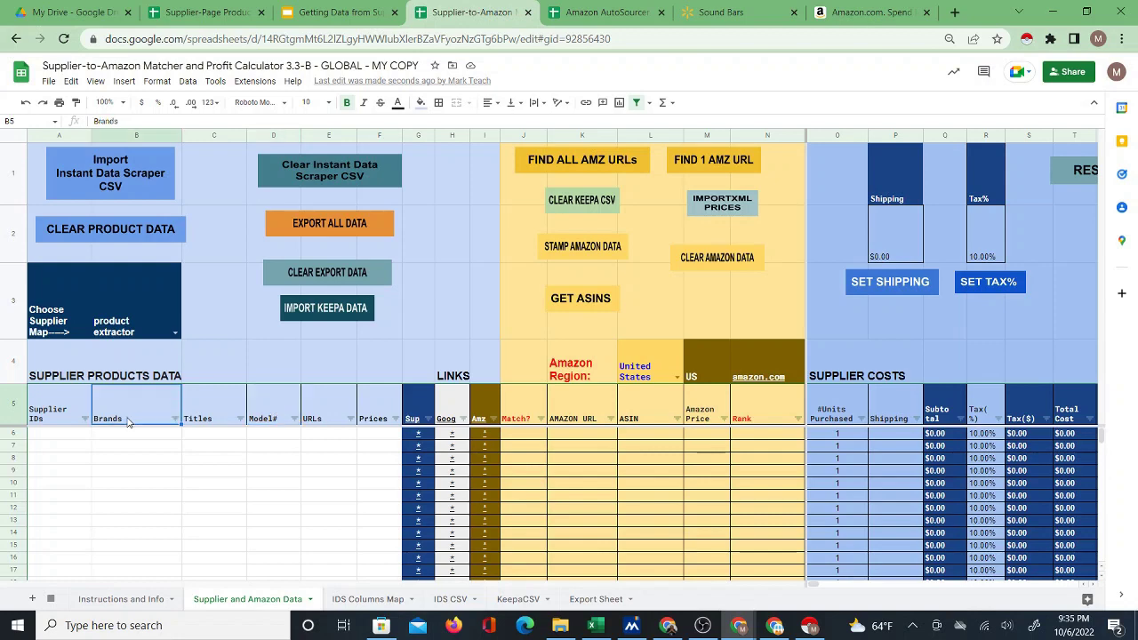
{"action": "left_click", "coordinate": [210, 417]}
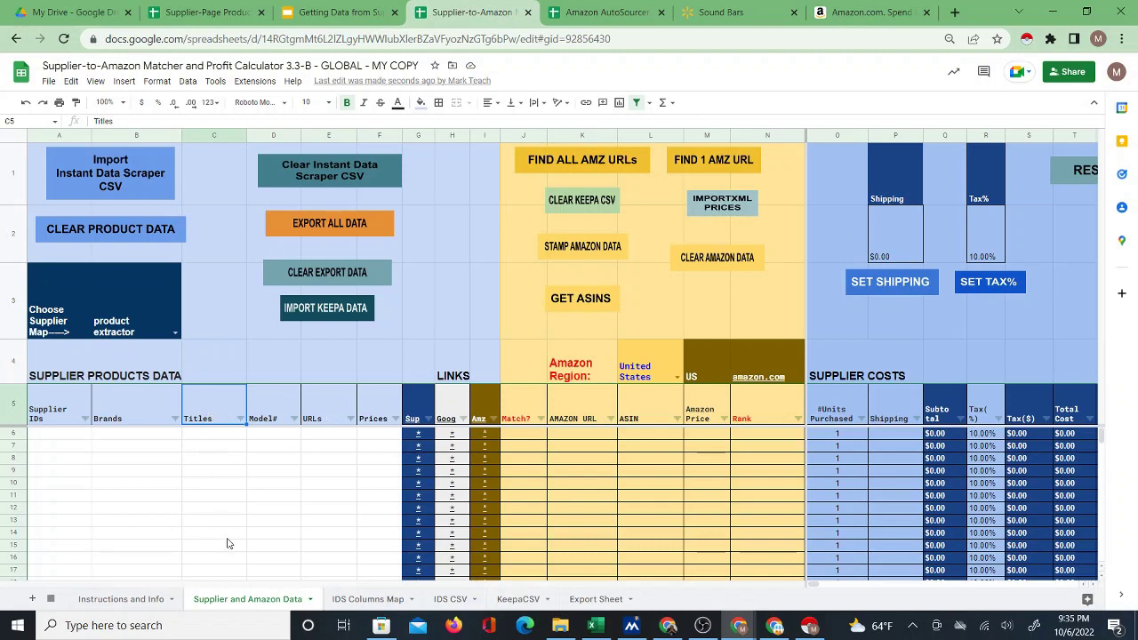
{"action": "left_click", "coordinate": [321, 412]}
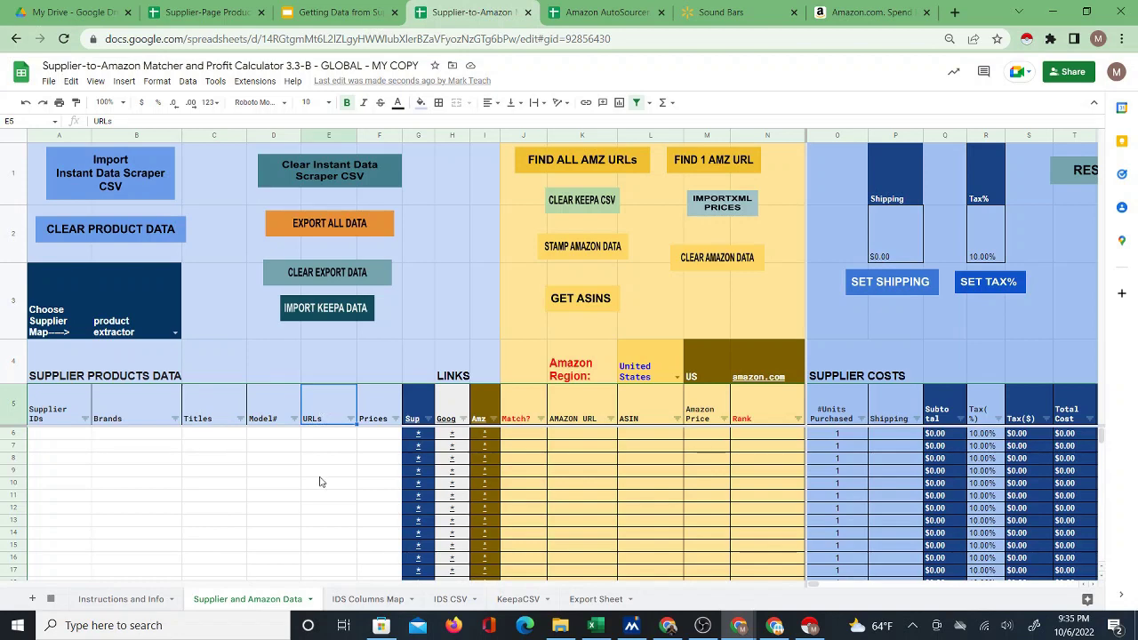
{"action": "left_click", "coordinate": [372, 407]}
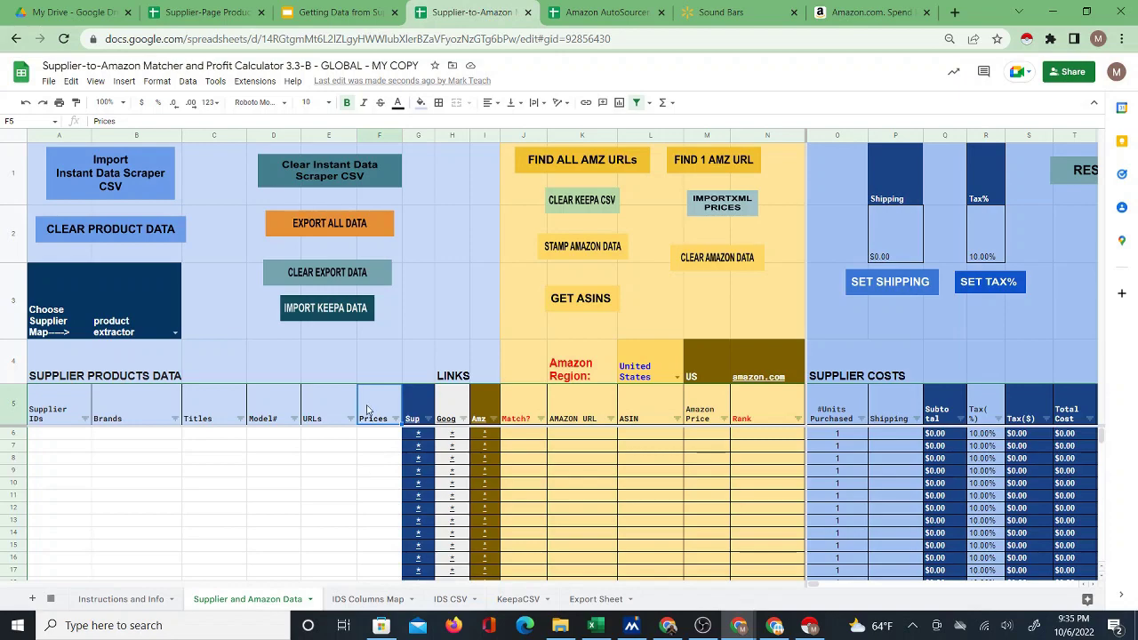
{"action": "left_click", "coordinate": [442, 600]}
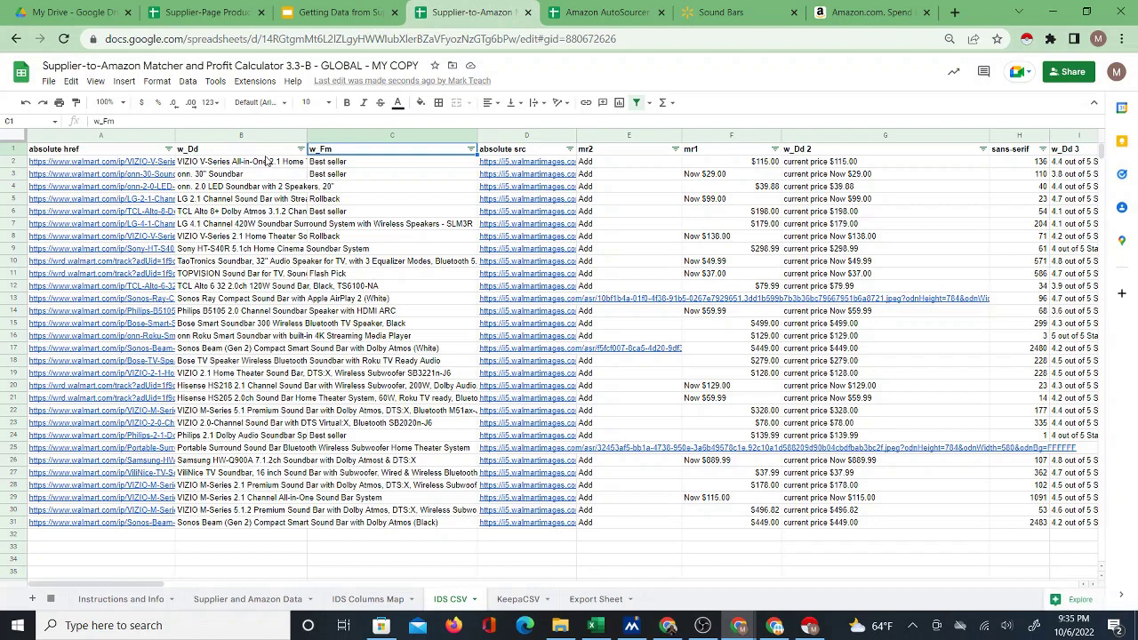
Compare the IDS CSV absolute href header with the walmart URLs mapping in IDS Columns Map.
{"action": "left_click", "coordinate": [120, 151]}
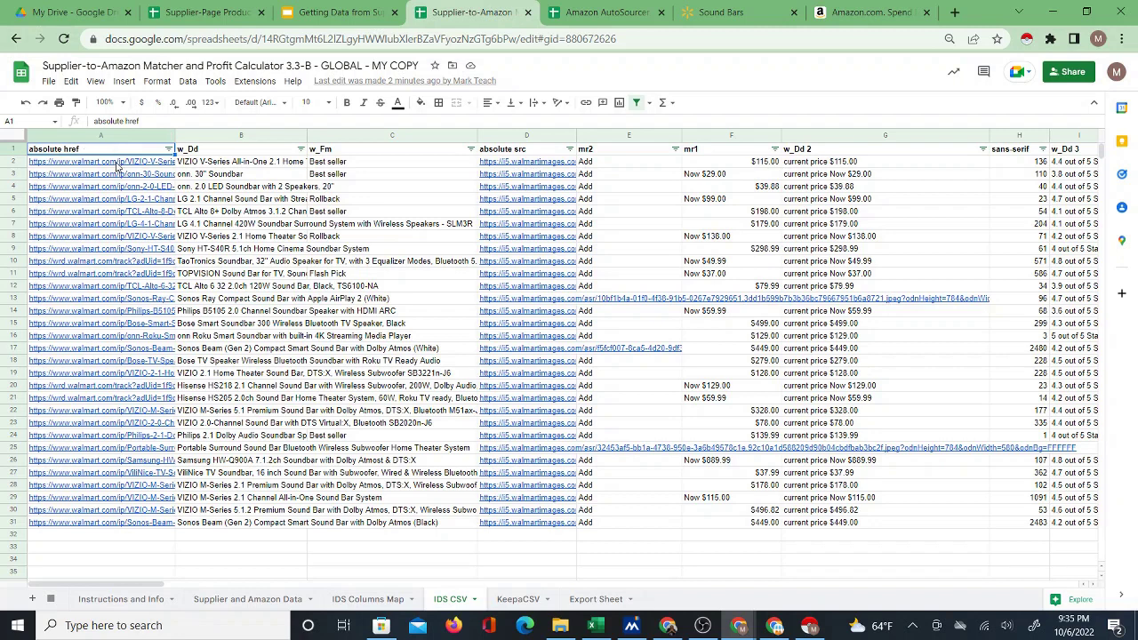
{"action": "mouse_move", "coordinate": [116, 166]}
{"action": "left_click", "coordinate": [365, 600]}
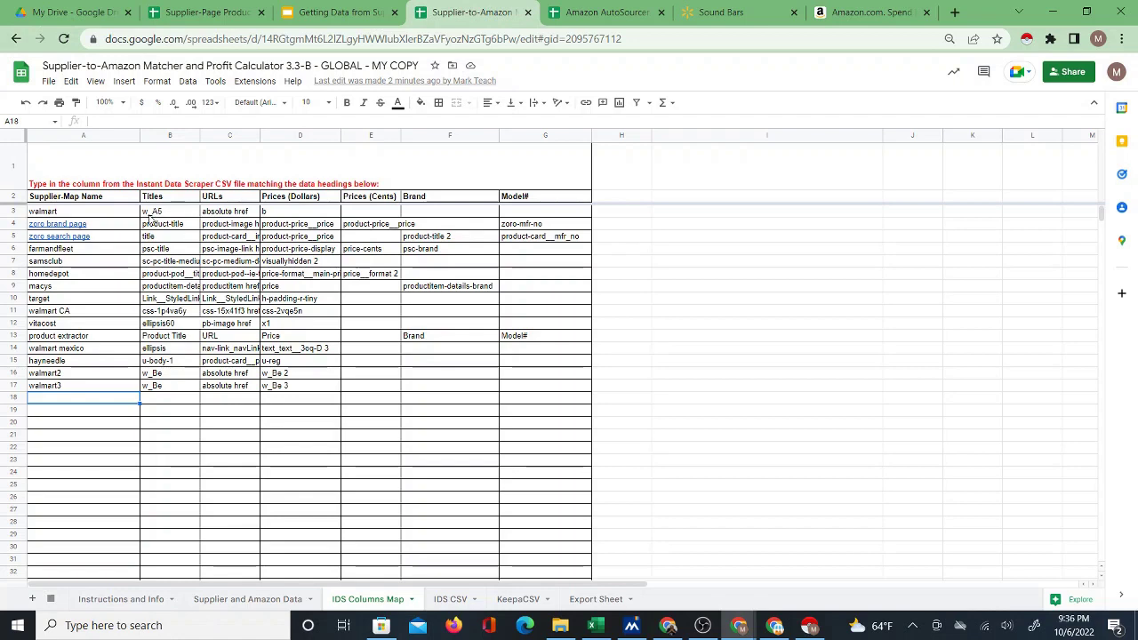
{"action": "left_click", "coordinate": [227, 214]}
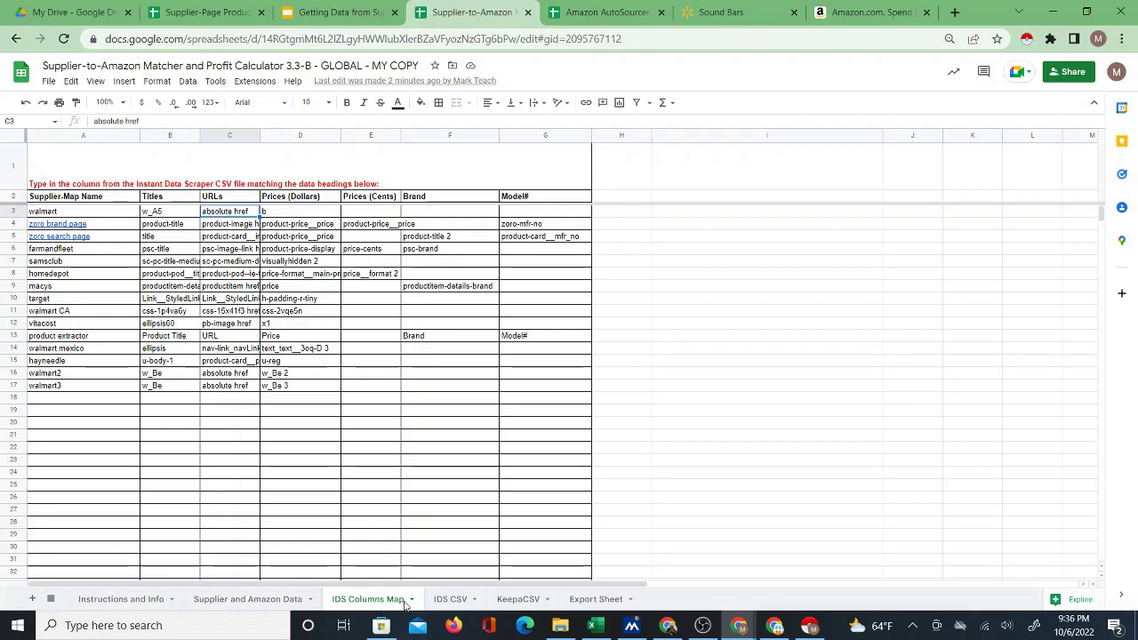
Compare the w_Dd title column in IDS CSV with the walmart, walmart2 and walmart3 title mappings.
{"action": "left_click", "coordinate": [447, 601]}
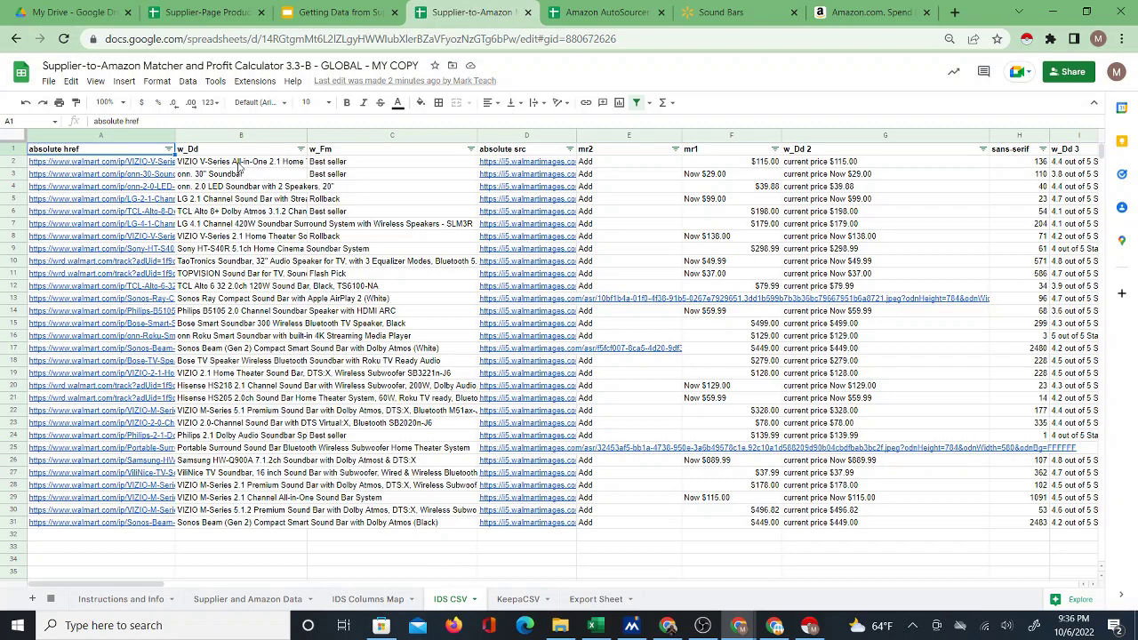
{"action": "left_click_drag", "start_coordinate": [238, 166], "coordinate": [237, 313]}
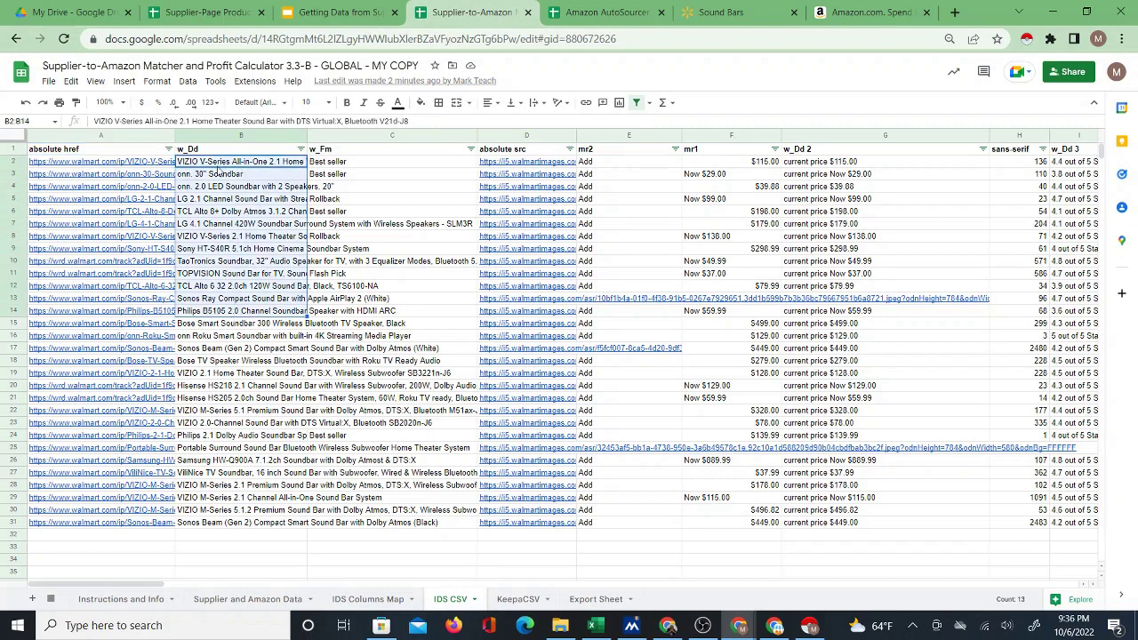
{"action": "left_click", "coordinate": [210, 153]}
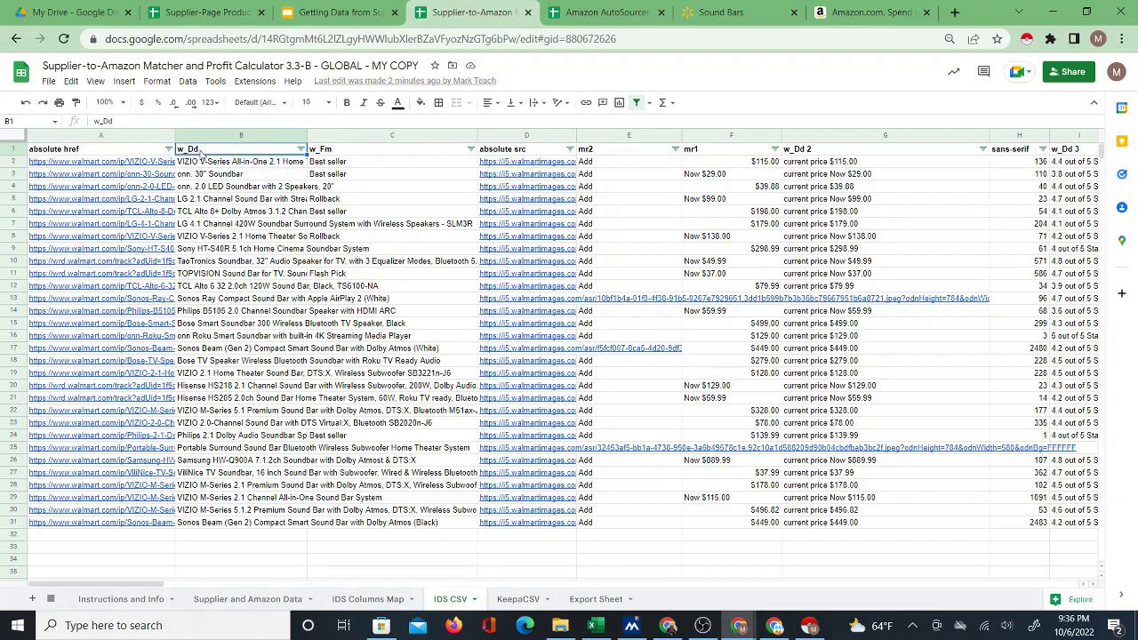
{"action": "left_click", "coordinate": [363, 598]}
{"action": "left_click", "coordinate": [158, 212]}
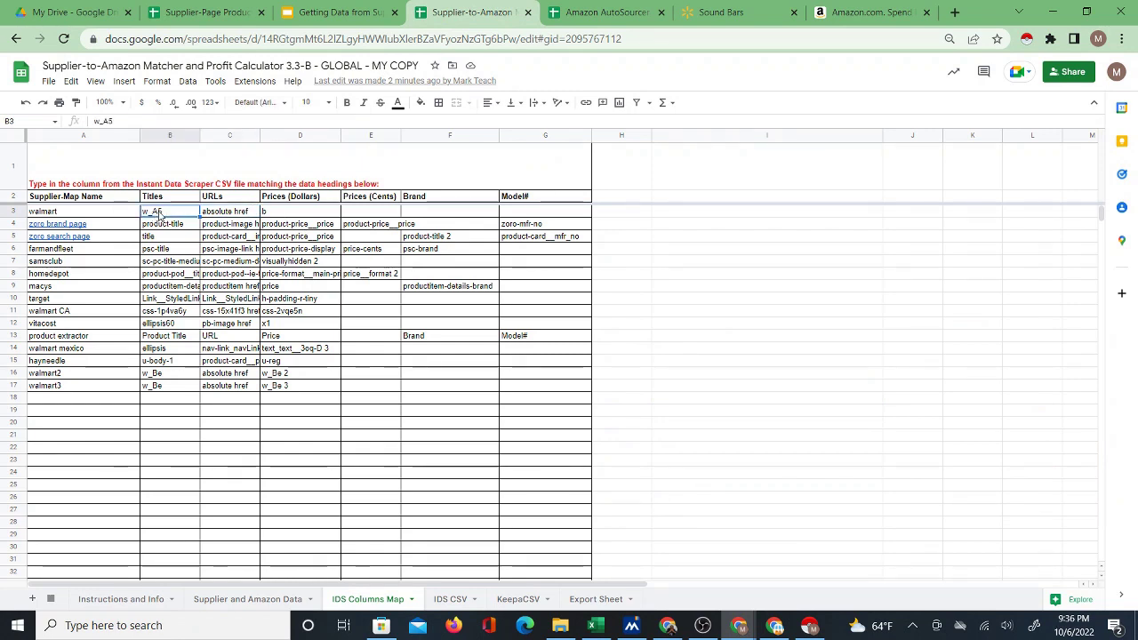
{"action": "left_click", "coordinate": [120, 214]}
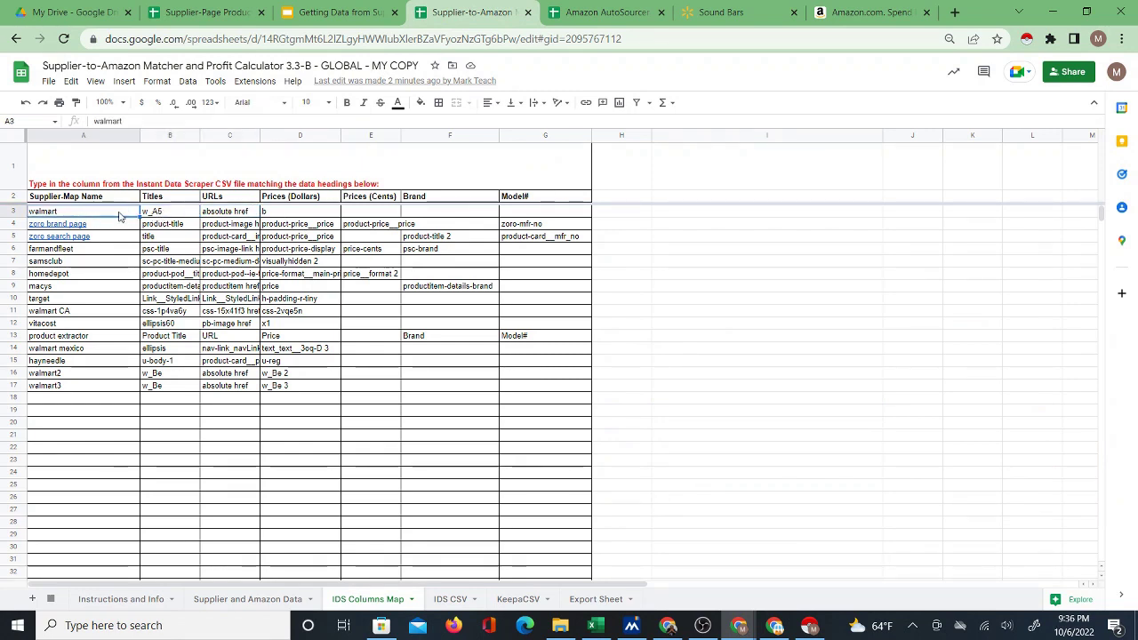
{"action": "left_click", "coordinate": [153, 215]}
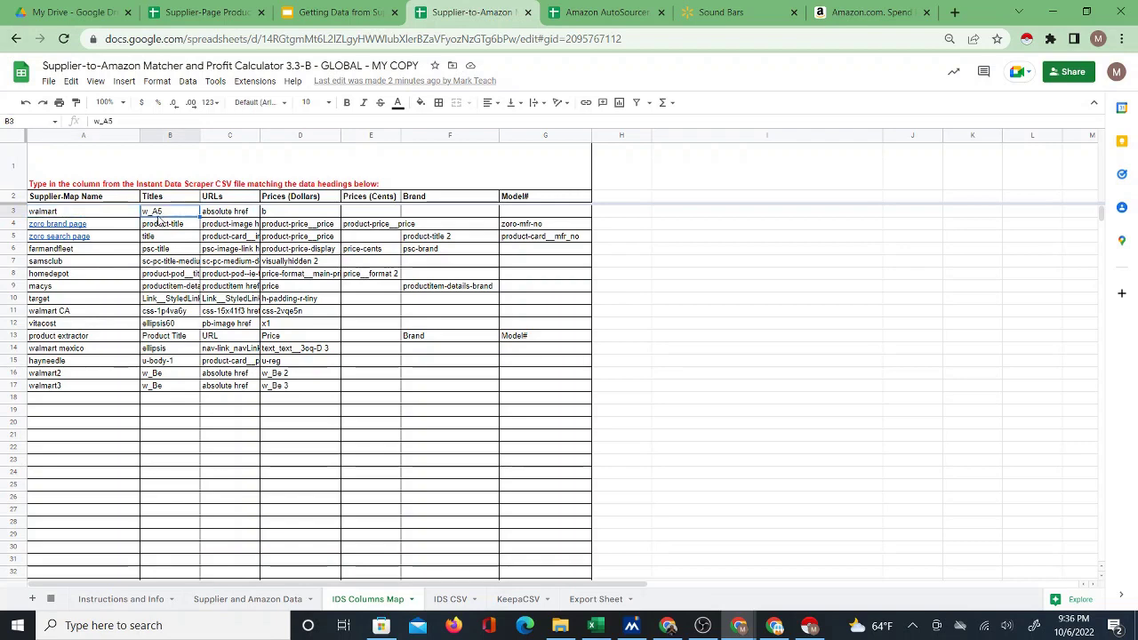
{"action": "left_click", "coordinate": [166, 374]}
{"action": "left_click", "coordinate": [166, 388], "text": "shift"}
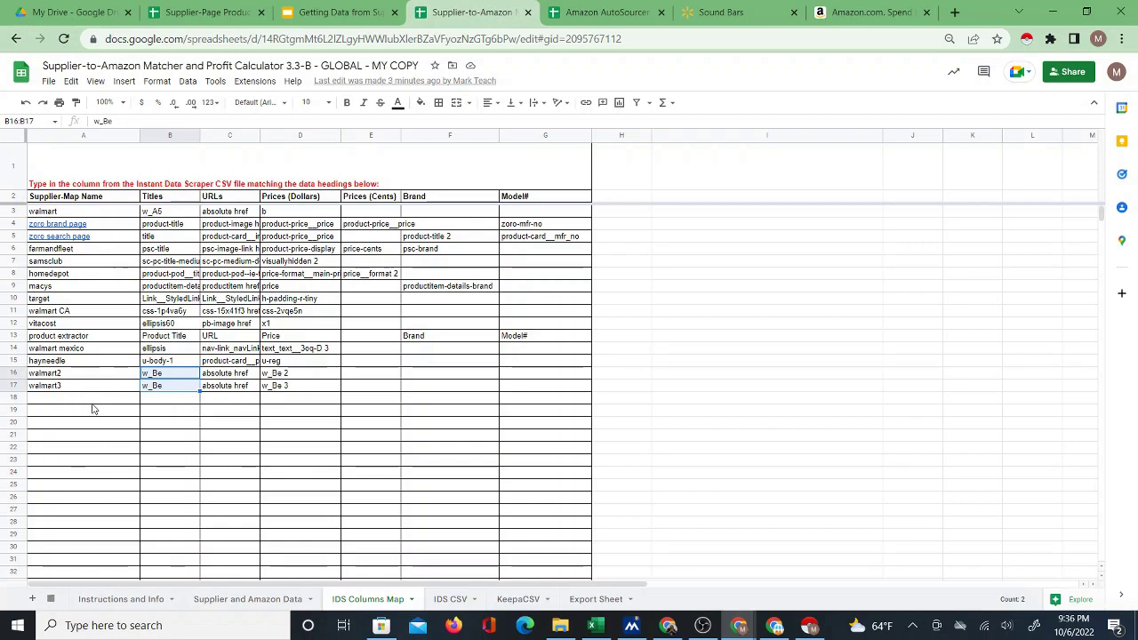
{"action": "left_click", "coordinate": [162, 213]}
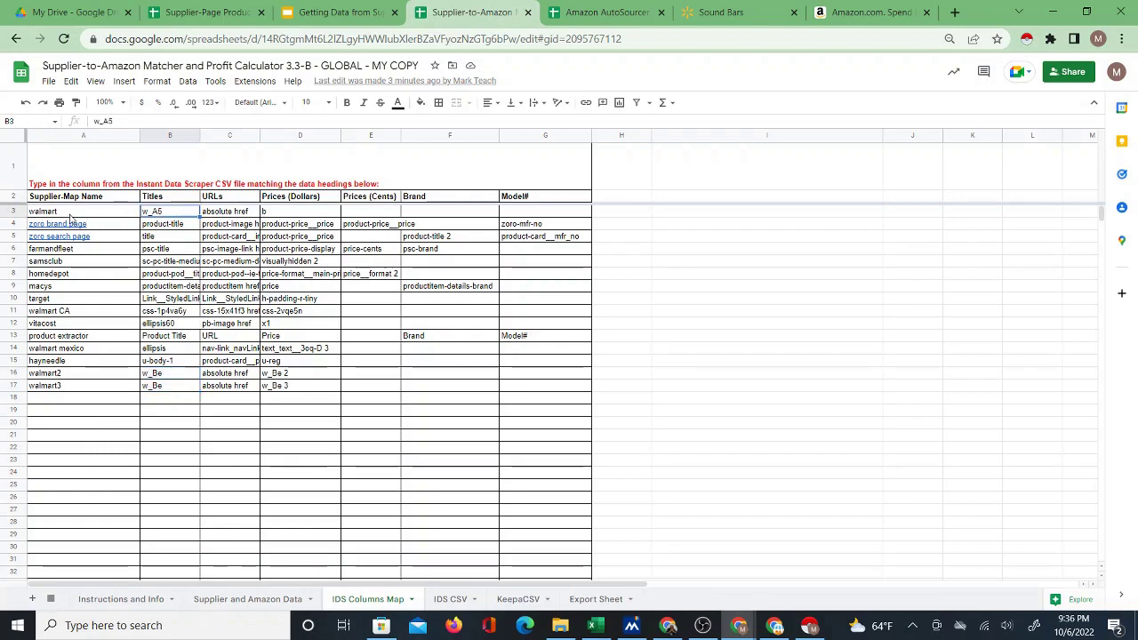
Copy the w_Dd header from IDS CSV and enter walmart4 in A18 of IDS Columns Map.
{"action": "left_click", "coordinate": [447, 601]}
{"action": "right_click", "coordinate": [237, 149]}
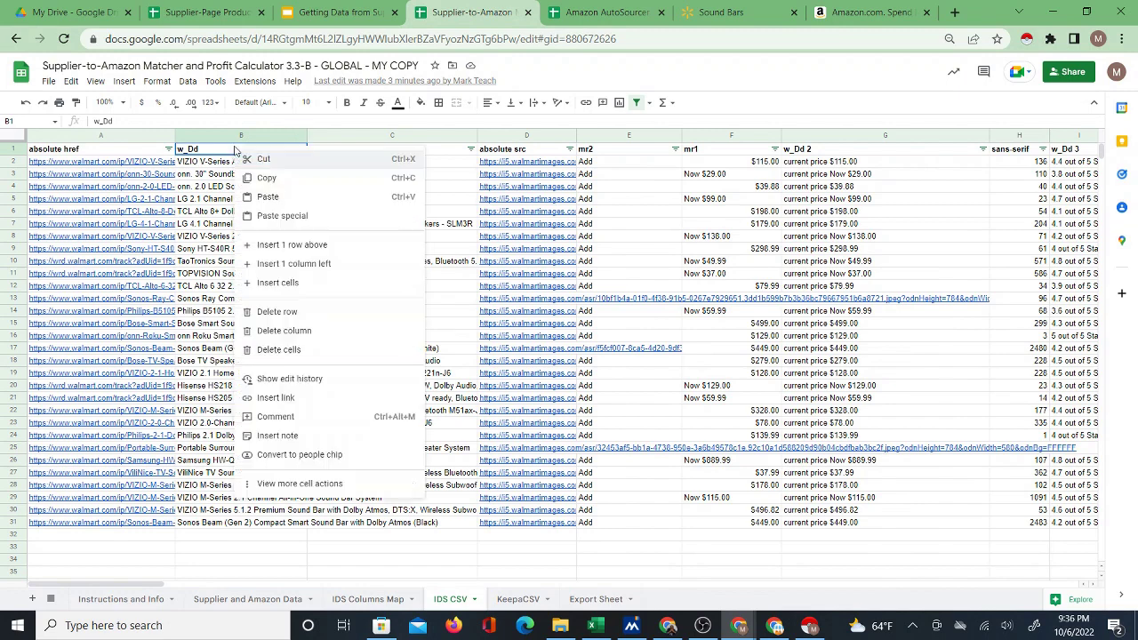
{"action": "left_click", "coordinate": [264, 179]}
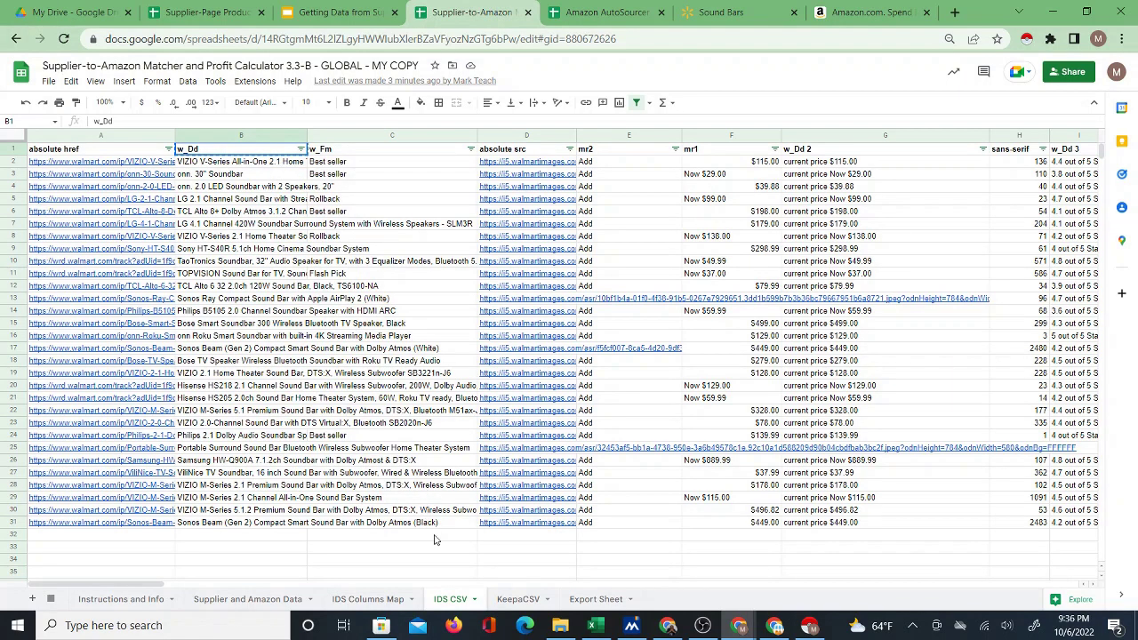
{"action": "left_click", "coordinate": [381, 600]}
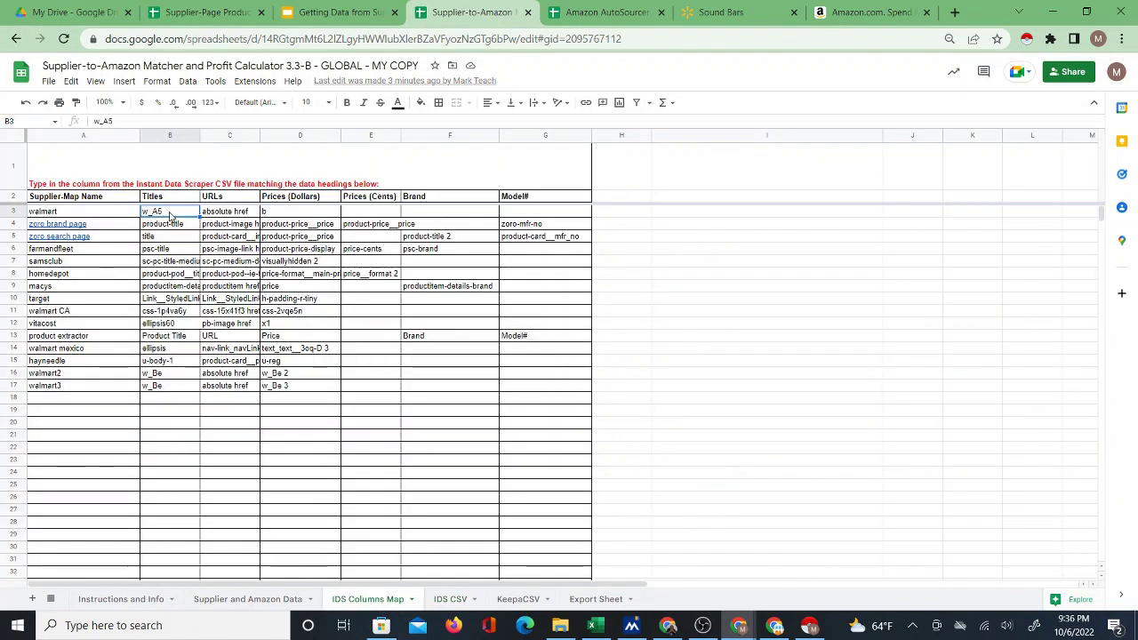
{"action": "right_click", "coordinate": [170, 216]}
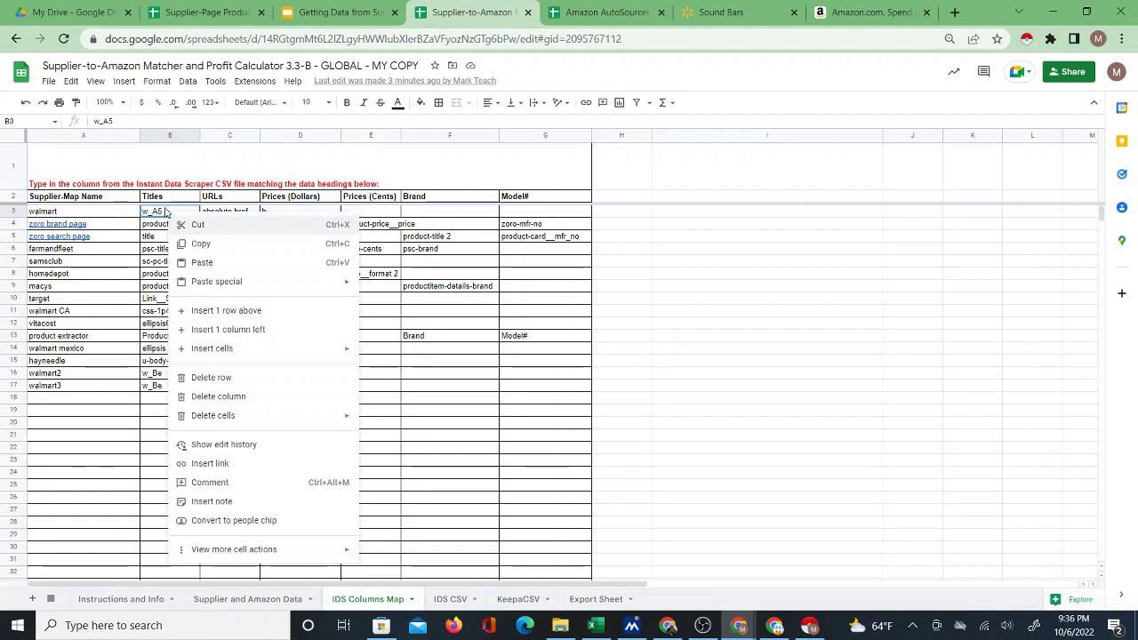
{"action": "left_click", "coordinate": [71, 400]}
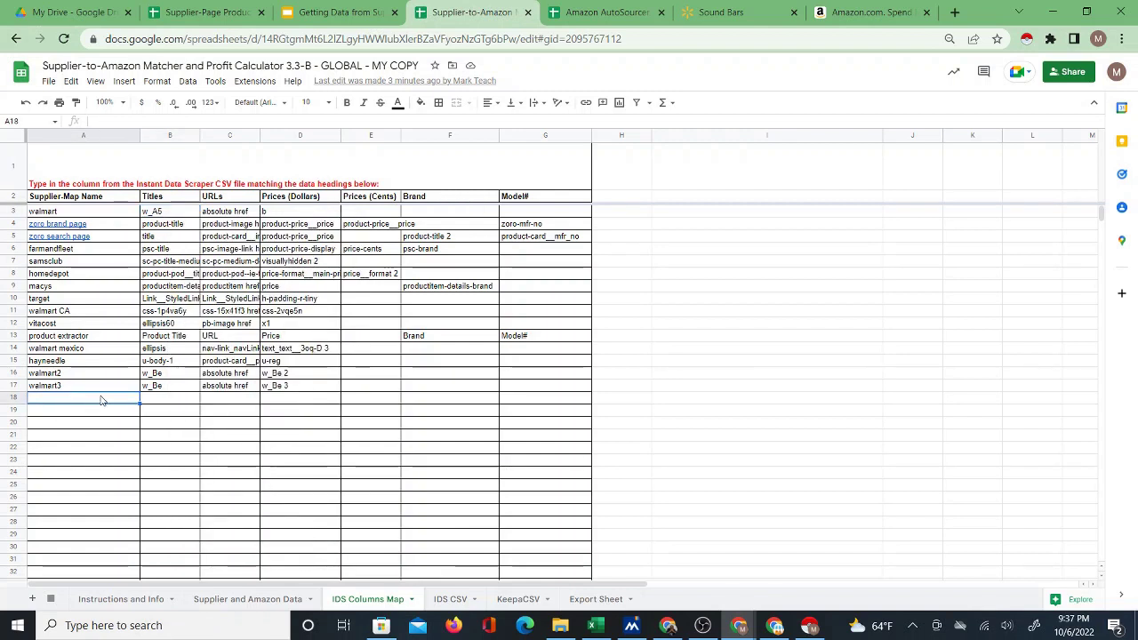
{"action": "type", "text": "walmart4"}
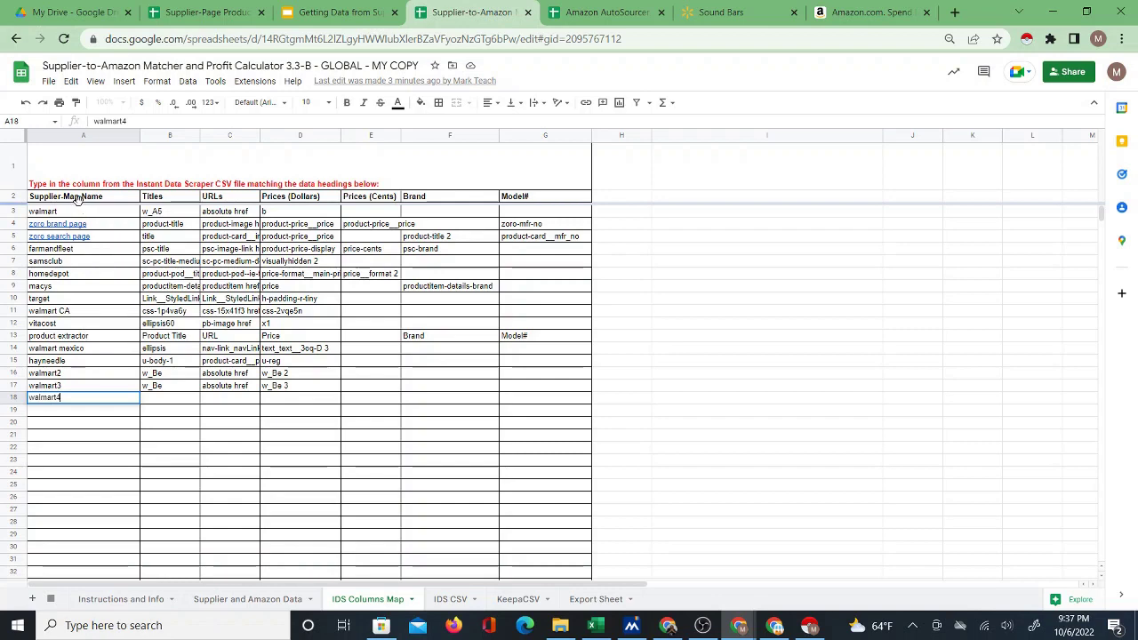
{"action": "left_click", "coordinate": [158, 415]}
{"action": "left_click", "coordinate": [82, 403]}
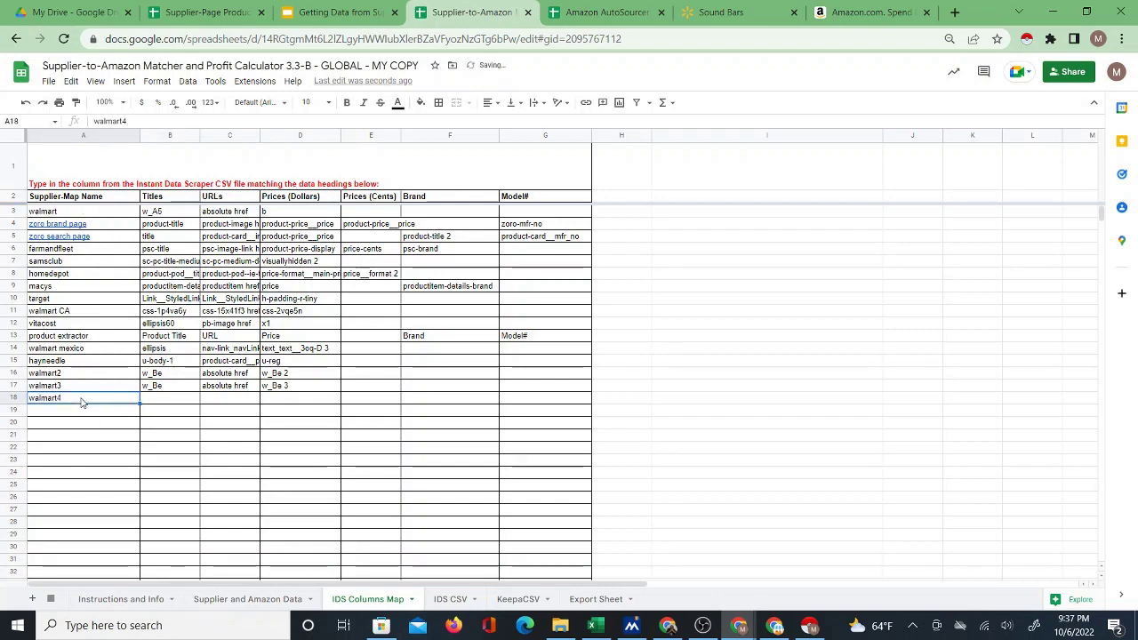
{"action": "key", "text": "ctrl+plus"}
{"action": "key", "text": "ctrl+plus"}
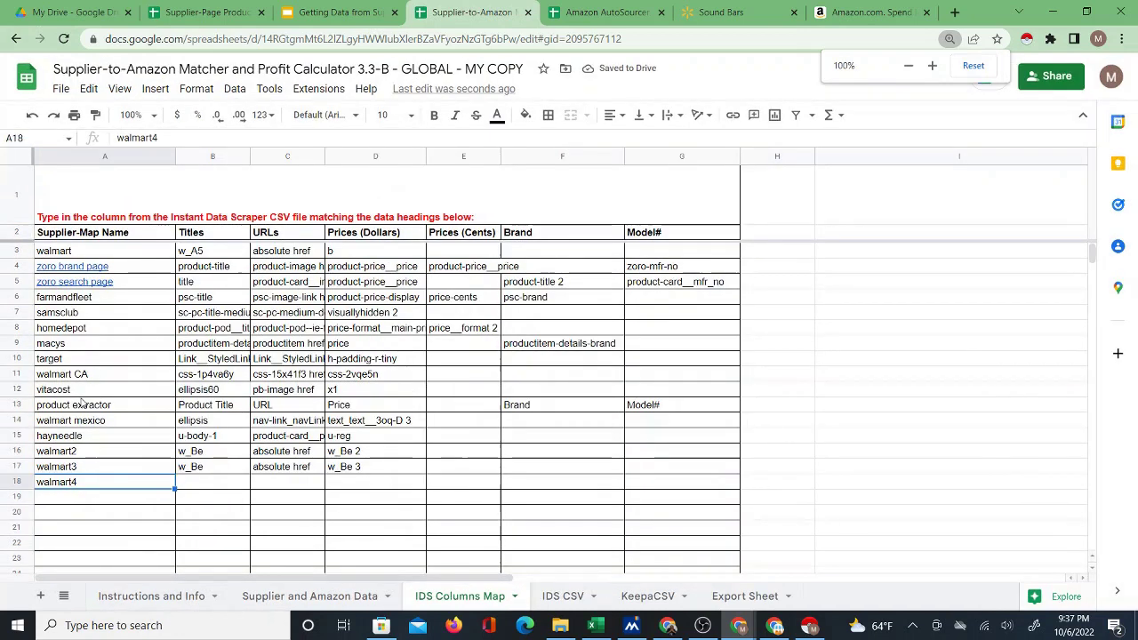
Paste w_Dd as a value into B18 and fill absolute href down into C18.
{"action": "left_click", "coordinate": [209, 487]}
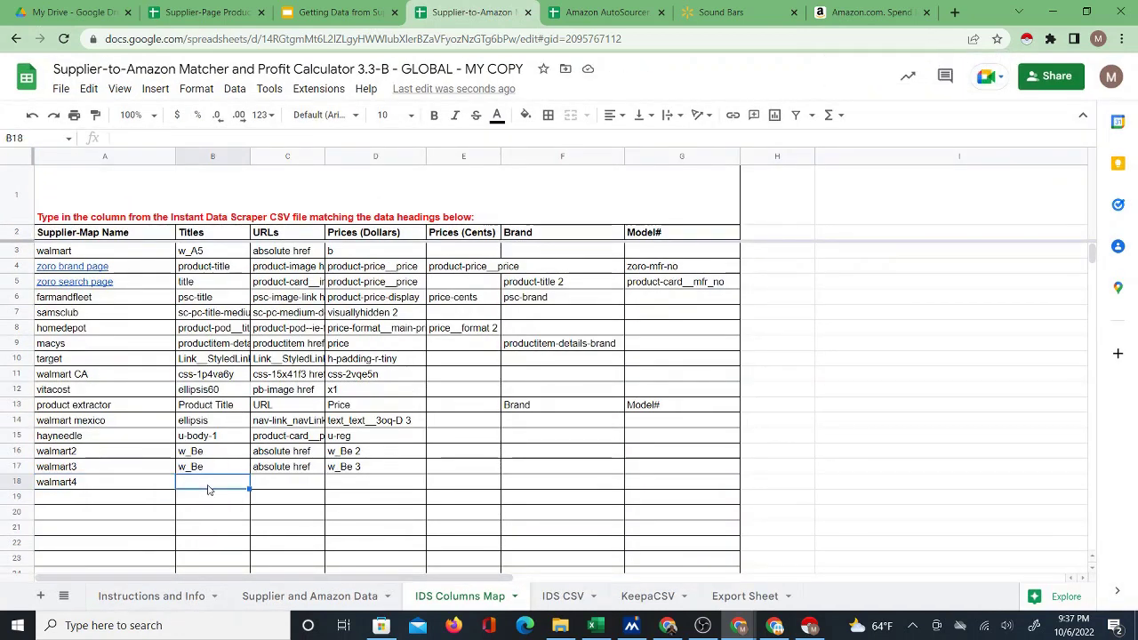
{"action": "right_click", "coordinate": [205, 487]}
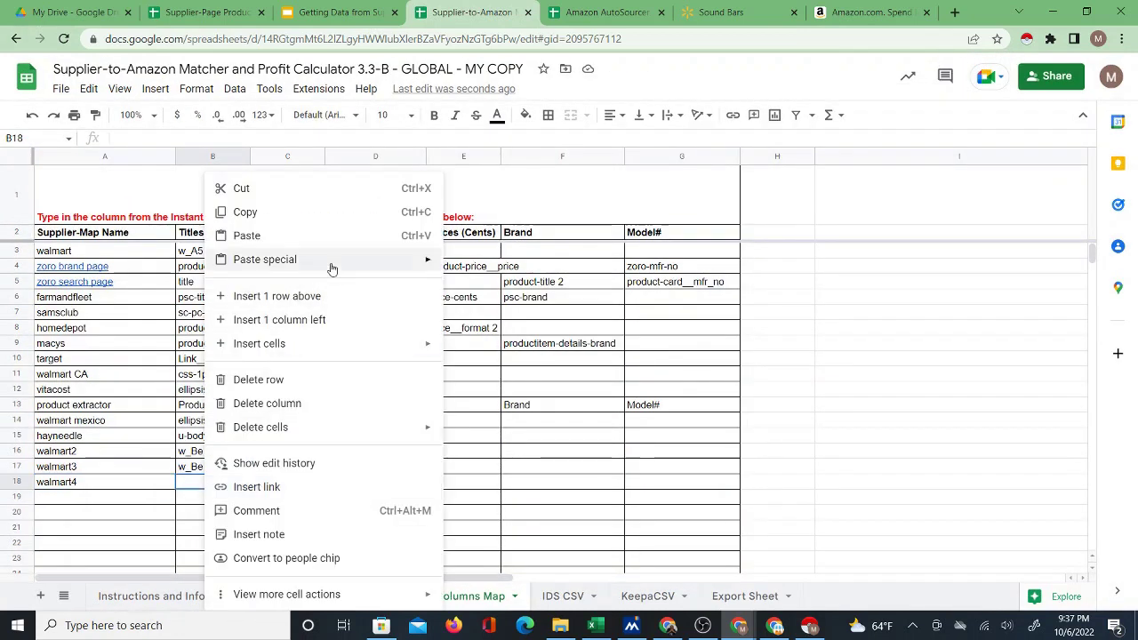
{"action": "mouse_move", "coordinate": [391, 257]}
{"action": "left_click", "coordinate": [460, 268]}
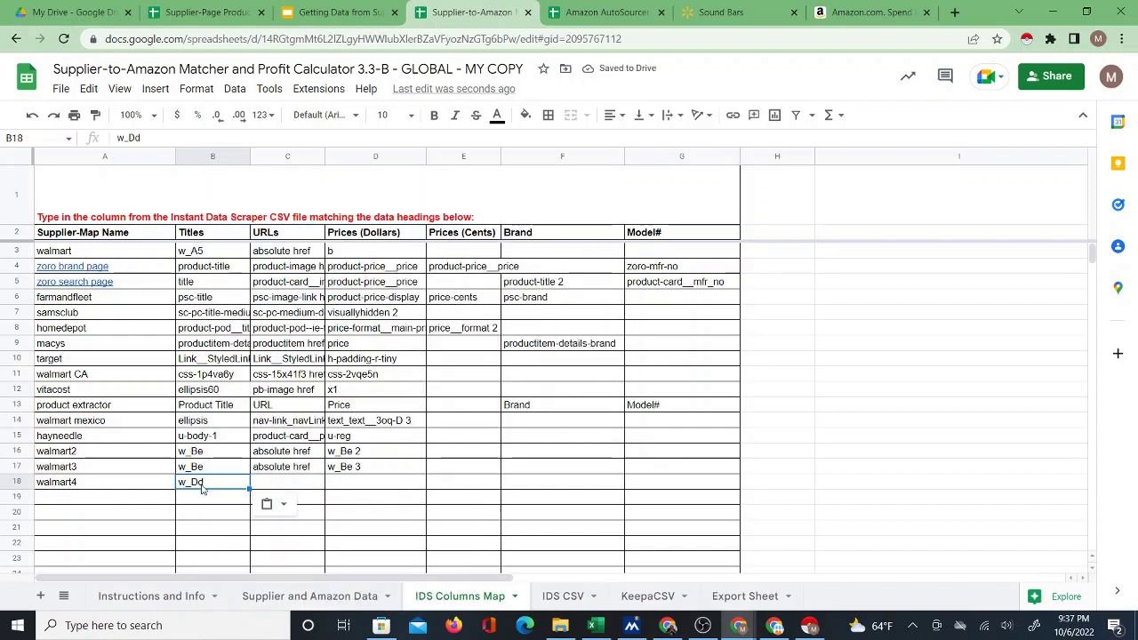
{"action": "left_click", "coordinate": [266, 485]}
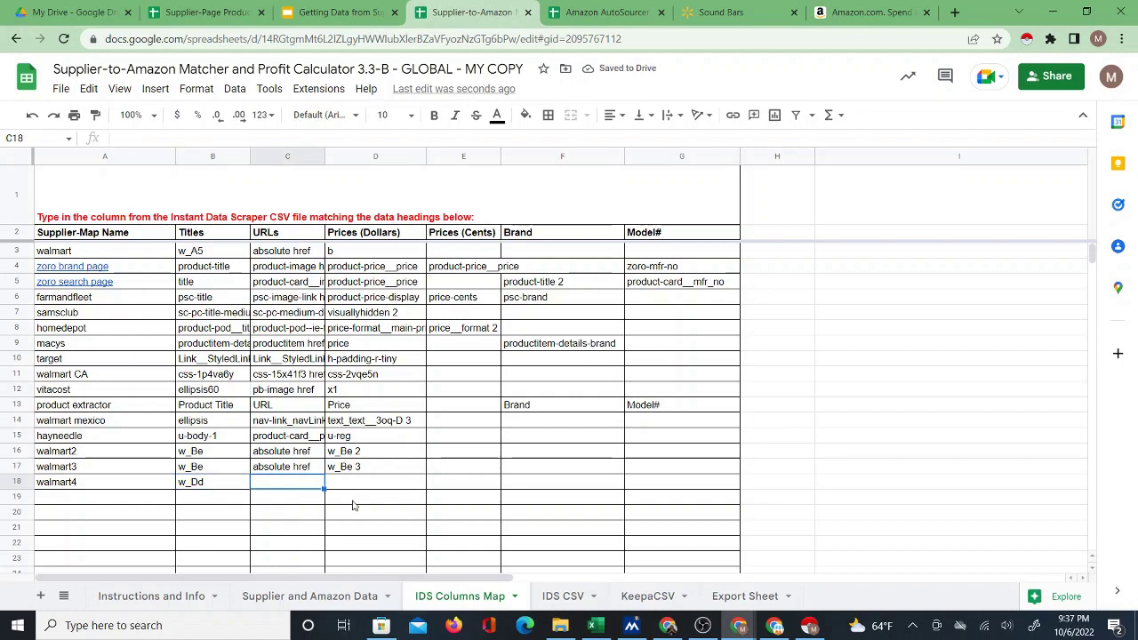
{"action": "left_click", "coordinate": [308, 469]}
{"action": "left_click_drag", "start_coordinate": [323, 474], "coordinate": [325, 488]}
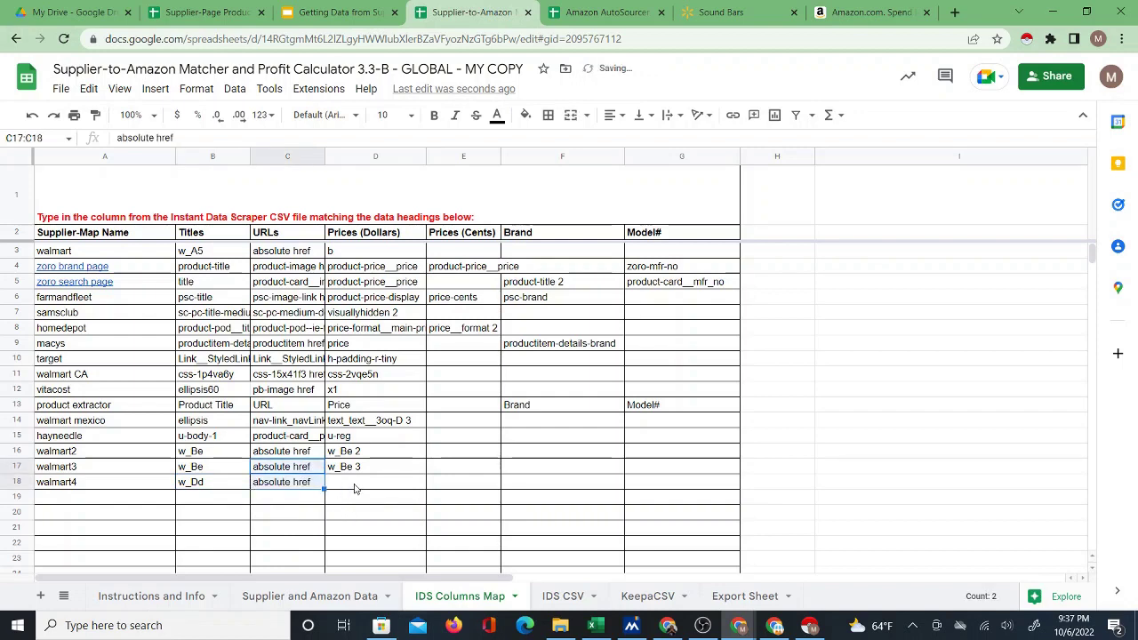
{"action": "left_click", "coordinate": [354, 488]}
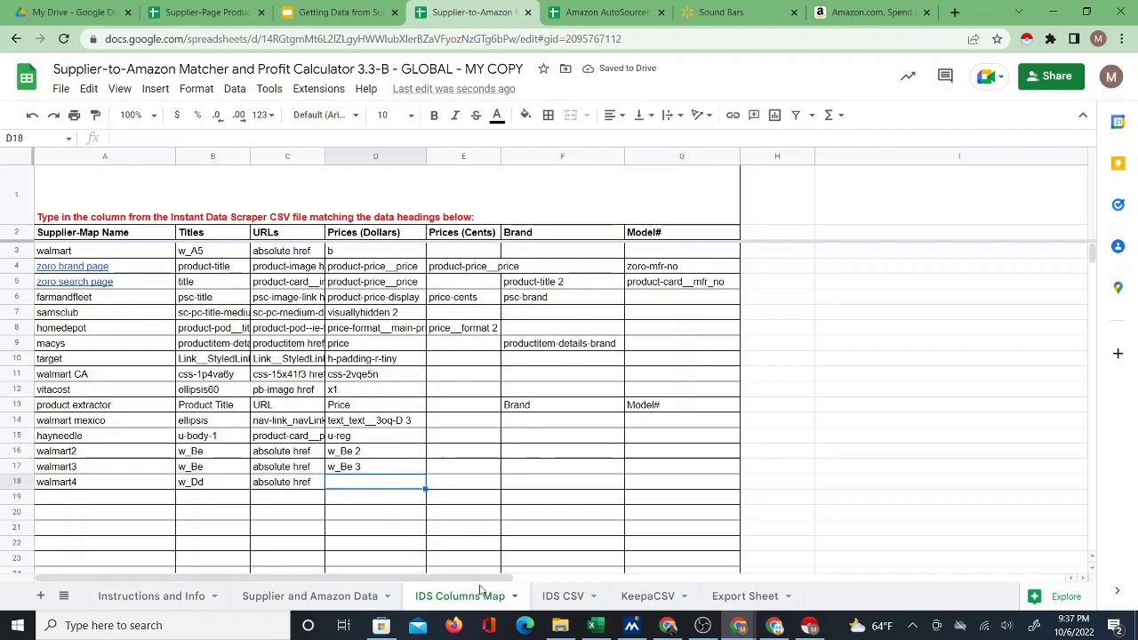
{"action": "left_click", "coordinate": [565, 597]}
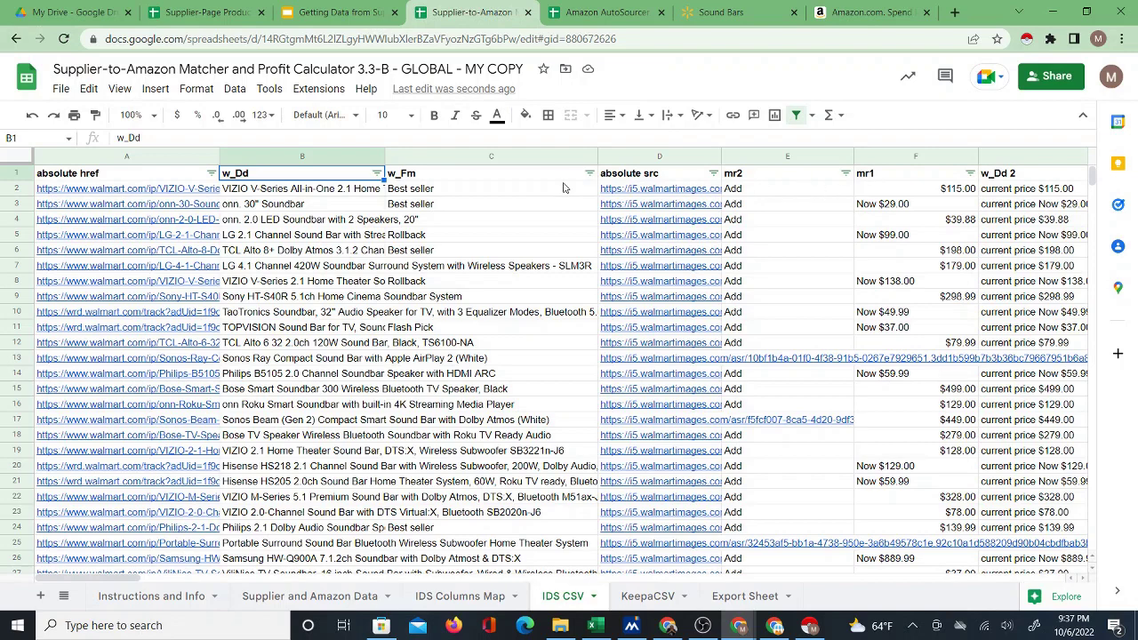
Step through the IDS CSV headers and price values to find the current-price column.
{"action": "key", "text": "Right"}
{"action": "key", "text": "Right"}
{"action": "key", "text": "Right"}
{"action": "key", "text": "Right"}
{"action": "key", "text": "Right"}
{"action": "key", "text": "Right"}
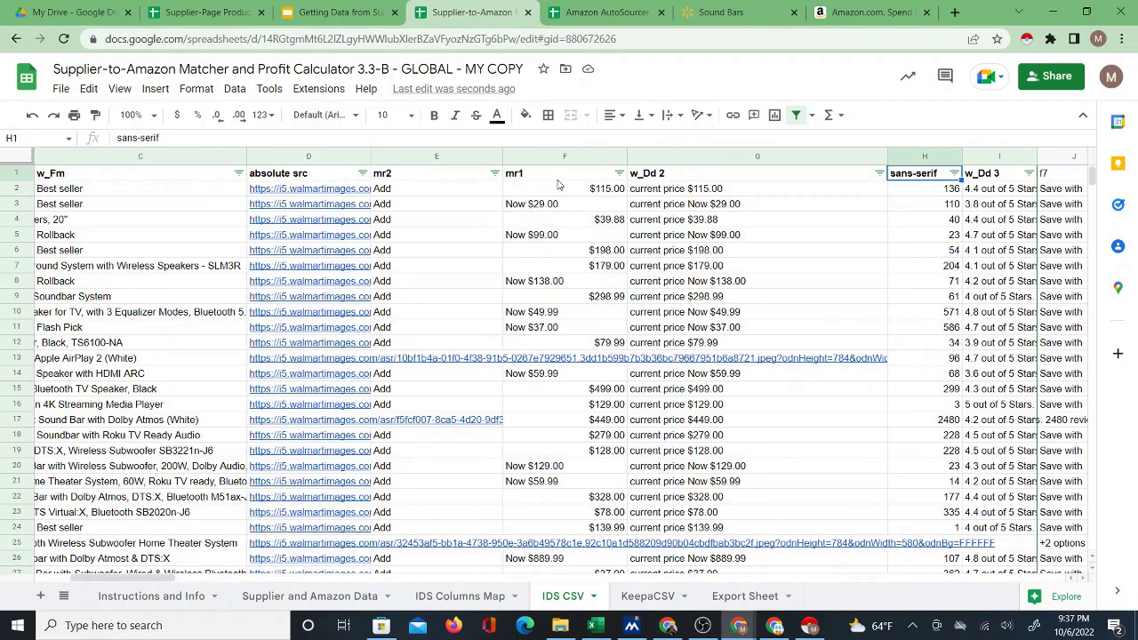
{"action": "key", "text": "Right"}
{"action": "key", "text": "Right"}
{"action": "key", "text": "Right"}
{"action": "key", "text": "Left"}
{"action": "key", "text": "Left"}
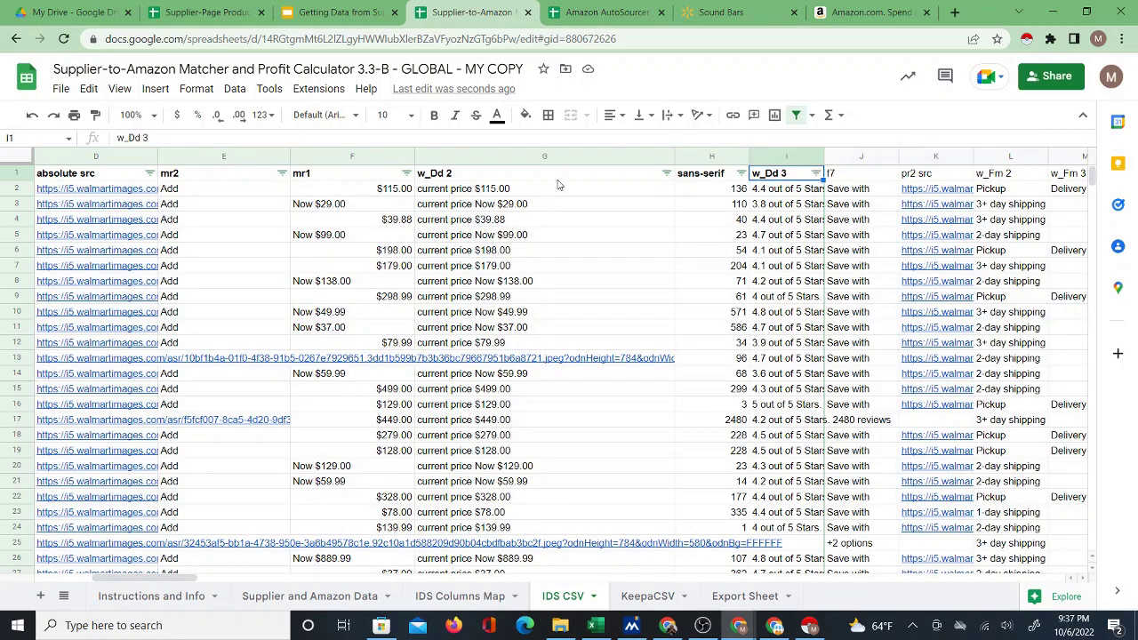
{"action": "key", "text": "Left"}
{"action": "key", "text": "Left"}
{"action": "key", "text": "Left"}
{"action": "key", "text": "Right"}
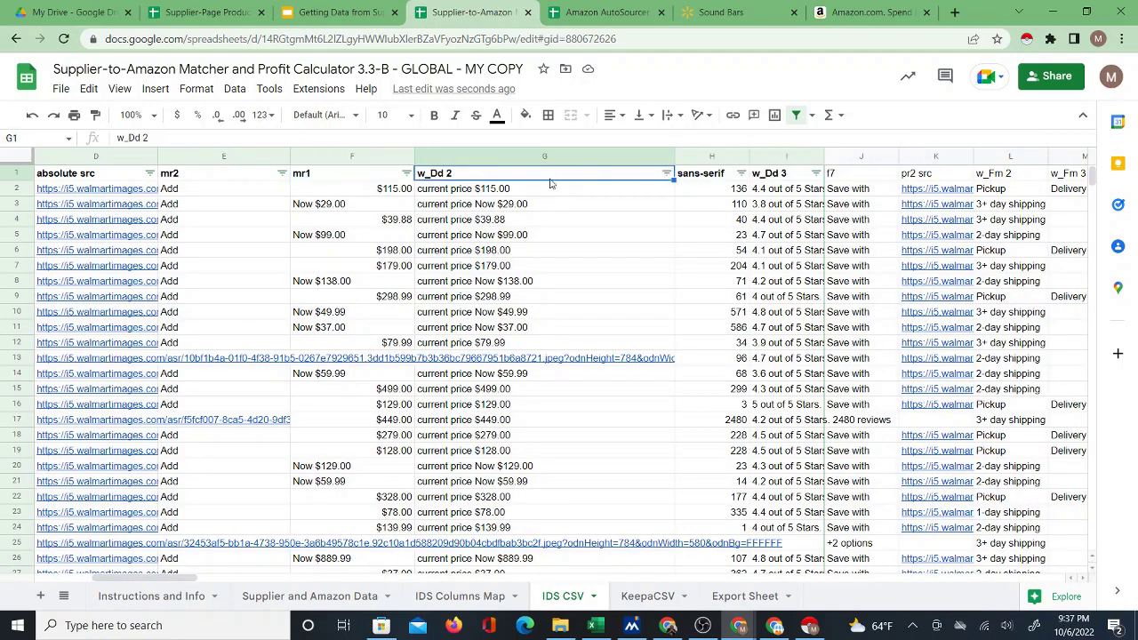
{"action": "key", "text": "Left"}
{"action": "key", "text": "Down"}
{"action": "key", "text": "Down"}
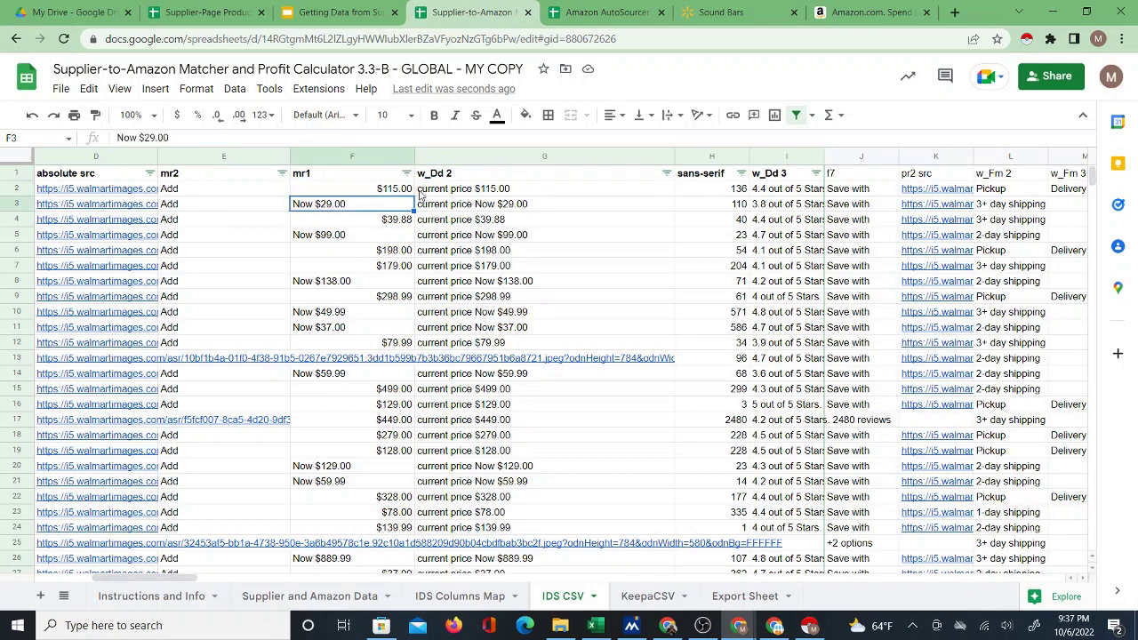
{"action": "key", "text": "Right"}
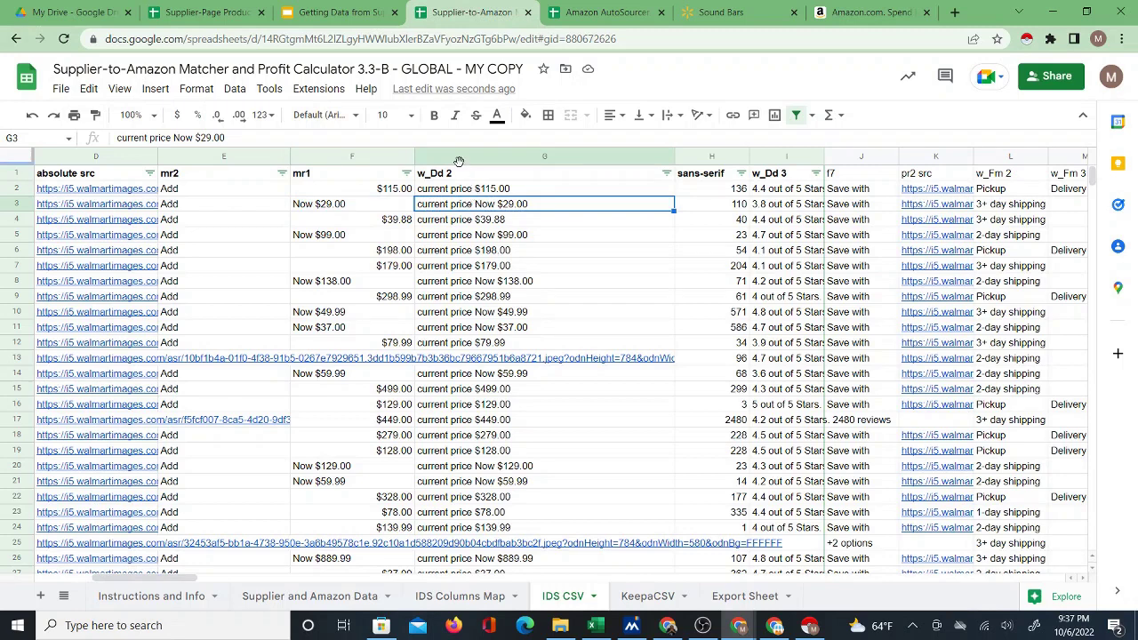
Copy the w_Dd 2 header from G1 and switch to IDS Columns Map.
{"action": "left_click", "coordinate": [460, 176]}
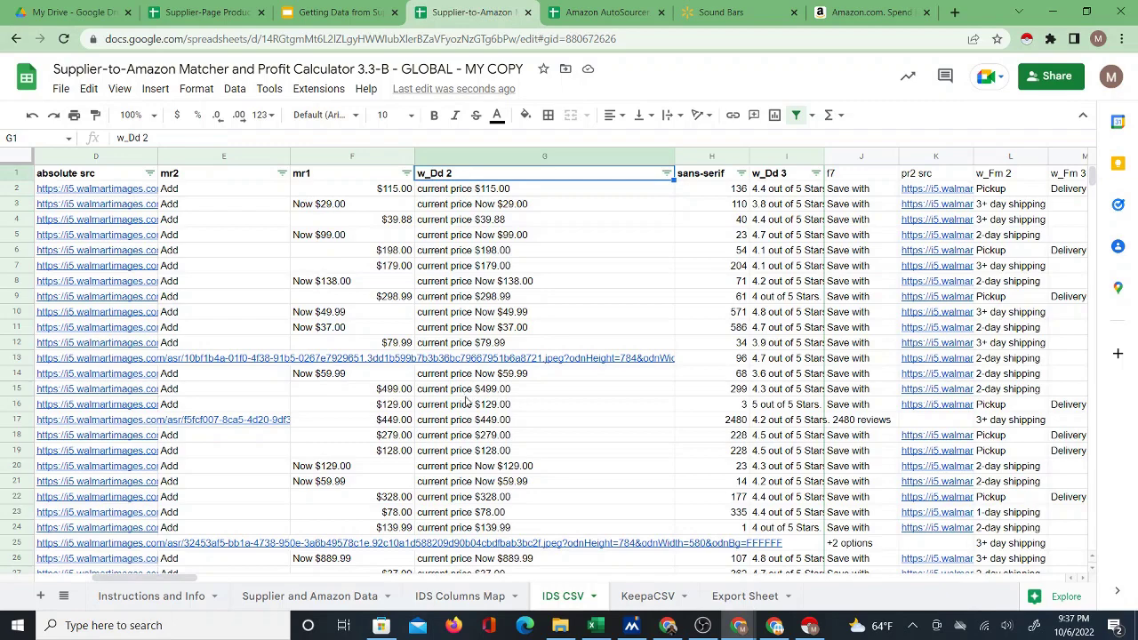
{"action": "scroll", "coordinate": [468, 405], "scroll_direction": "down", "scroll_amount": 5}
{"action": "scroll", "coordinate": [484, 401], "scroll_direction": "up", "scroll_amount": 5}
{"action": "right_click", "coordinate": [463, 175]}
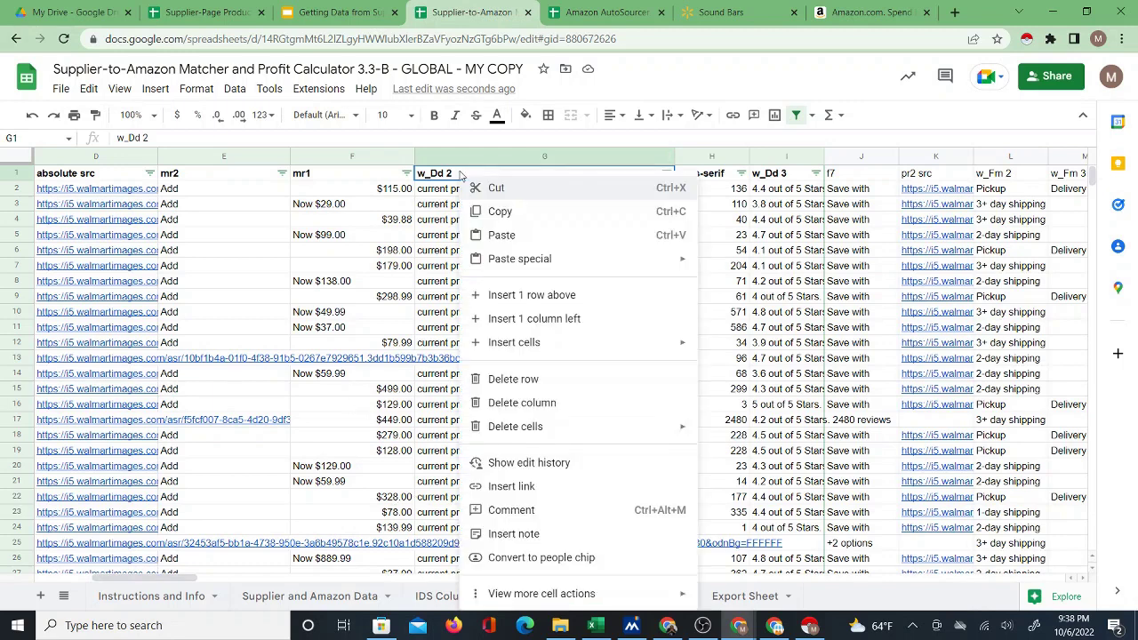
{"action": "left_click", "coordinate": [484, 211]}
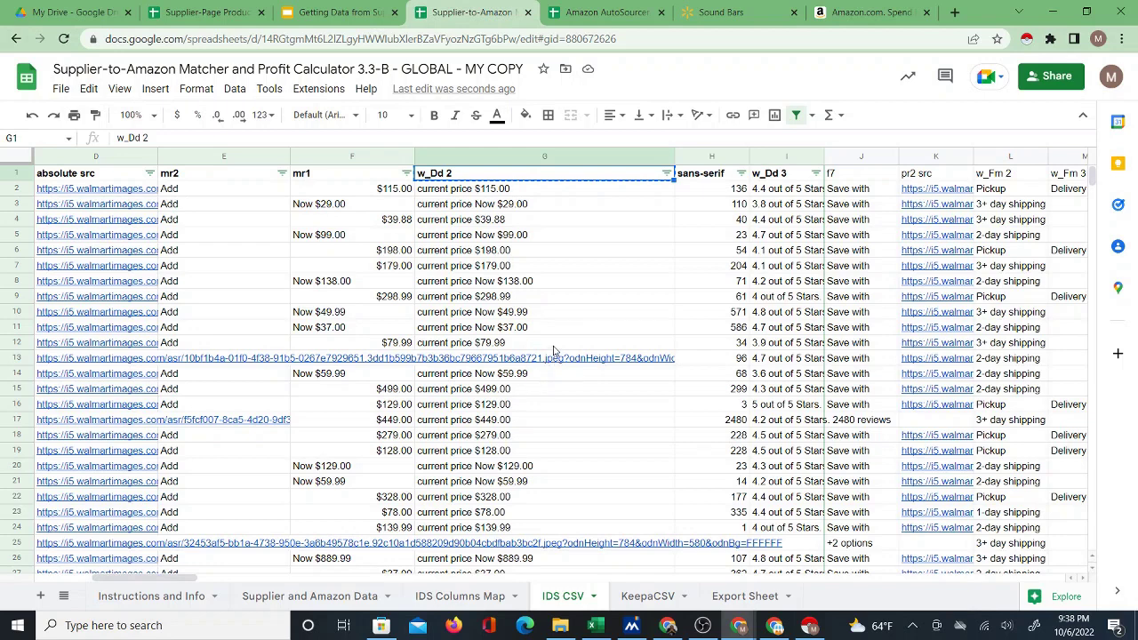
{"action": "left_click", "coordinate": [460, 596]}
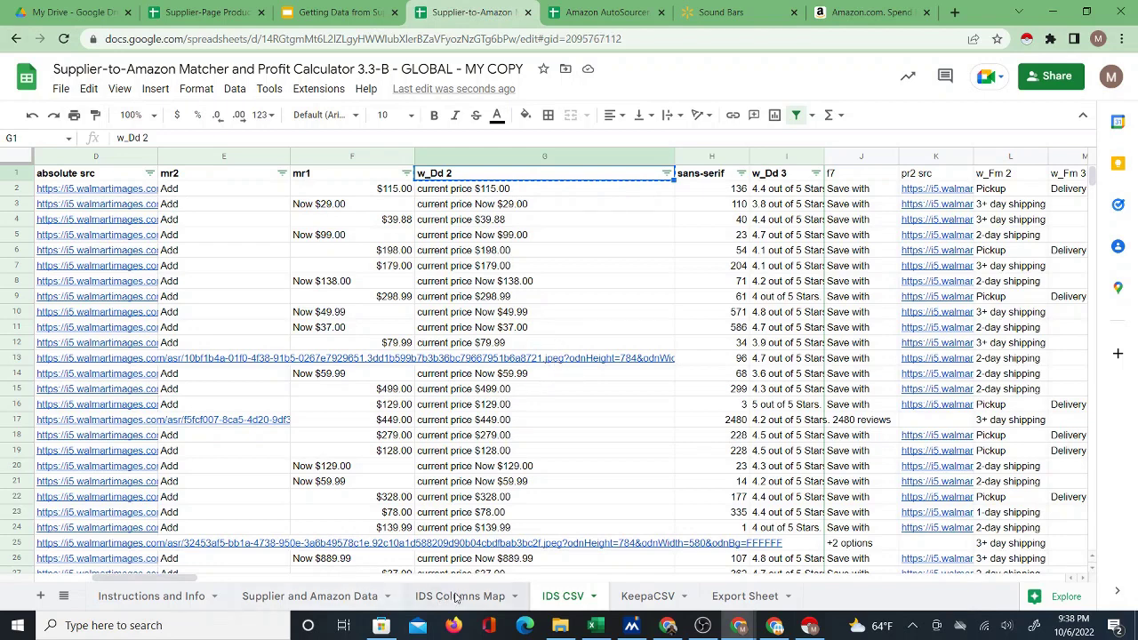
Paste w_Dd 2 into D18 as walmart4's dollar price column in IDS Columns Map.
{"action": "right_click", "coordinate": [368, 482]}
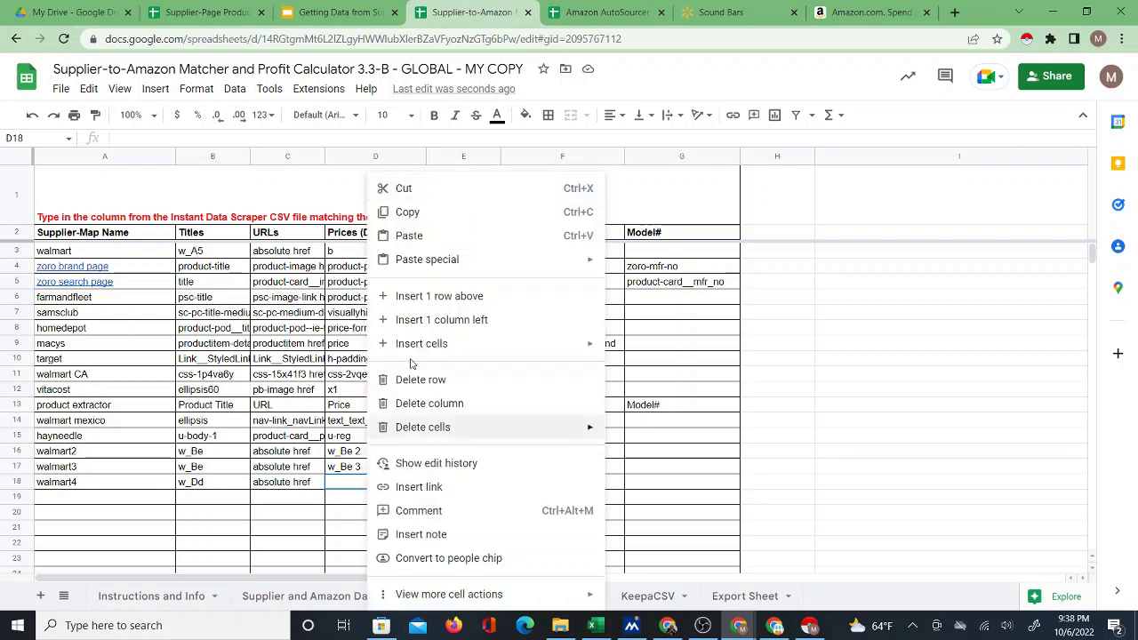
{"action": "left_click", "coordinate": [406, 166]}
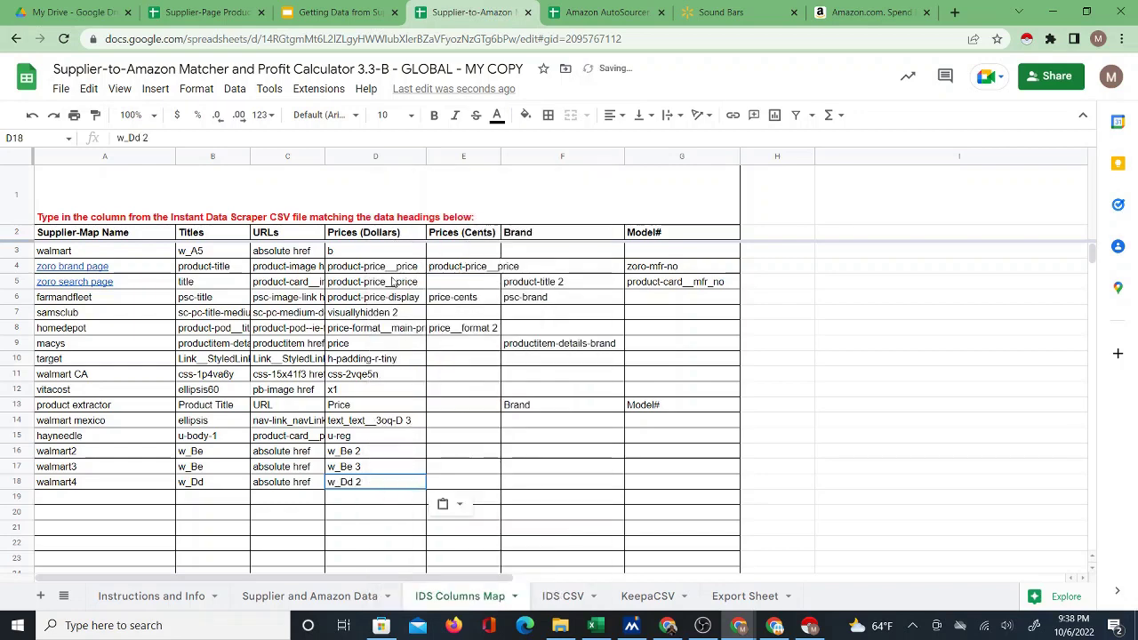
{"action": "scroll", "coordinate": [396, 506], "scroll_direction": "down", "scroll_amount": 4}
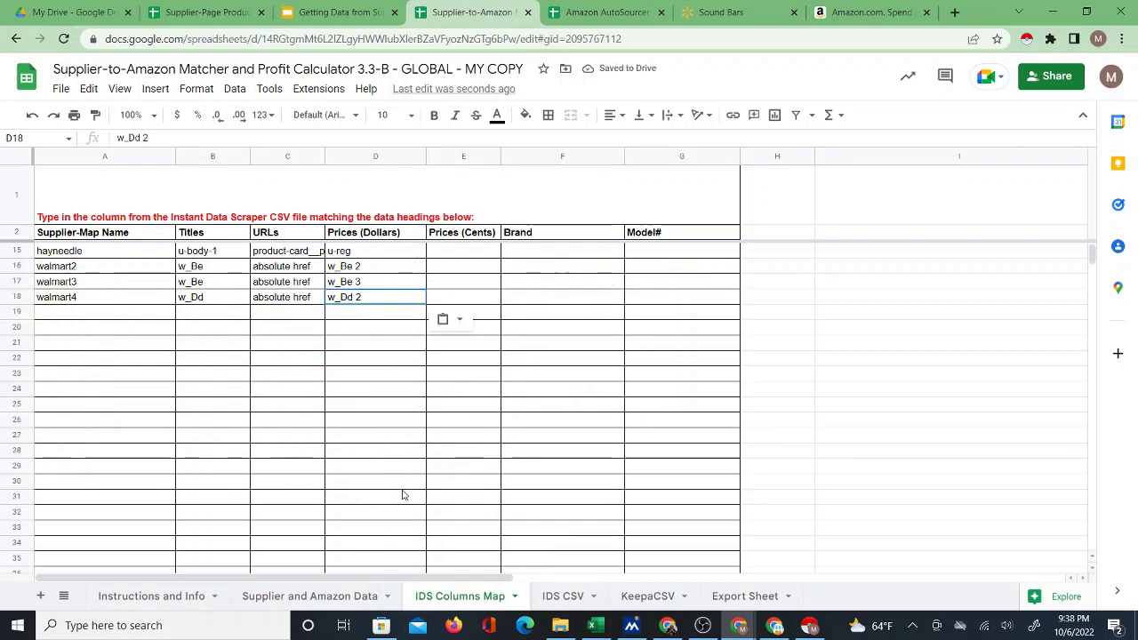
{"action": "scroll", "coordinate": [402, 495], "scroll_direction": "down", "scroll_amount": 1}
{"action": "scroll", "coordinate": [399, 430], "scroll_direction": "up", "scroll_amount": 1}
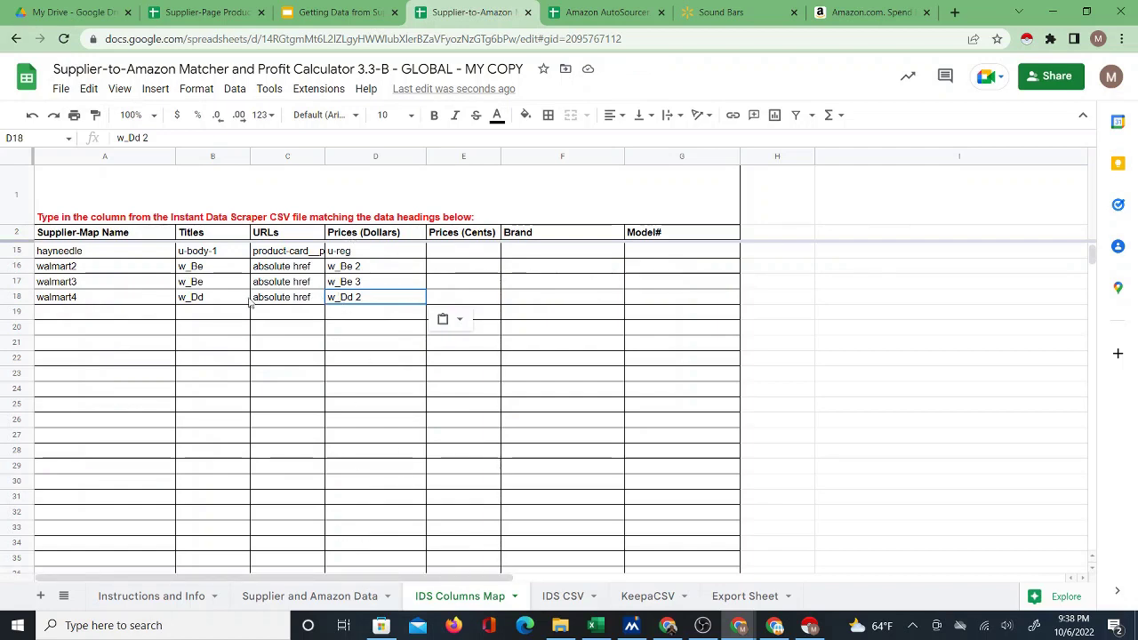
Verify walmart4's row A18–D18 maps w_Dd, absolute href and w_Dd 2, then return to IDS CSV.
{"action": "left_click", "coordinate": [122, 300]}
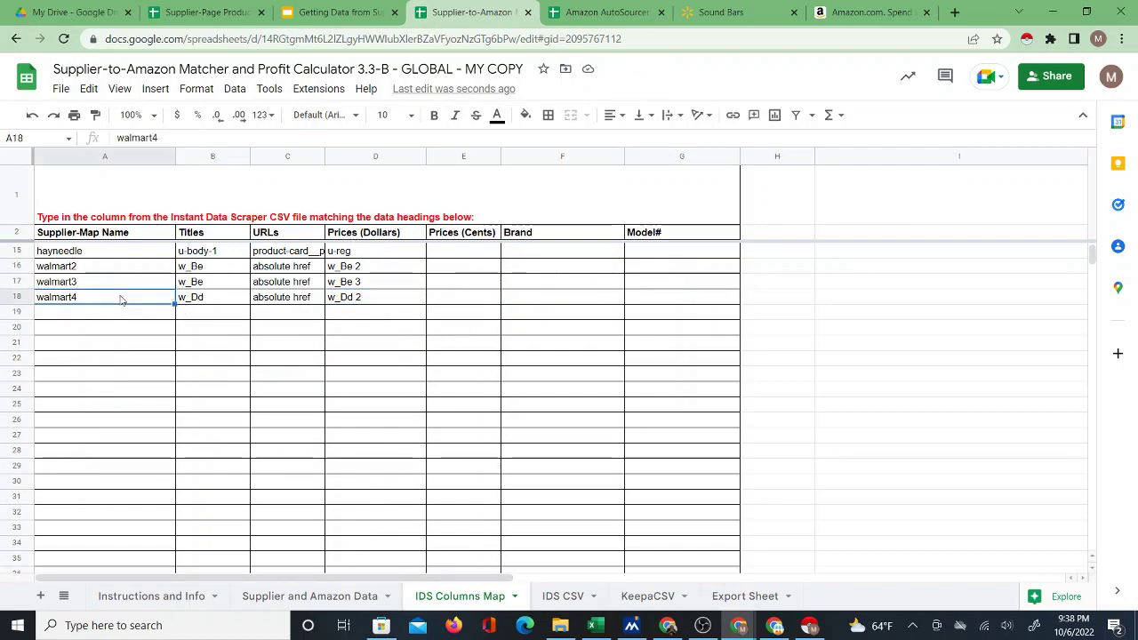
{"action": "left_click", "coordinate": [216, 302]}
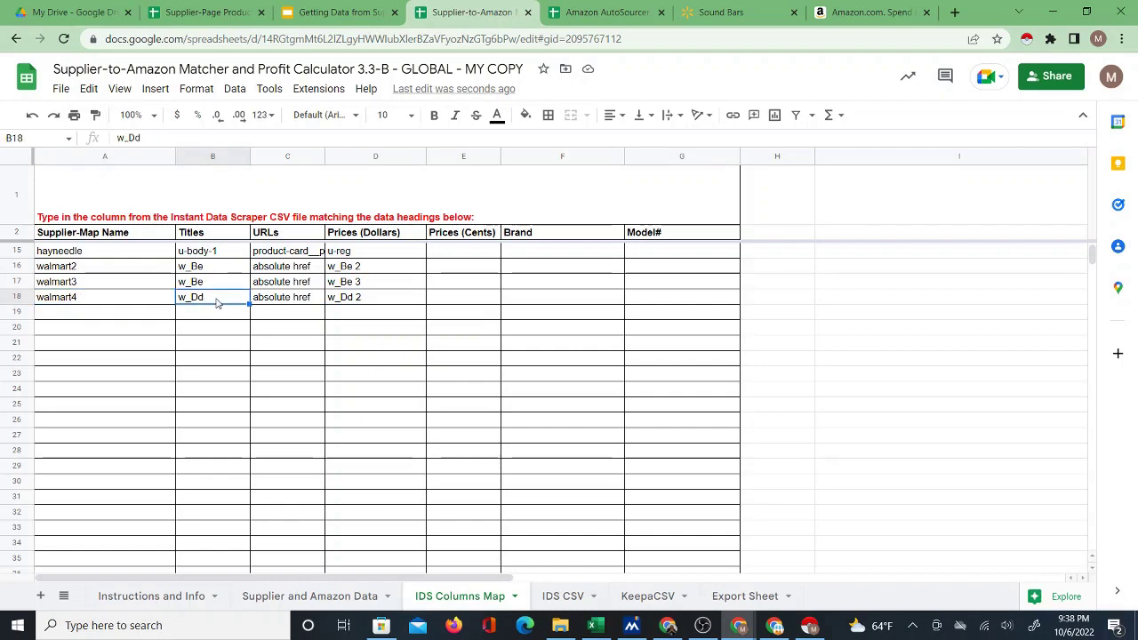
{"action": "left_click", "coordinate": [265, 302]}
{"action": "left_click", "coordinate": [359, 302]}
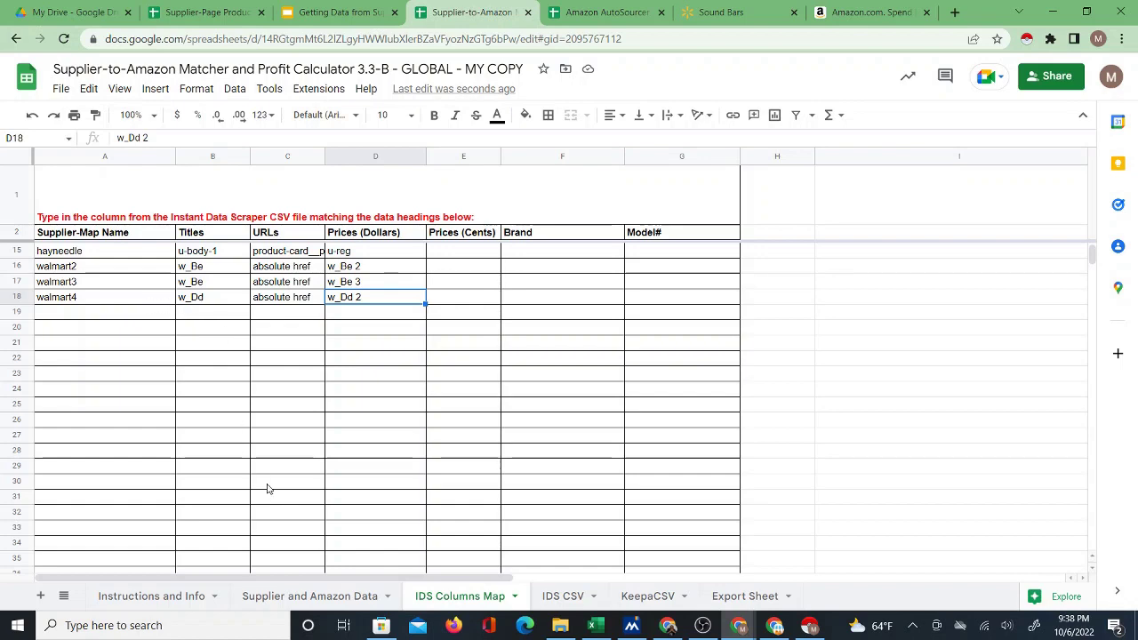
{"action": "left_click", "coordinate": [558, 596]}
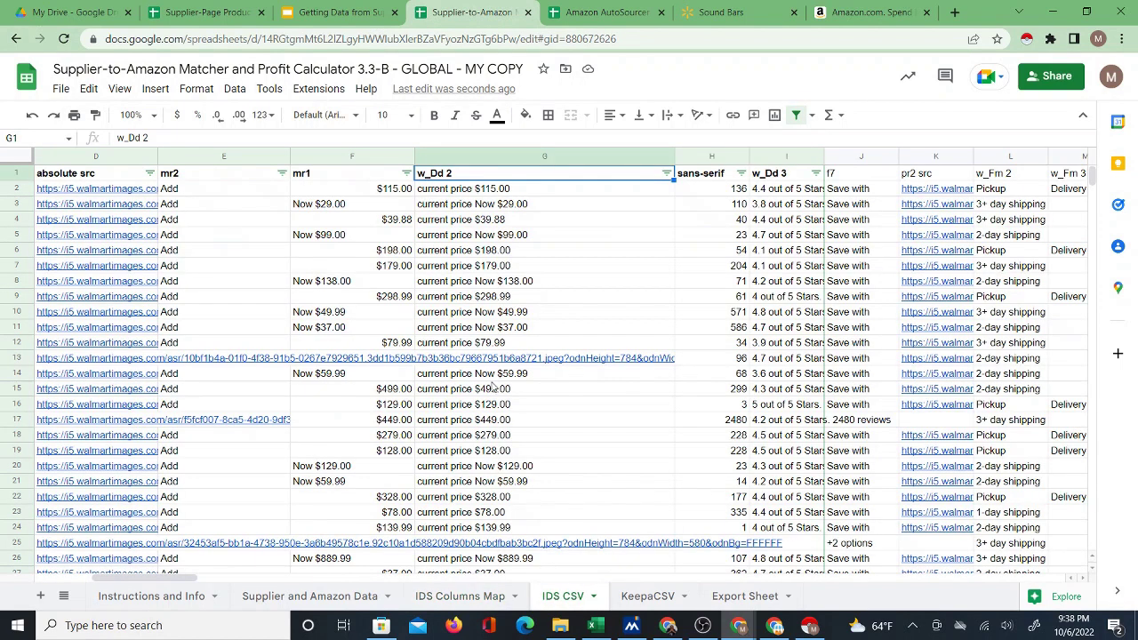
On Supplier and Amazon Data, zoom the page out and pick walmart4 in the B3 supplier map dropdown.
{"action": "left_click", "coordinate": [317, 597]}
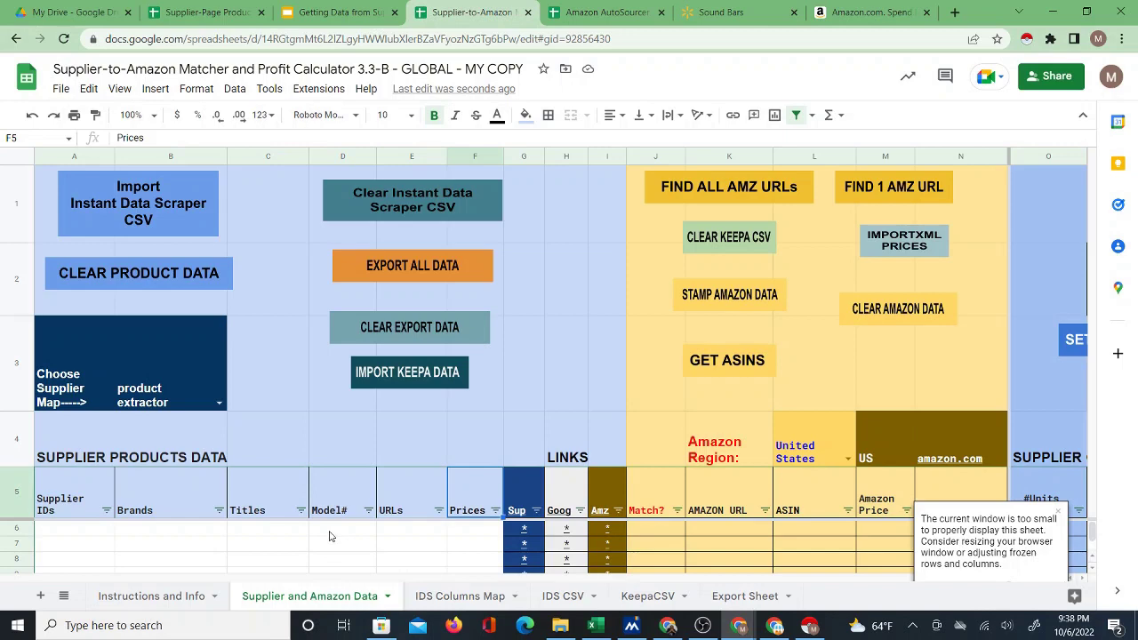
{"action": "key", "text": "ctrl+minus"}
{"action": "key", "text": "ctrl+minus"}
{"action": "left_click", "coordinate": [329, 537]}
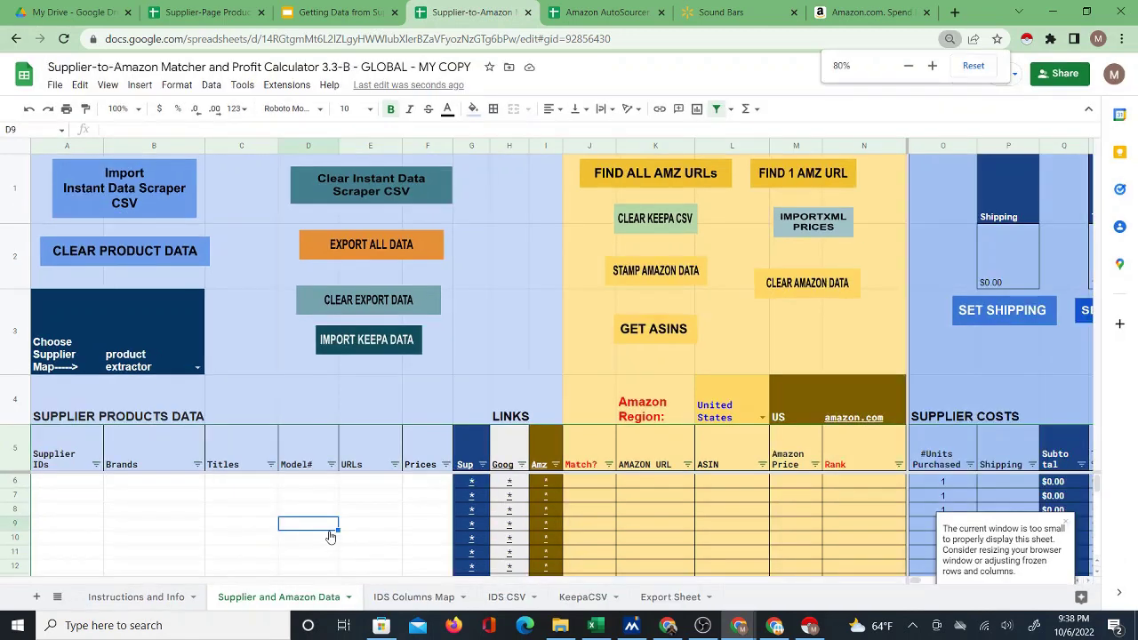
{"action": "key", "text": "ctrl+minus"}
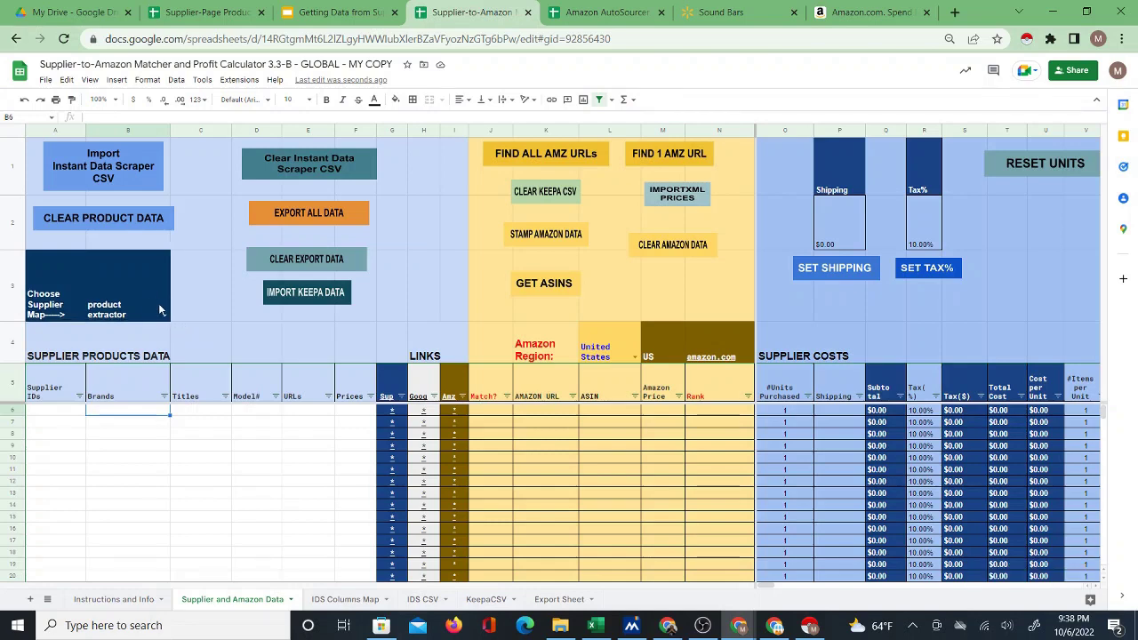
{"action": "left_click", "coordinate": [163, 315]}
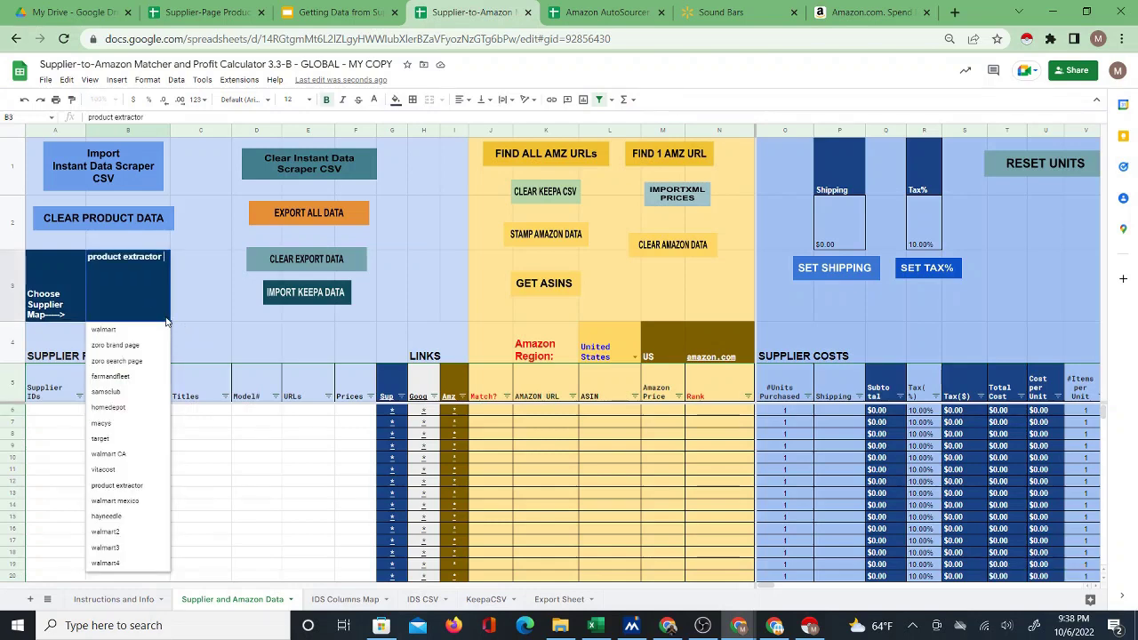
{"action": "left_click", "coordinate": [105, 562]}
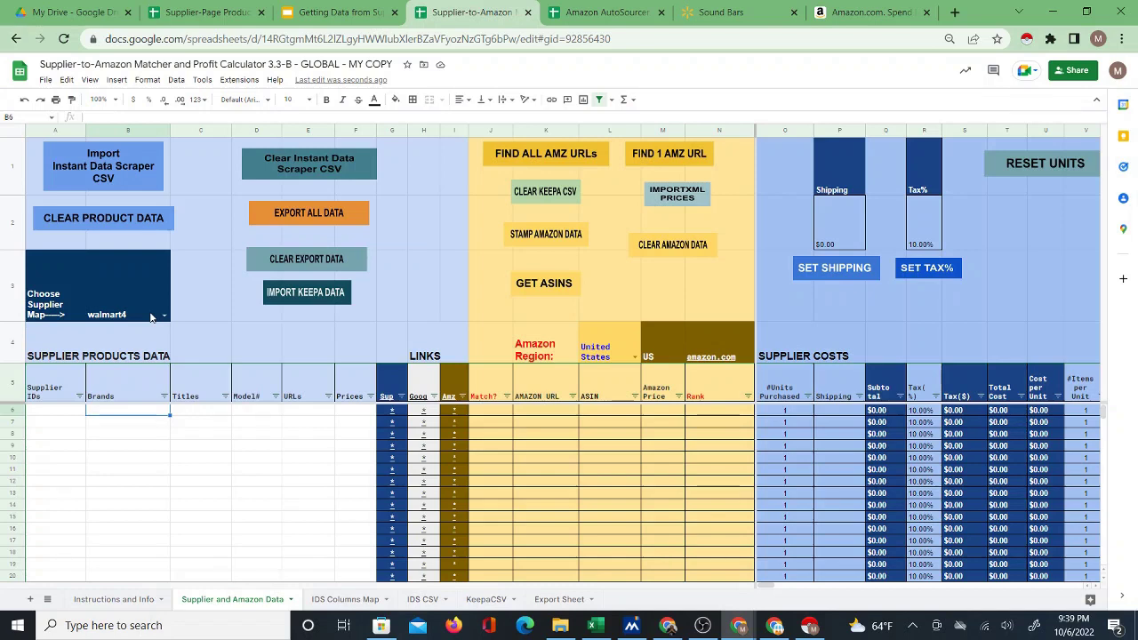
Import the Instant Data Scraper CSV, review the Walmart sound bar rows, then clear the product data.
{"action": "left_click", "coordinate": [104, 174]}
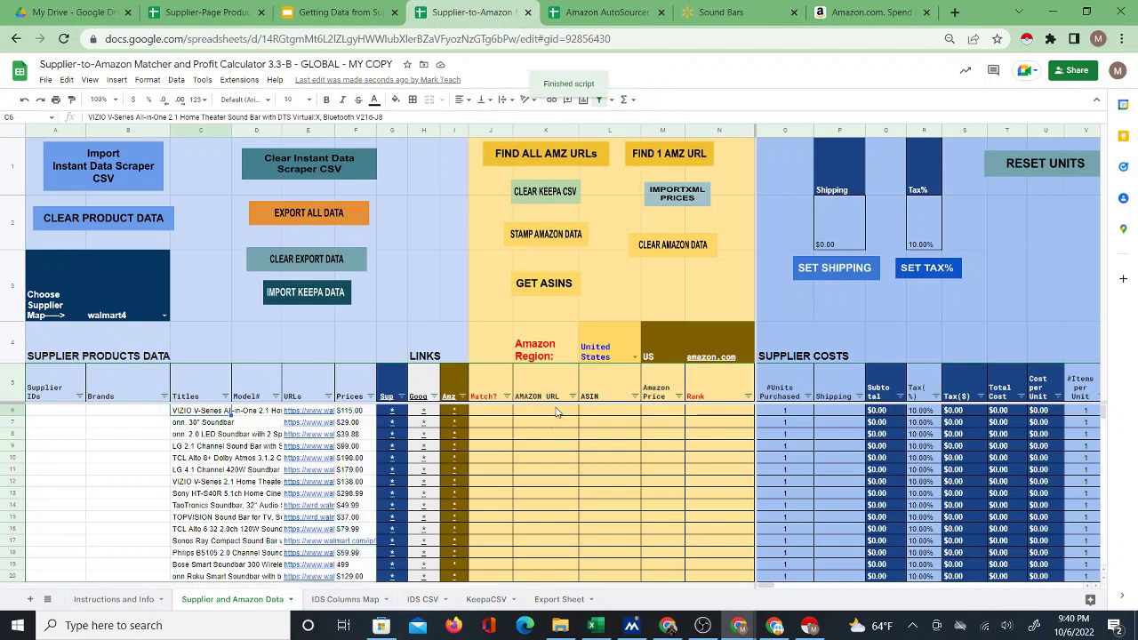
{"action": "left_click", "coordinate": [501, 414]}
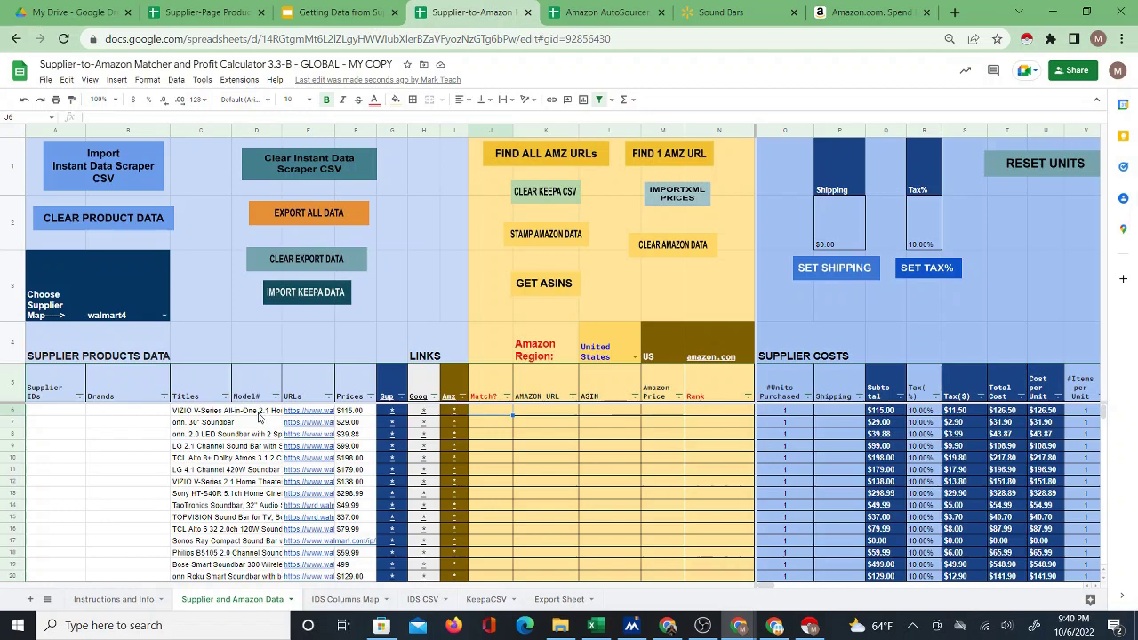
{"action": "left_click", "coordinate": [156, 414]}
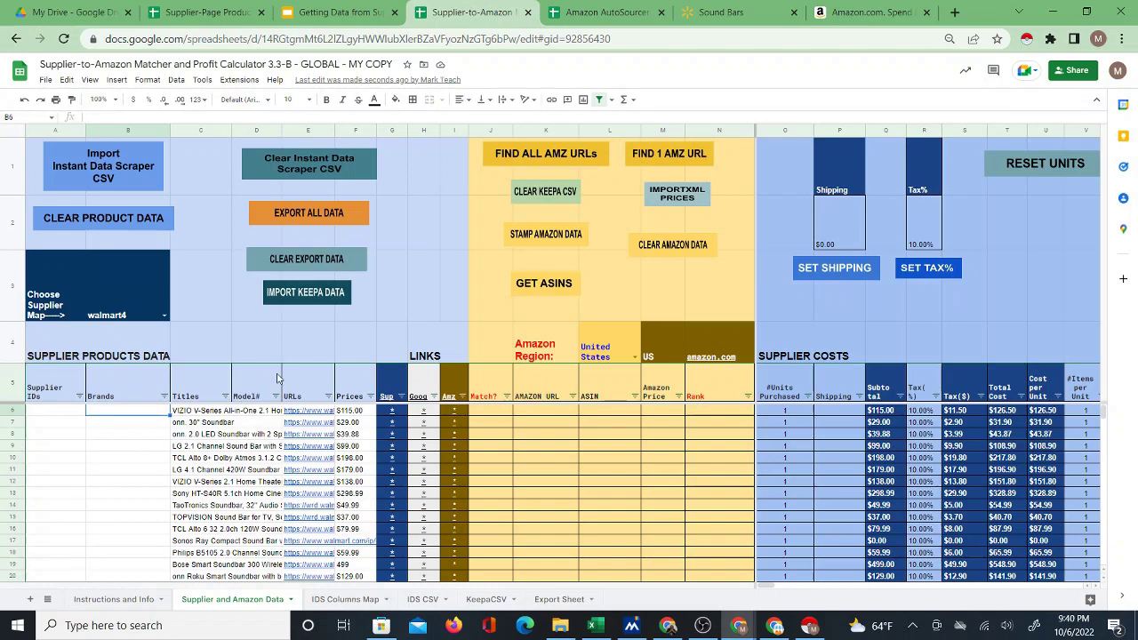
{"action": "left_click", "coordinate": [117, 219]}
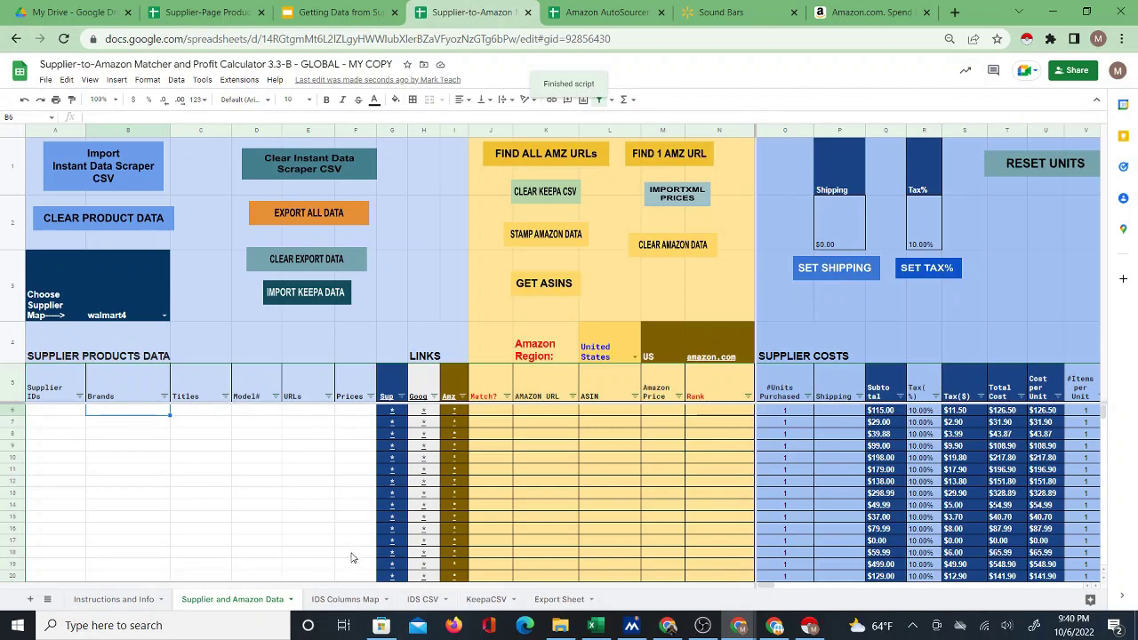
{"action": "left_click", "coordinate": [345, 599]}
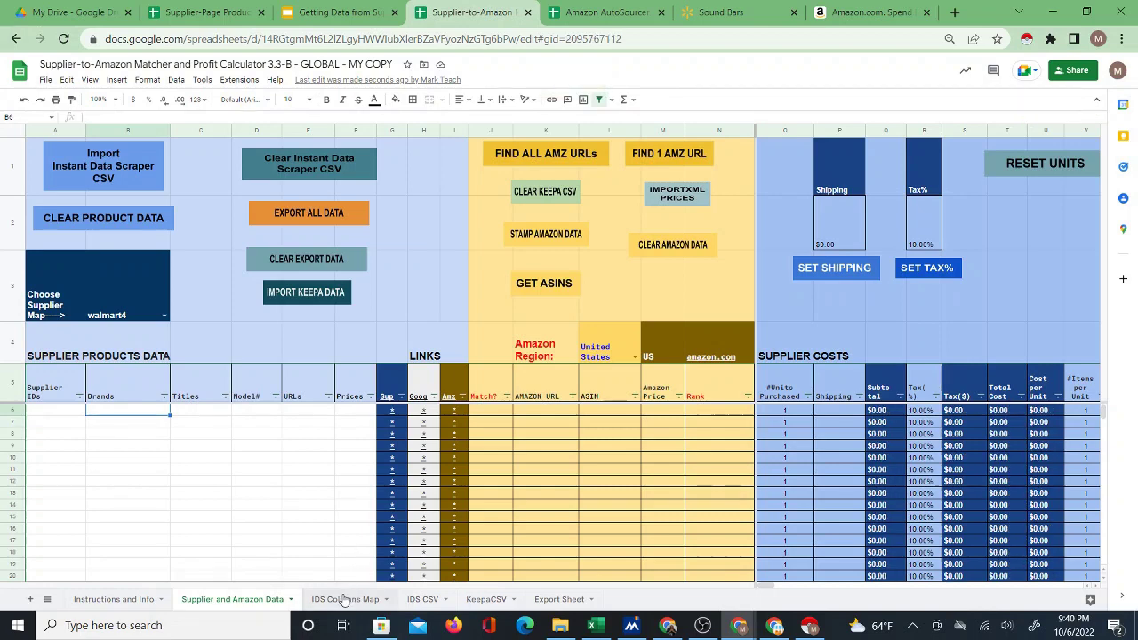
On IDS CSV, widen column B so the full product titles show.
{"action": "scroll", "coordinate": [304, 322], "scroll_direction": "up", "scroll_amount": 3}
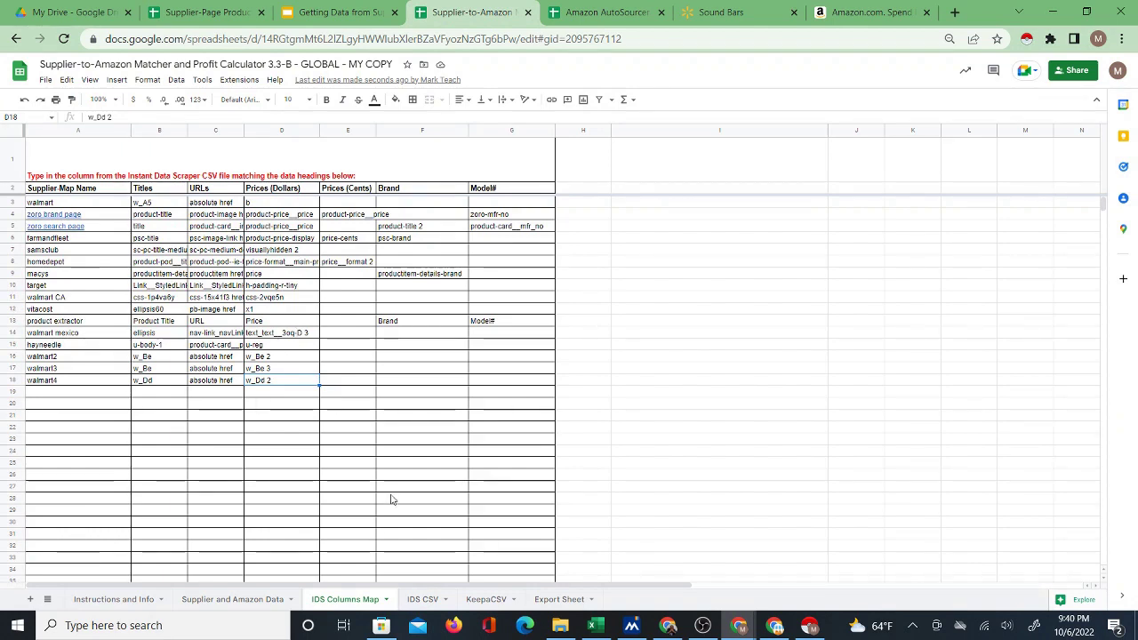
{"action": "left_click", "coordinate": [416, 599]}
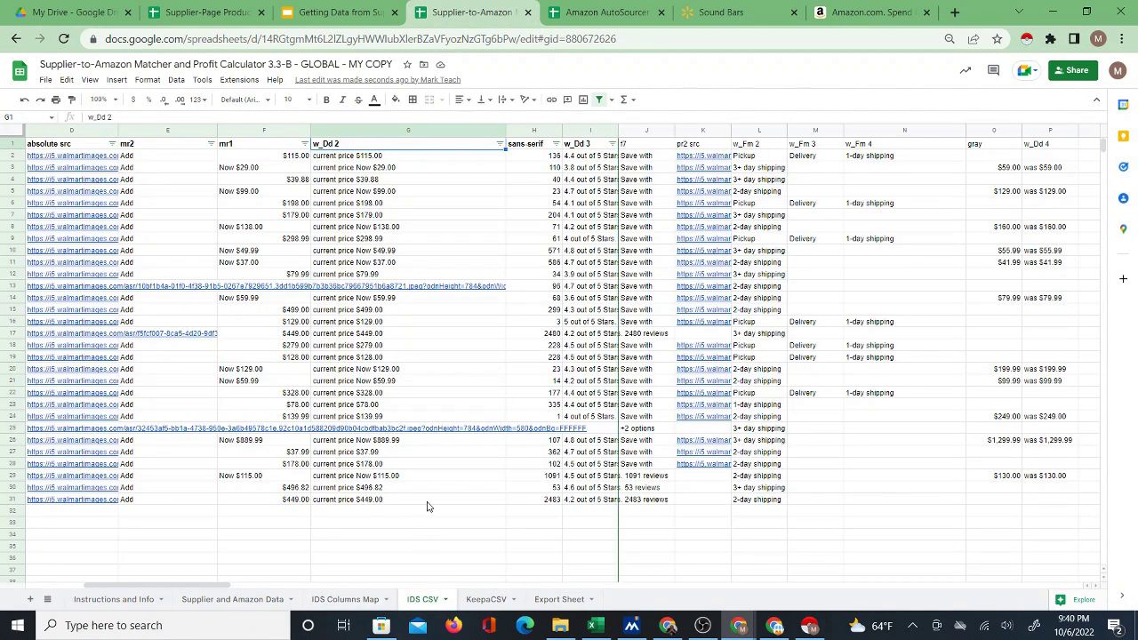
{"action": "left_click_drag", "start_coordinate": [238, 582], "coordinate": [152, 567]}
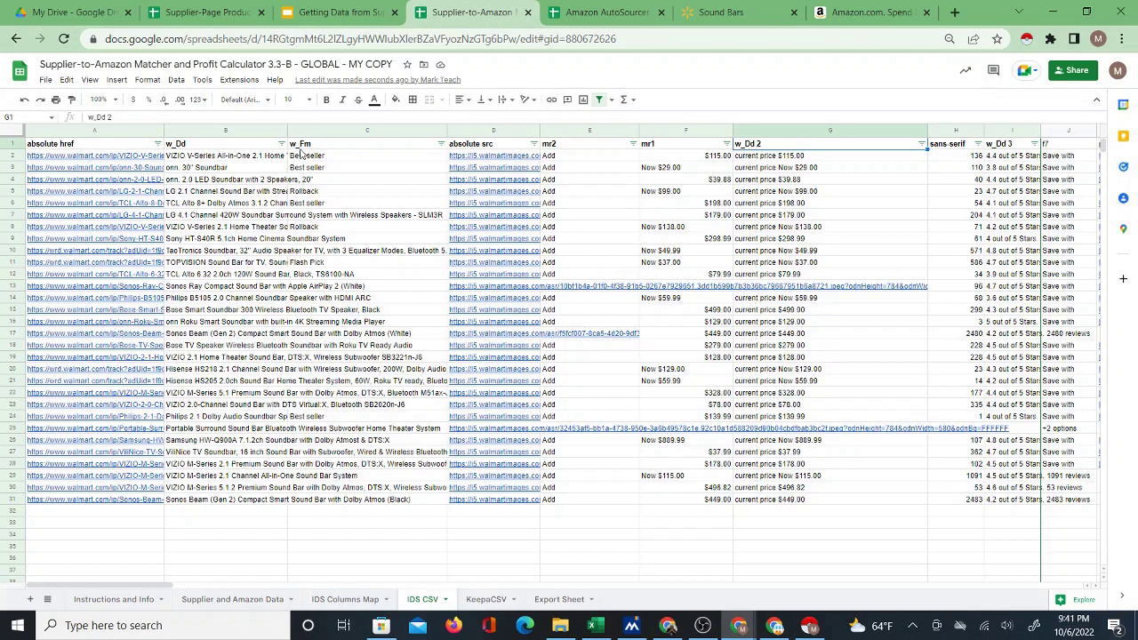
{"action": "left_click_drag", "start_coordinate": [287, 130], "coordinate": [365, 141]}
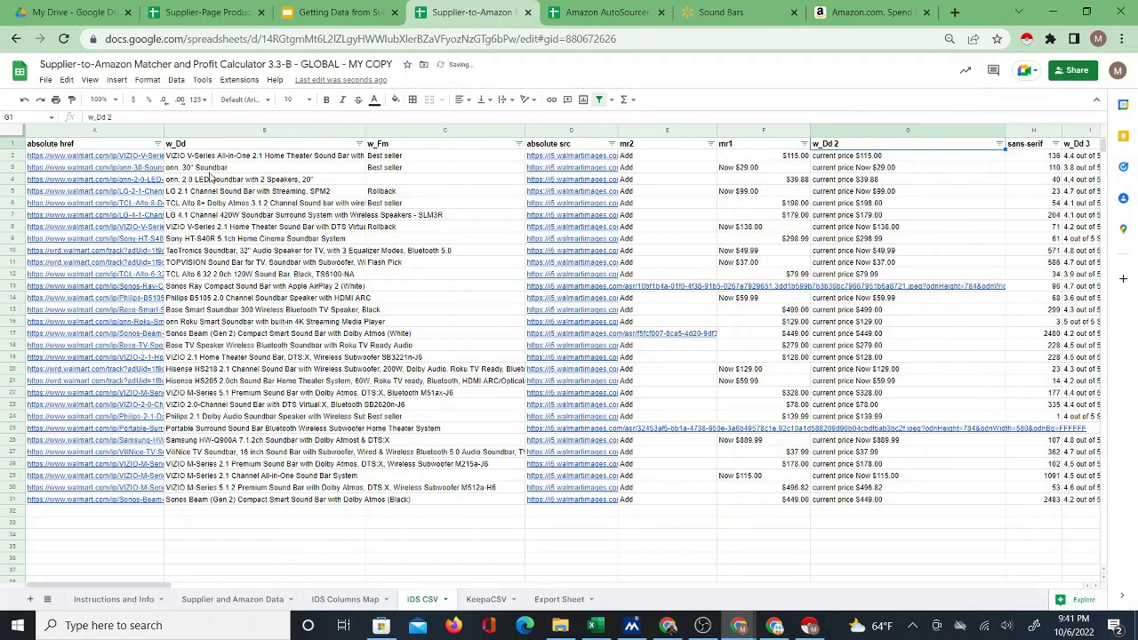
{"action": "left_click", "coordinate": [721, 13]}
{"action": "left_click", "coordinate": [470, 11]}
{"action": "left_click", "coordinate": [257, 157]}
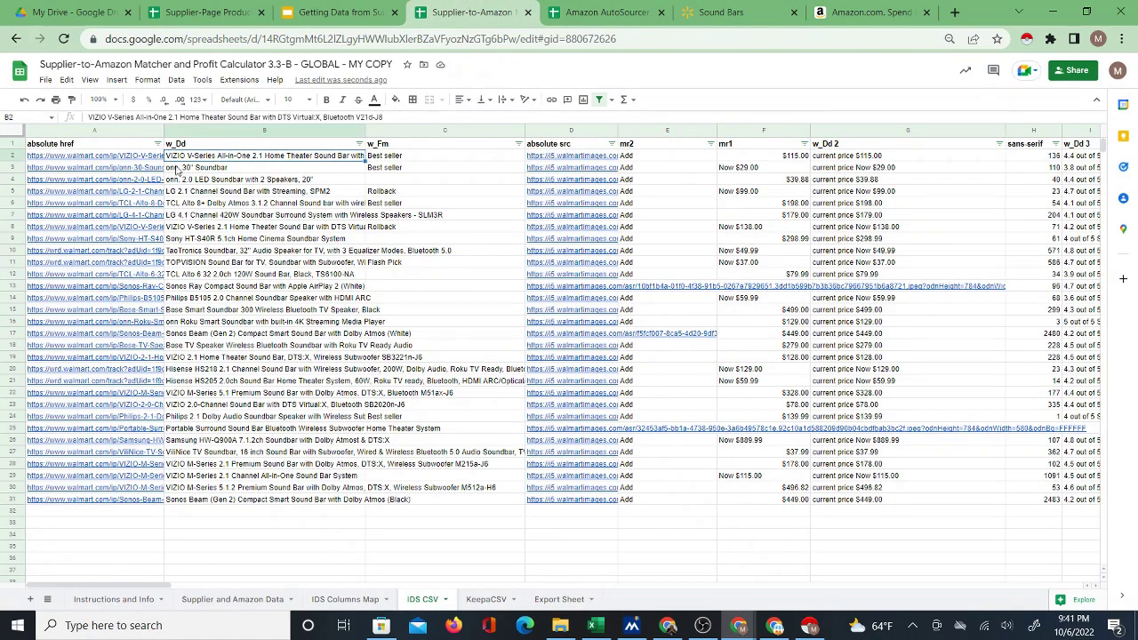
Copy the 30 Walmart product URLs in A2:A31.
{"action": "left_click", "coordinate": [100, 158]}
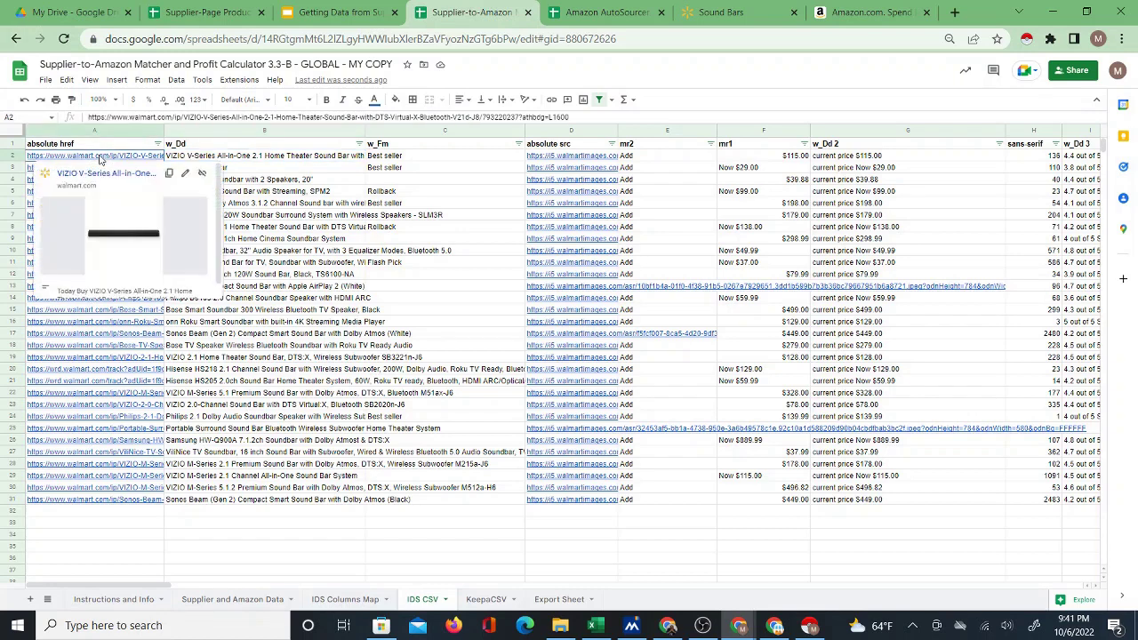
{"action": "left_click_drag", "start_coordinate": [101, 158], "coordinate": [105, 504]}
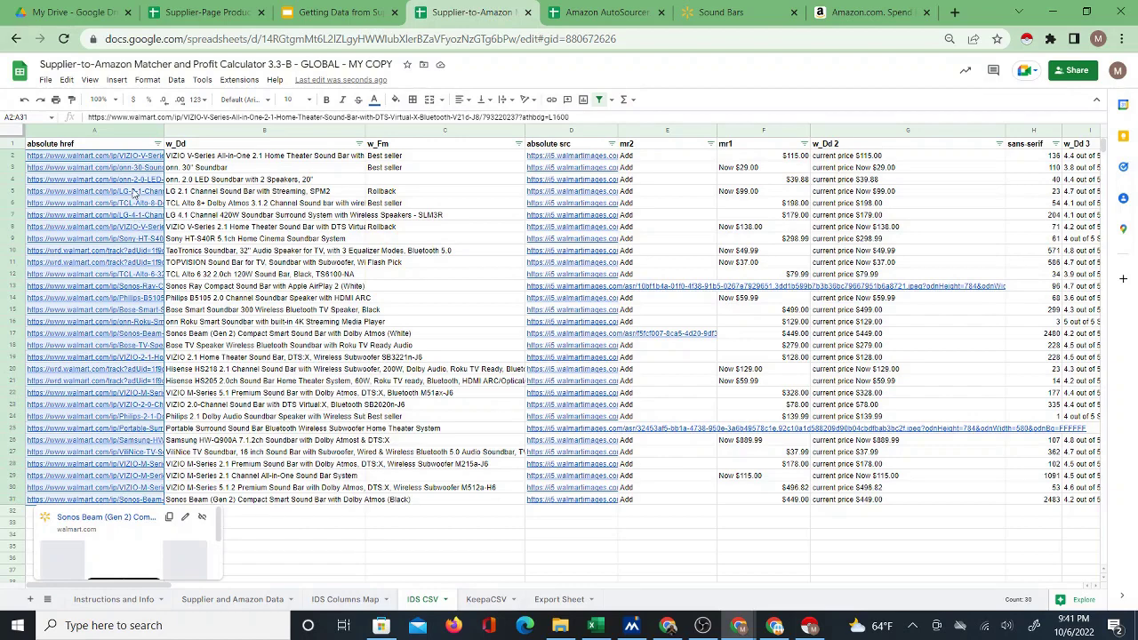
{"action": "right_click", "coordinate": [136, 195]}
{"action": "left_click", "coordinate": [163, 218]}
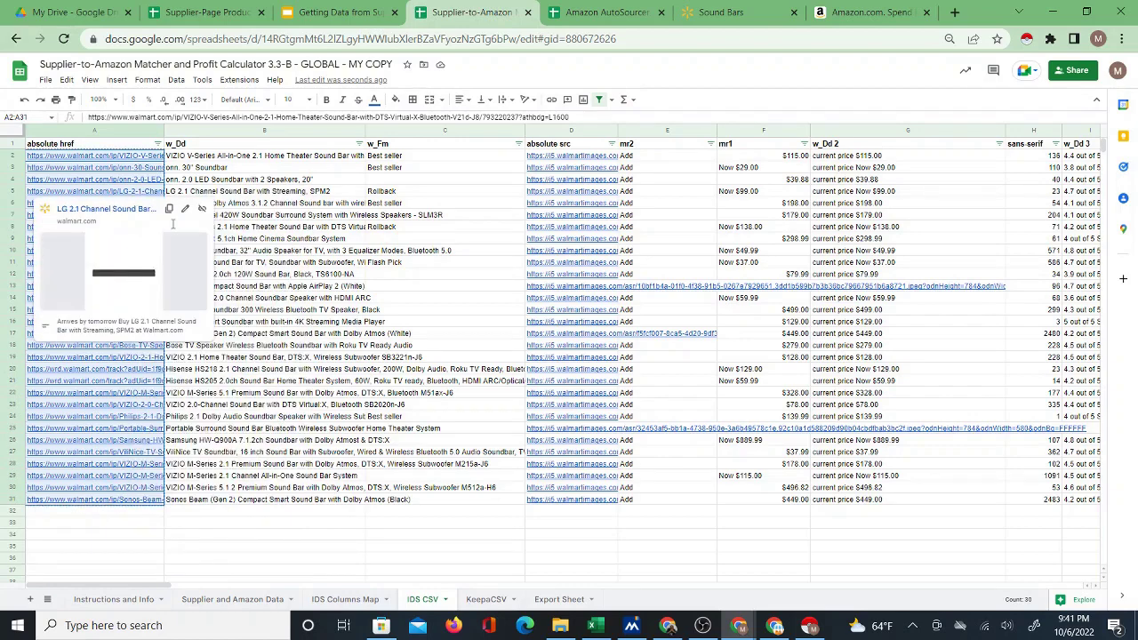
{"action": "left_click", "coordinate": [233, 600]}
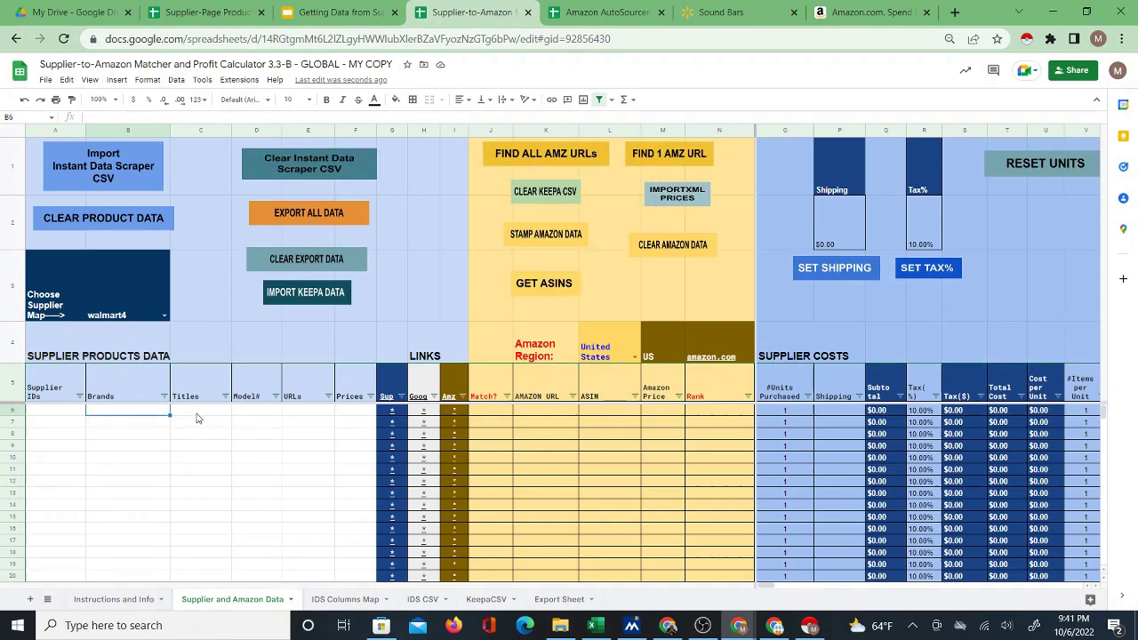
Paste the product URLs as values only starting at E6, then go back to IDS CSV.
{"action": "left_click", "coordinate": [298, 413]}
{"action": "right_click", "coordinate": [298, 412]}
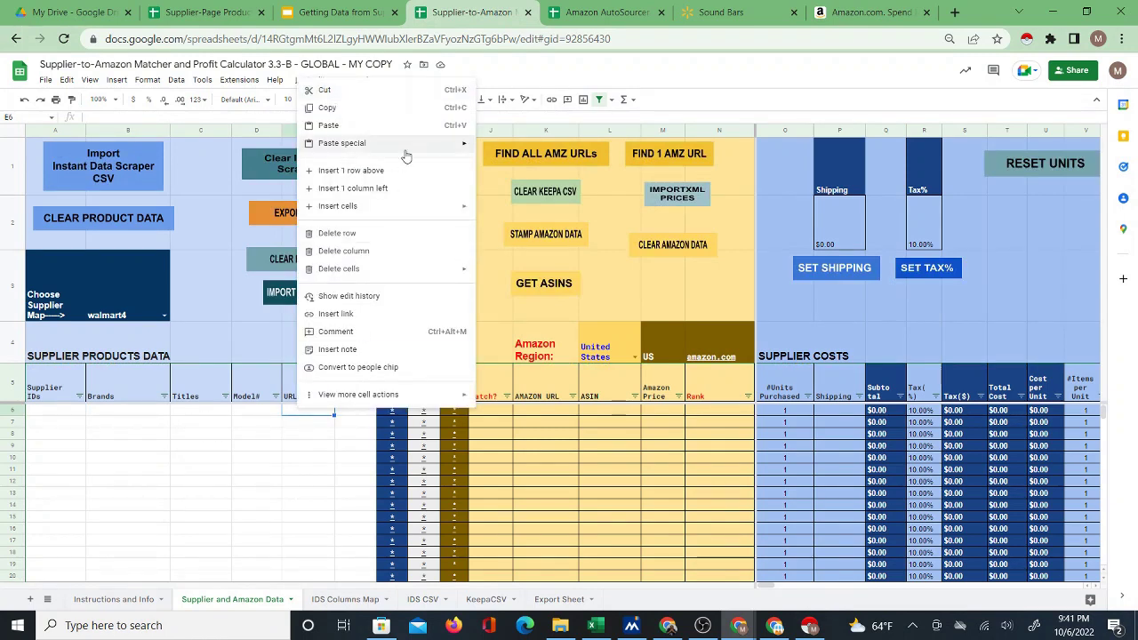
{"action": "mouse_move", "coordinate": [404, 147]}
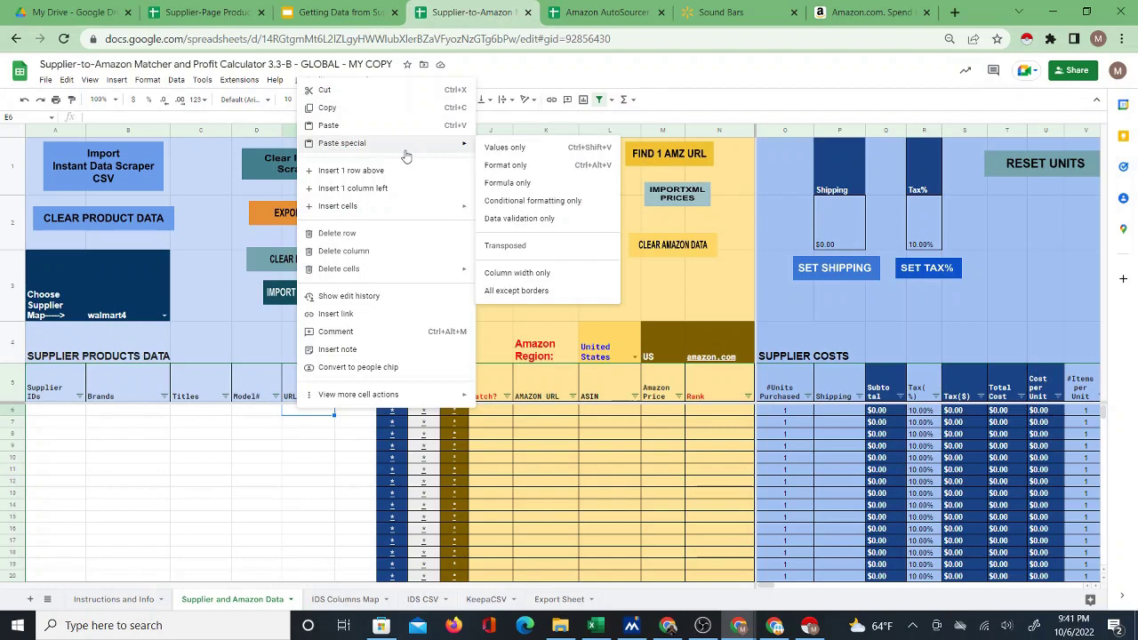
{"action": "left_click", "coordinate": [503, 149]}
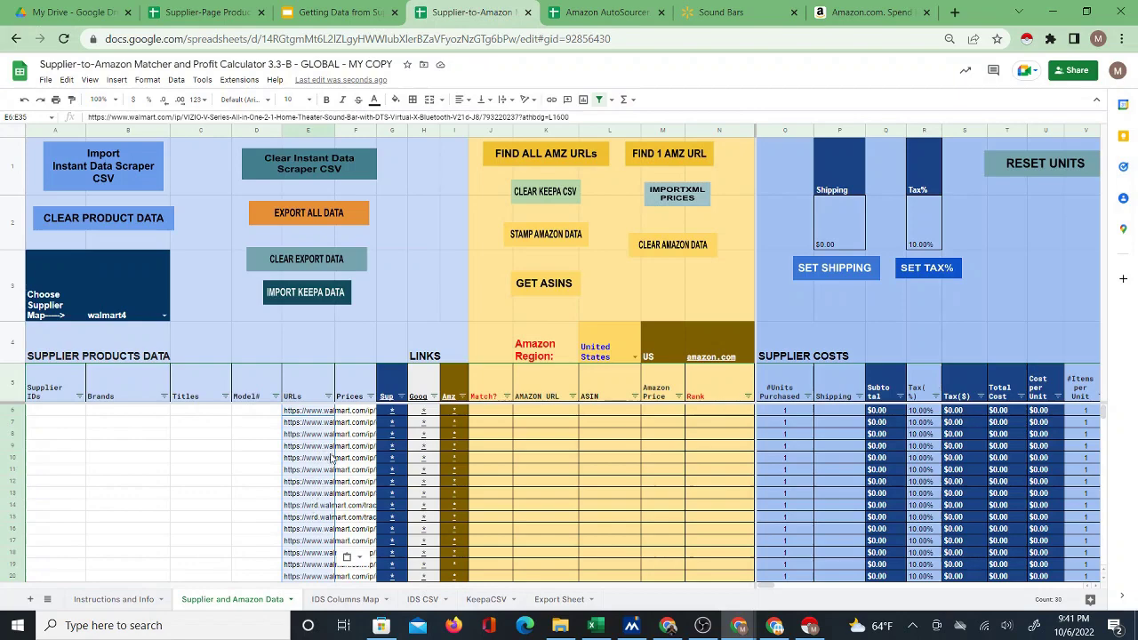
{"action": "left_click", "coordinate": [417, 601]}
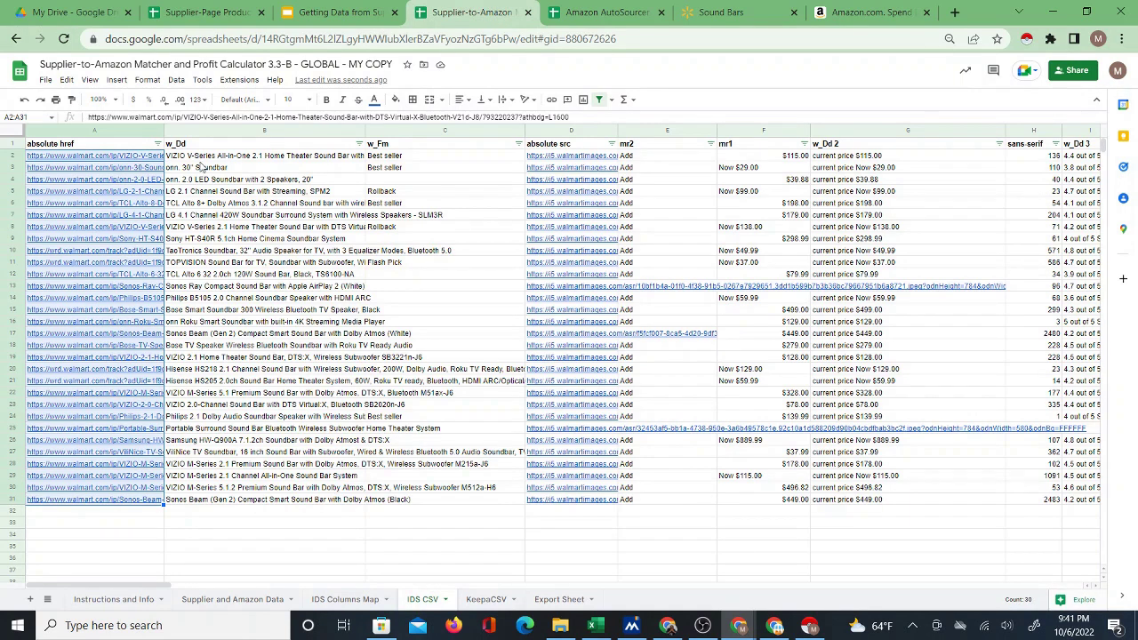
{"action": "left_click", "coordinate": [253, 158]}
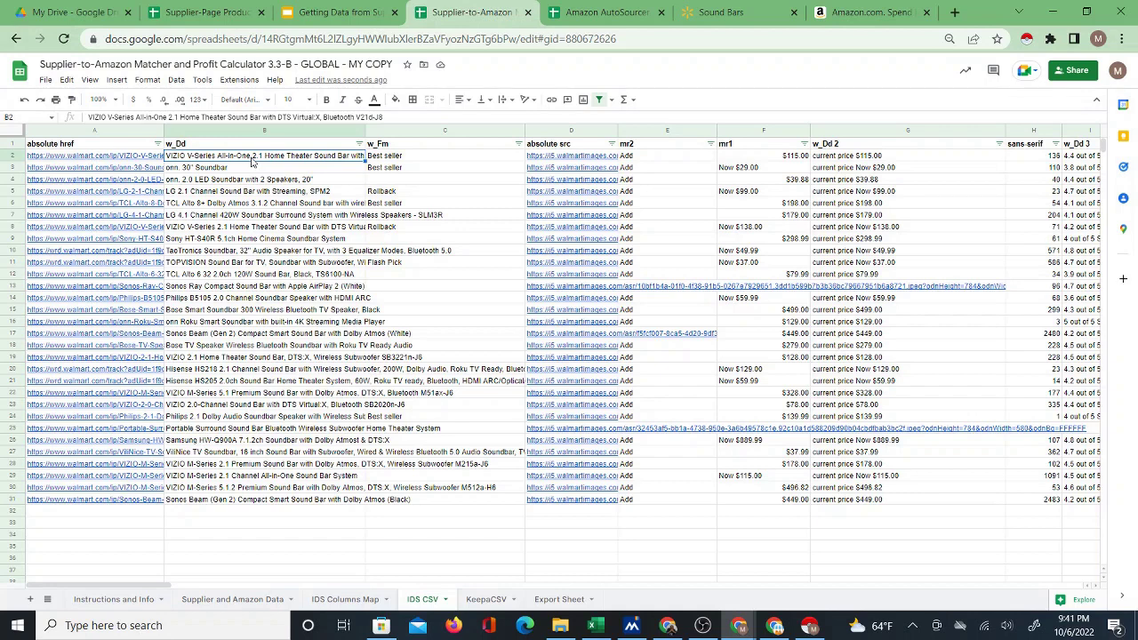
Copy the 30 sound bar titles in B2:B31 on IDS CSV.
{"action": "key", "text": "ctrl+shift+Down"}
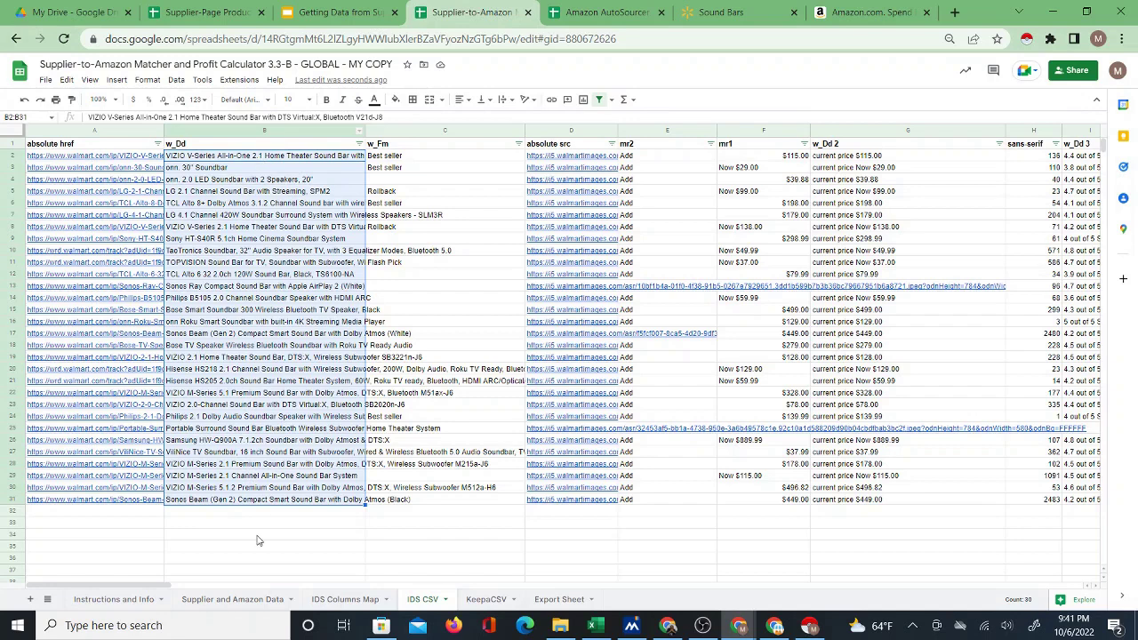
{"action": "left_click", "coordinate": [288, 158]}
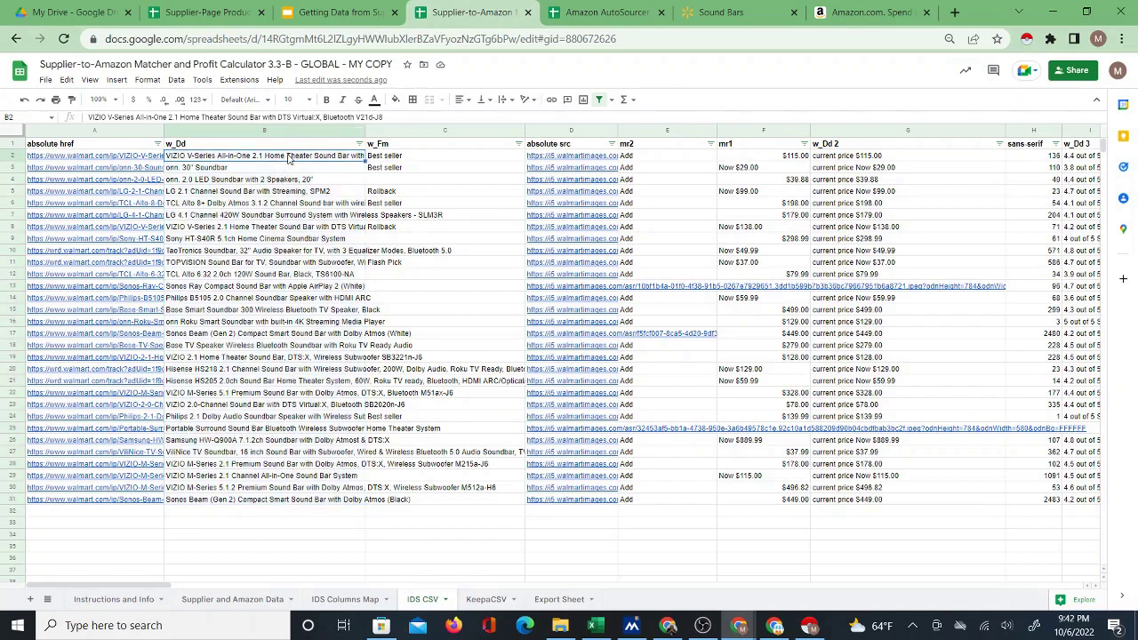
{"action": "key", "text": "ctrl+shift+Down"}
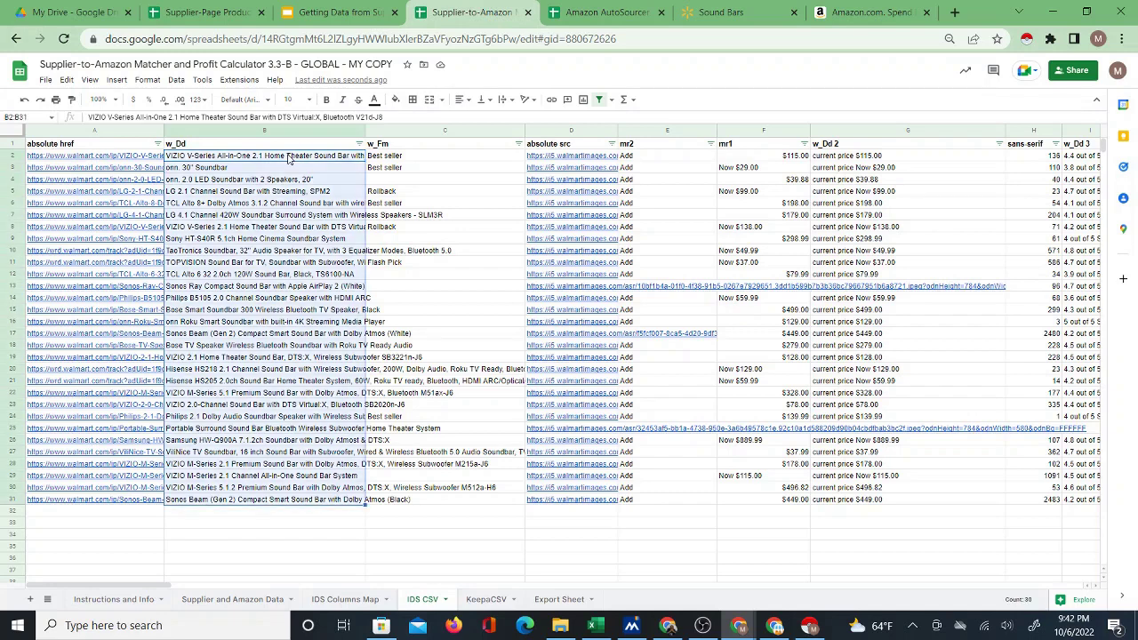
{"action": "right_click", "coordinate": [270, 174]}
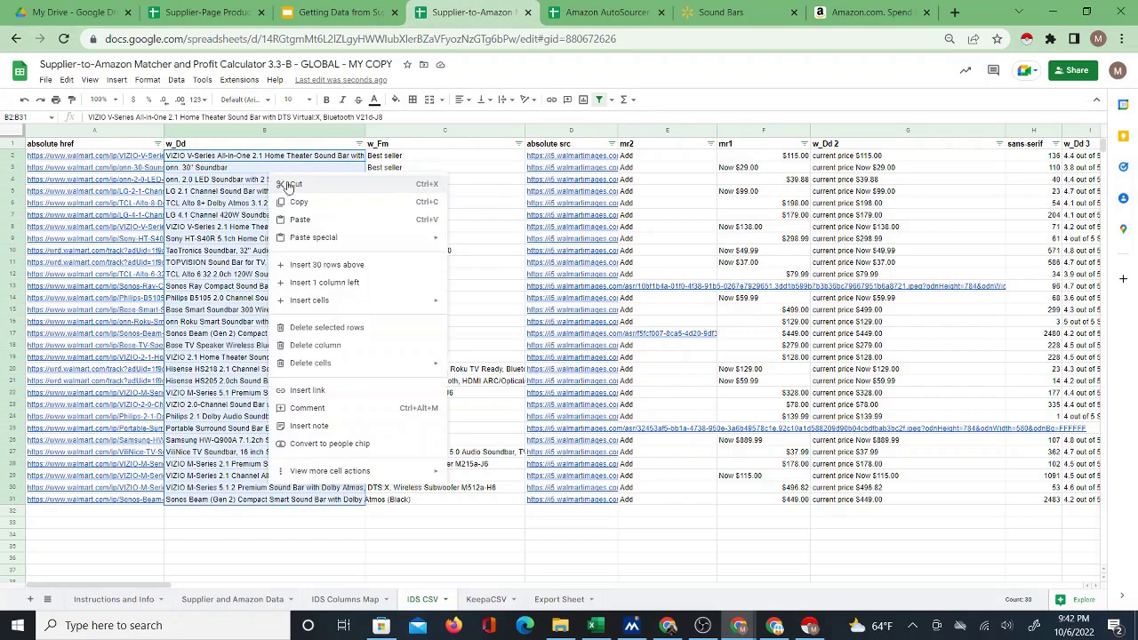
{"action": "left_click", "coordinate": [299, 203]}
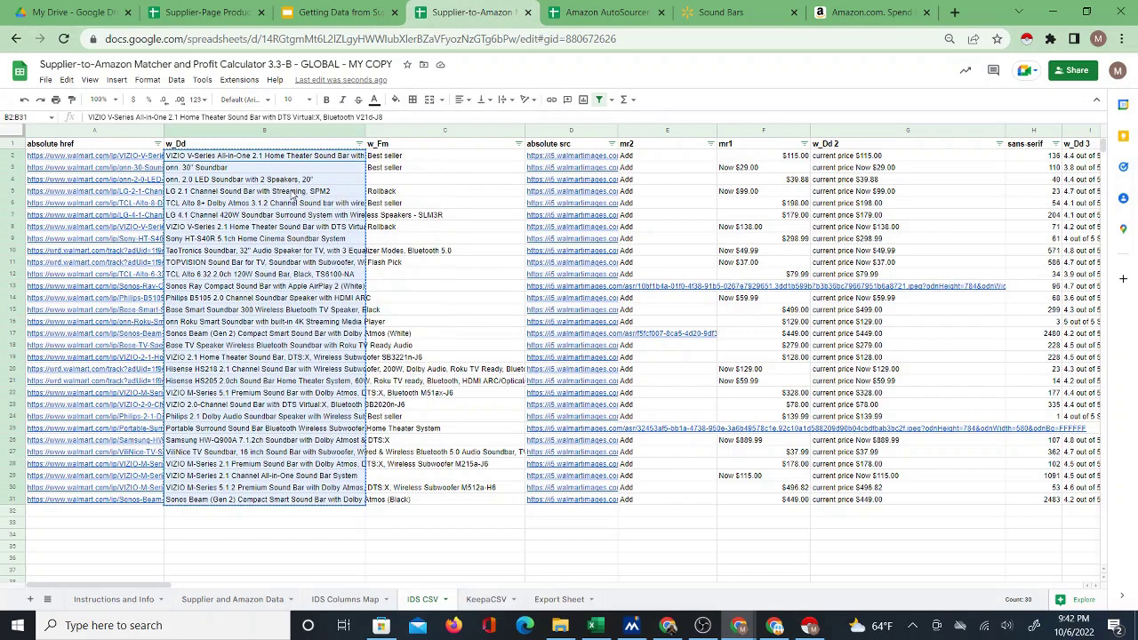
Paste the titles as values only into C6 of Supplier and Amazon Data.
{"action": "left_click", "coordinate": [232, 599]}
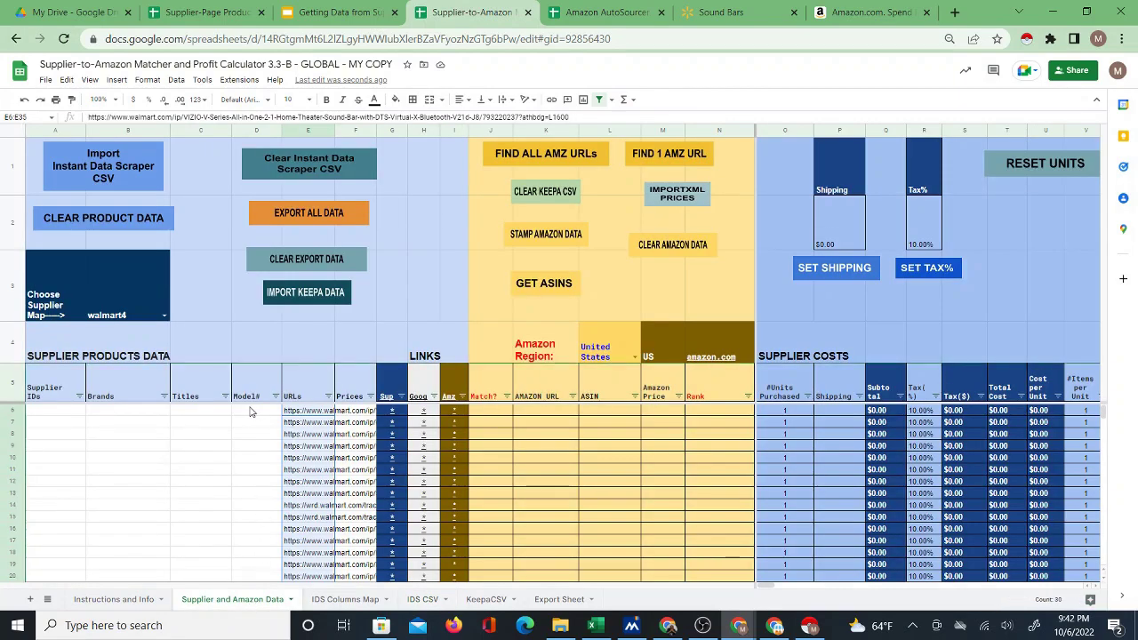
{"action": "right_click", "coordinate": [192, 416]}
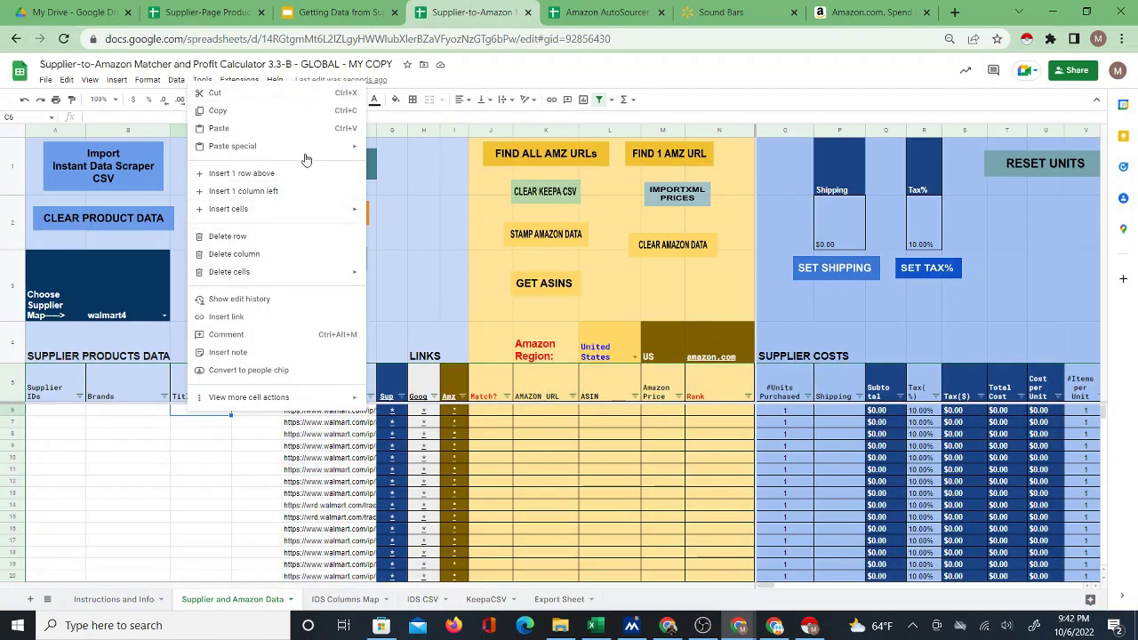
{"action": "mouse_move", "coordinate": [307, 150]}
{"action": "left_click", "coordinate": [397, 153]}
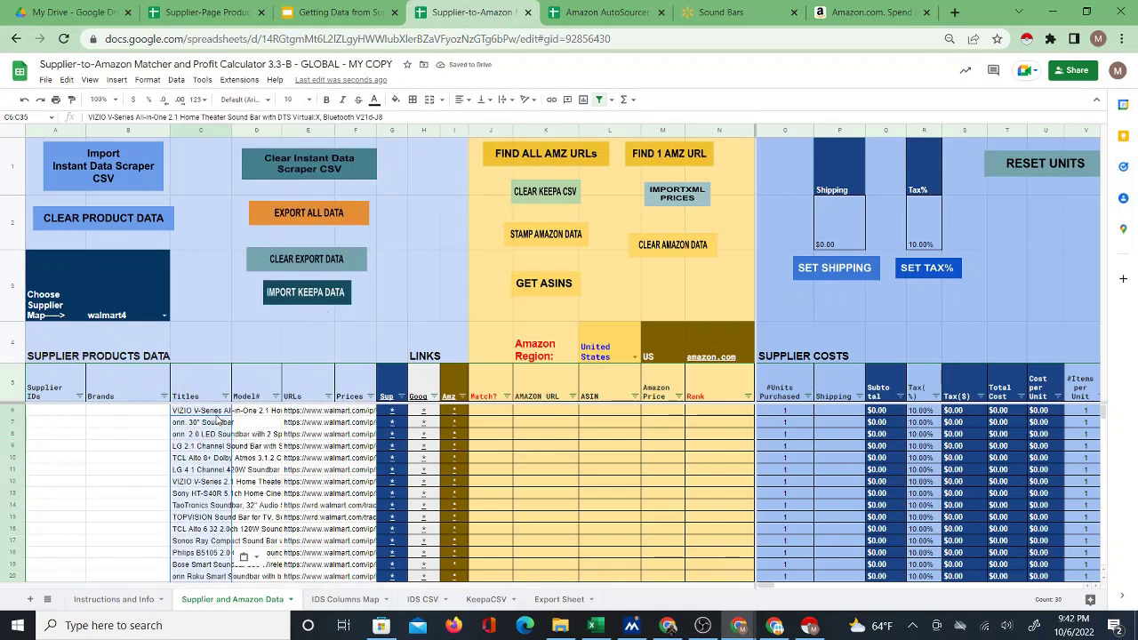
{"action": "left_click", "coordinate": [351, 414]}
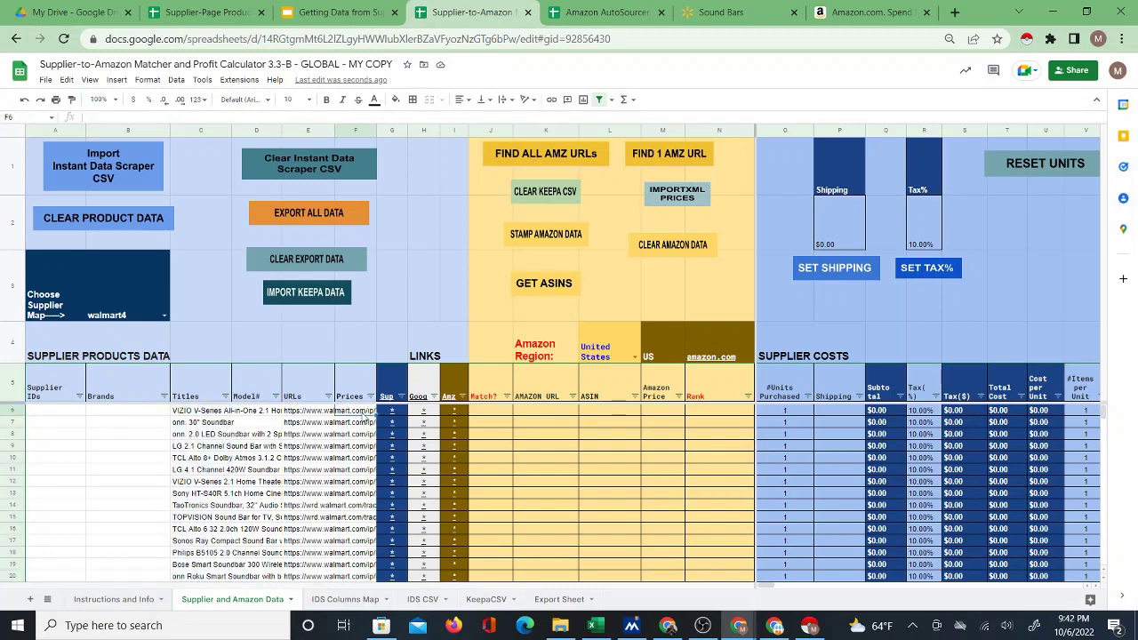
{"action": "left_click", "coordinate": [415, 603]}
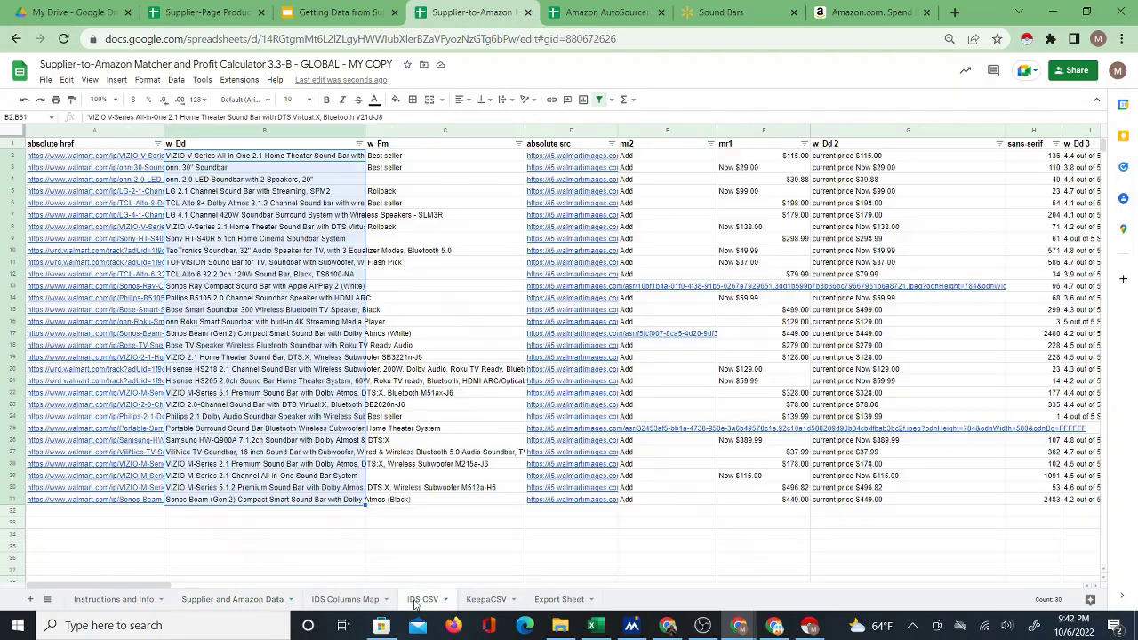
Select the price texts in G2:G31 on IDS CSV.
{"action": "left_click", "coordinate": [860, 157]}
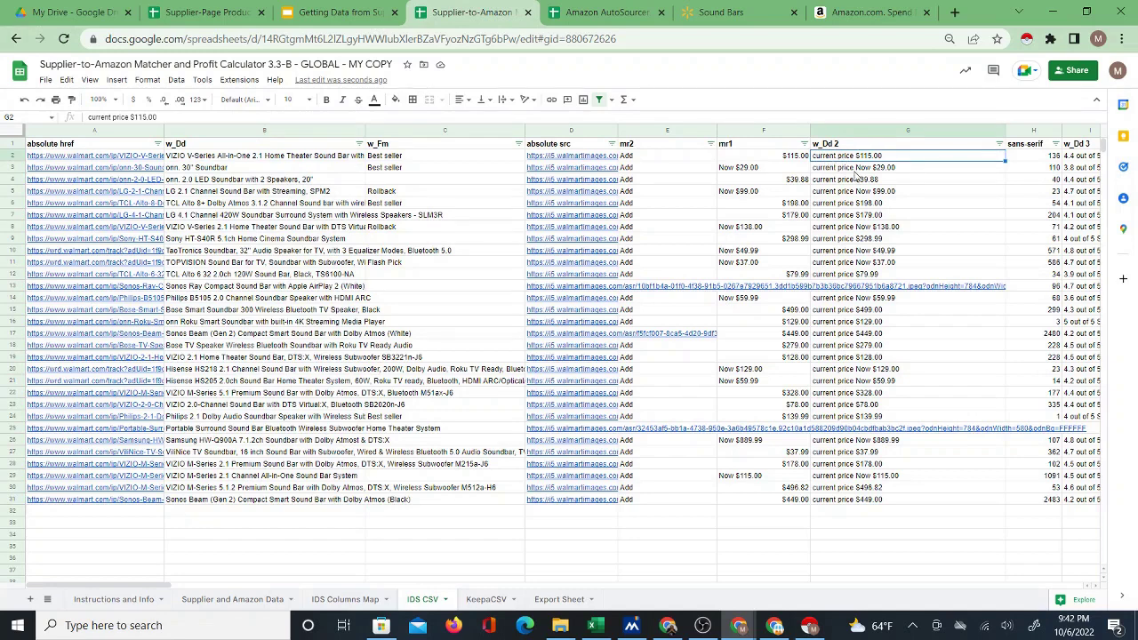
{"action": "left_click_drag", "start_coordinate": [867, 157], "coordinate": [837, 501]}
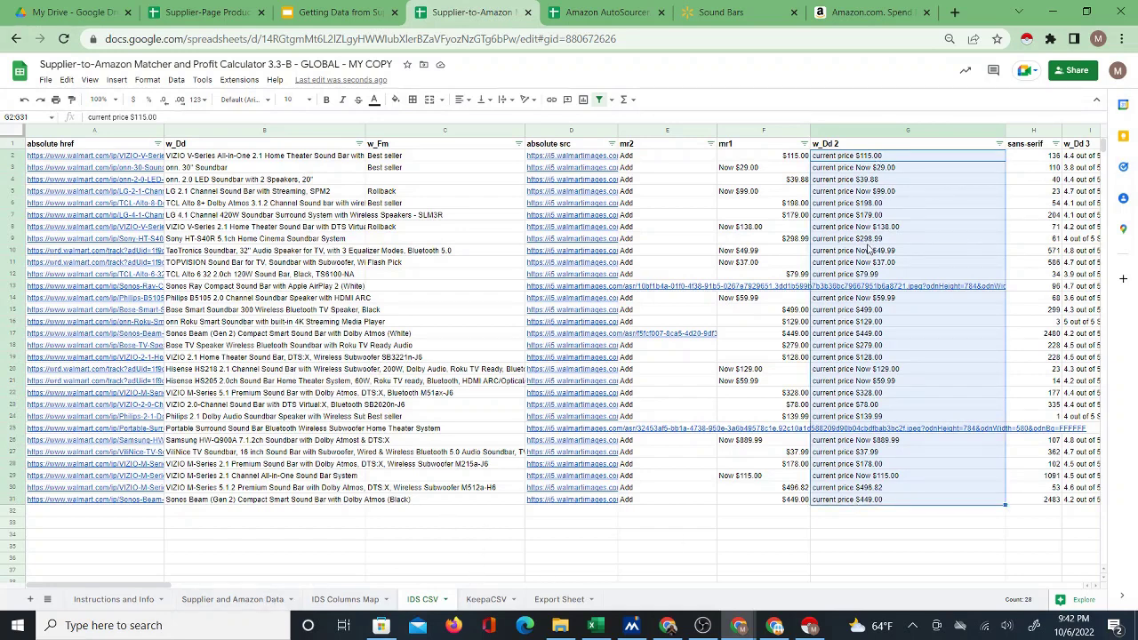
{"action": "left_click", "coordinate": [861, 156]}
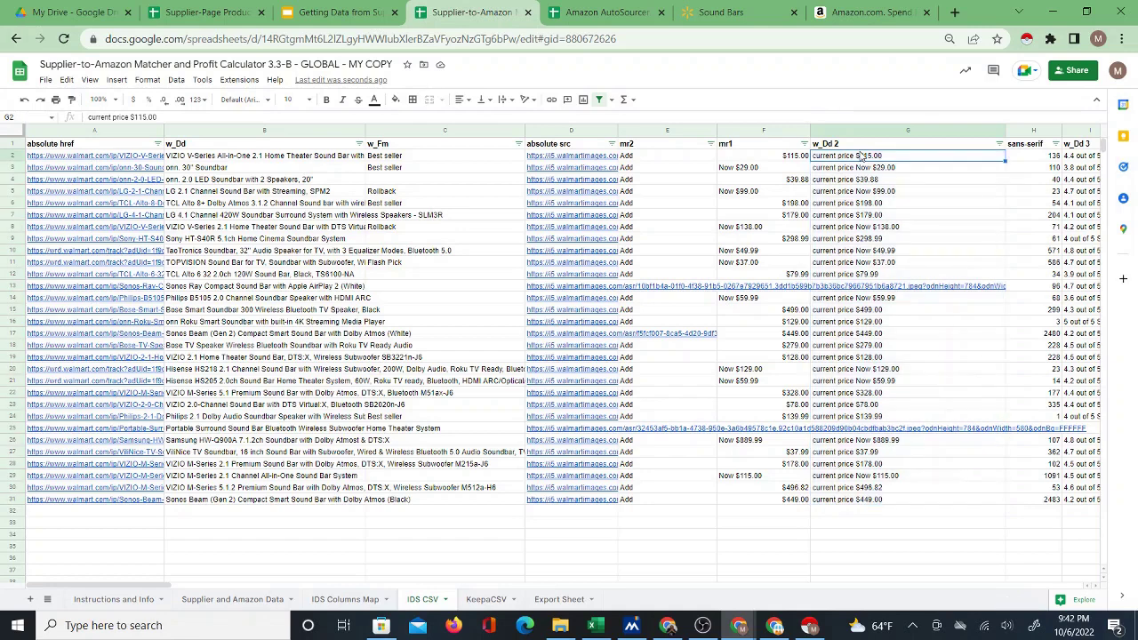
{"action": "key", "text": "shift+Down"}
{"action": "key", "text": "shift+Down"}
{"action": "key", "text": "shift+Down"}
{"action": "key", "text": "shift+Down"}
{"action": "key", "text": "shift+Down"}
{"action": "key", "text": "shift+Down"}
{"action": "key", "text": "shift+Down"}
{"action": "key", "text": "shift+Down"}
{"action": "key", "text": "shift+Down"}
{"action": "key", "text": "shift+Down"}
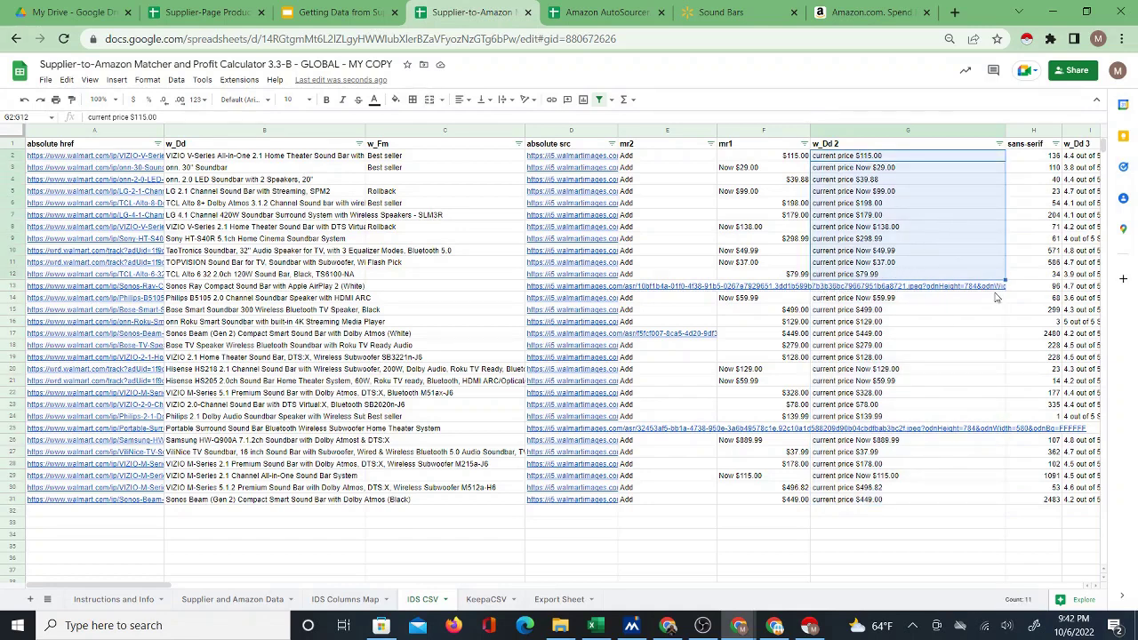
{"action": "left_click", "coordinate": [838, 156]}
{"action": "left_click_drag", "start_coordinate": [850, 468], "coordinate": [845, 496]}
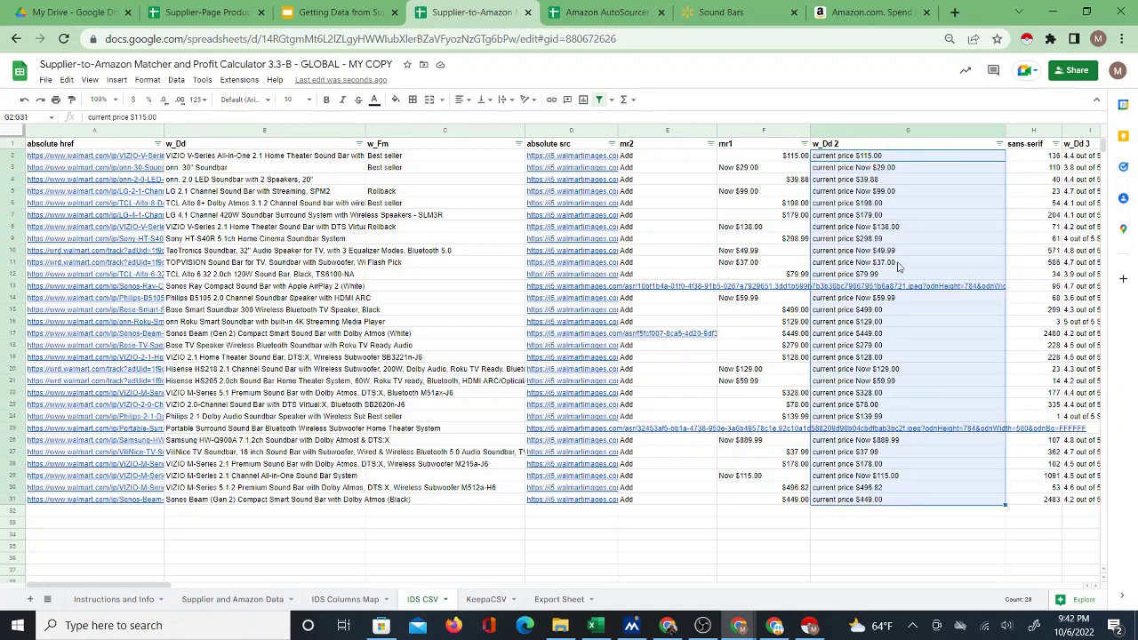
Replace all "current price" in the selected prices with nothing.
{"action": "key", "text": "ctrl+f"}
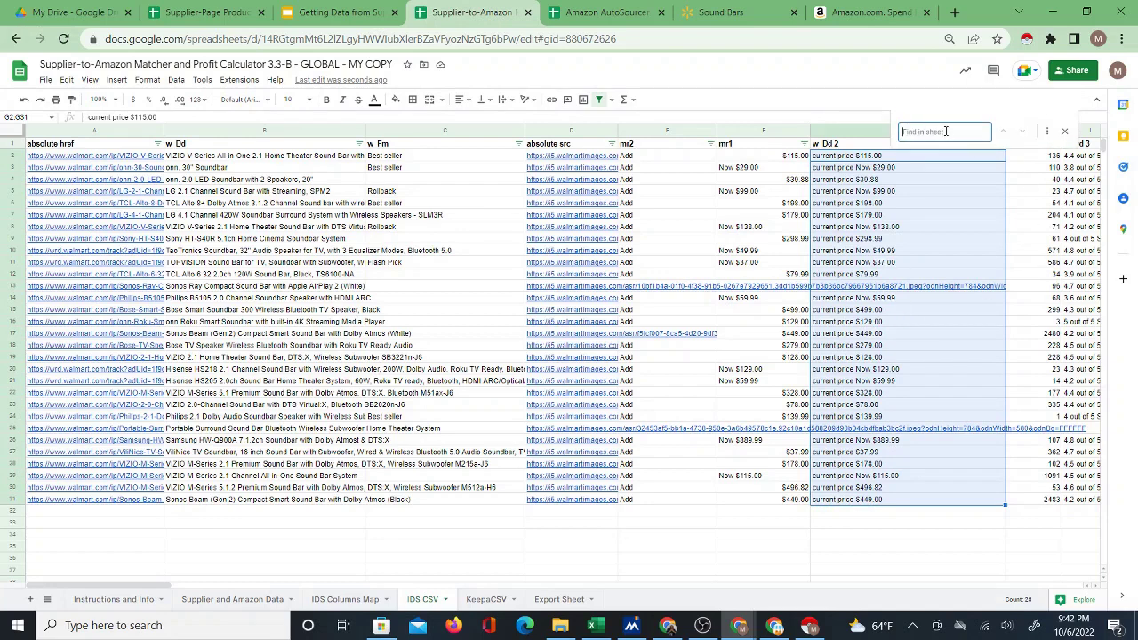
{"action": "left_click", "coordinate": [1047, 130]}
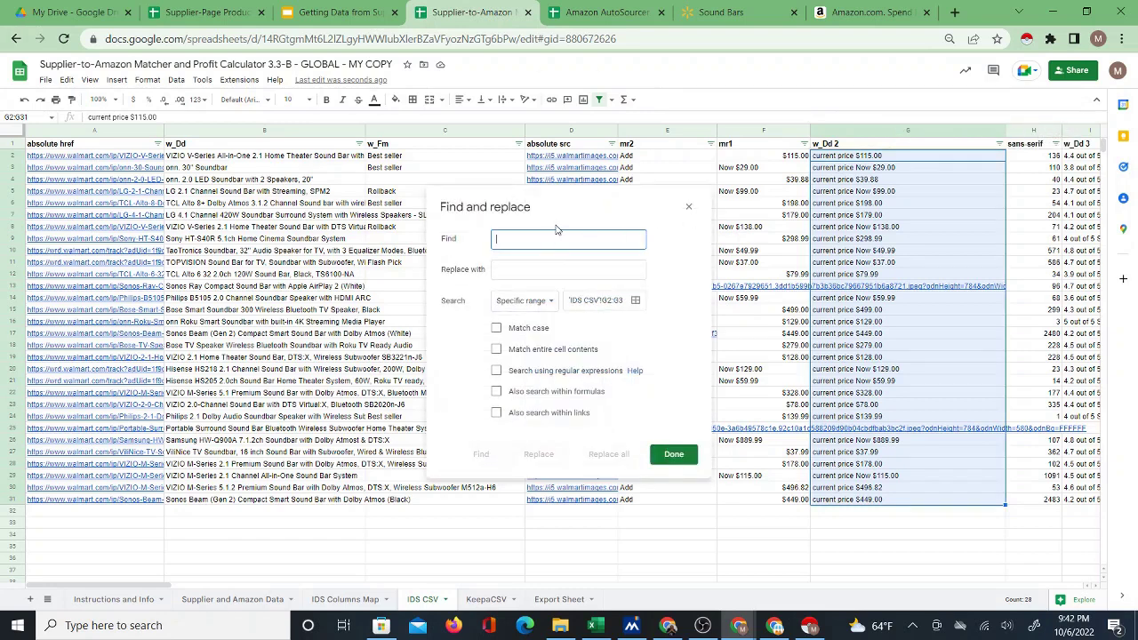
{"action": "type", "text": "current price"}
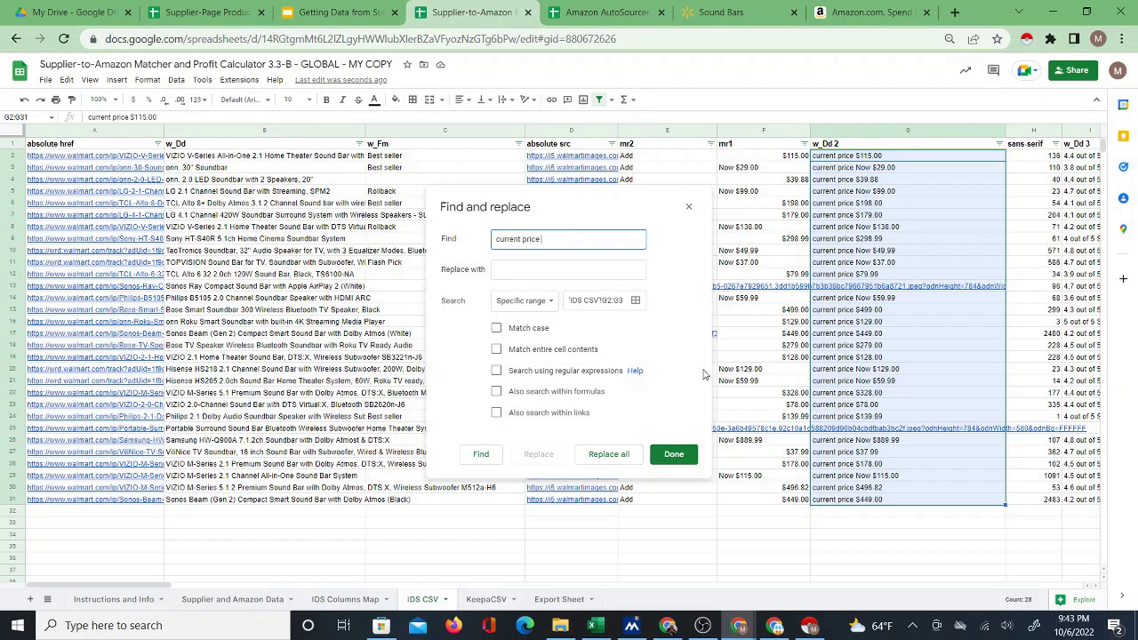
{"action": "left_click", "coordinate": [609, 455]}
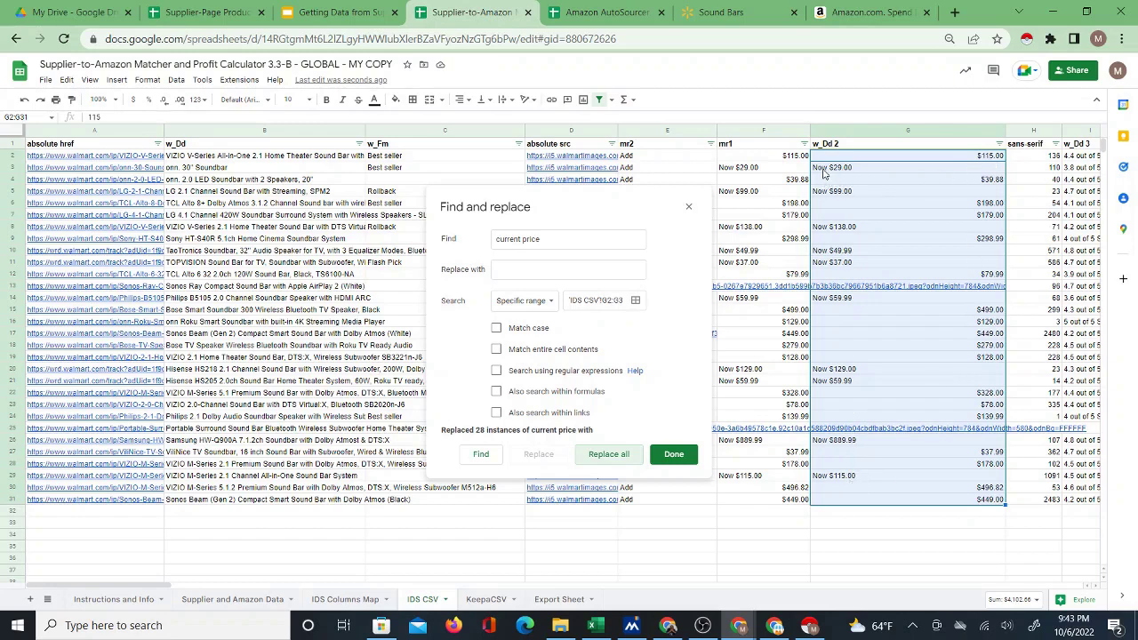
Replace all "Now" in the prices with nothing and close Find and replace.
{"action": "left_click", "coordinate": [553, 239]}
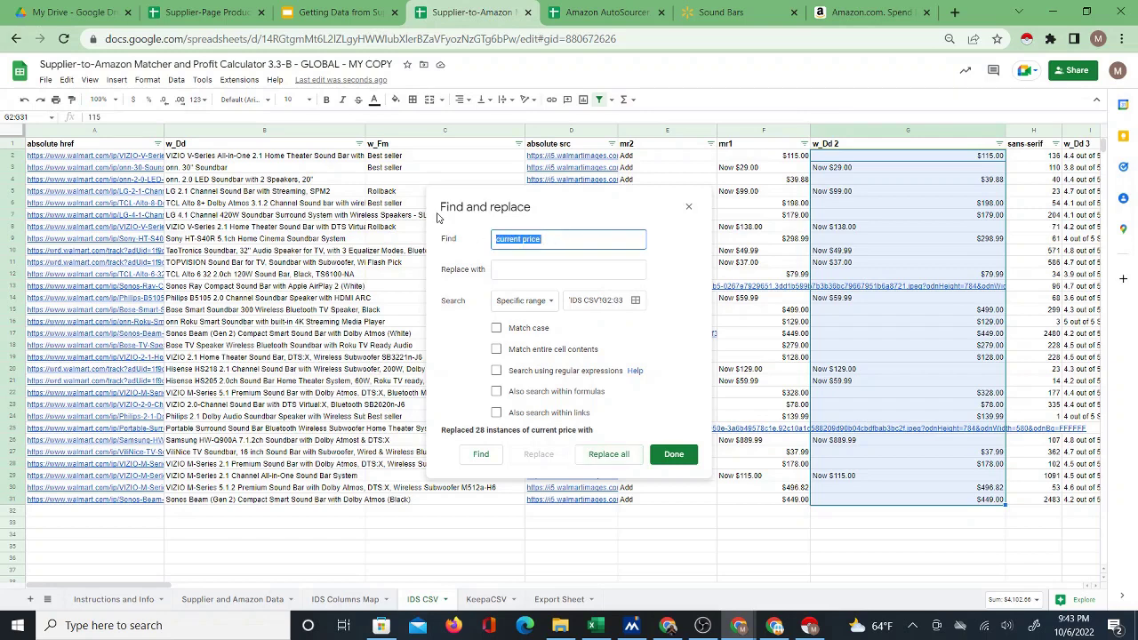
{"action": "type", "text": "Now"}
{"action": "left_click", "coordinate": [606, 456]}
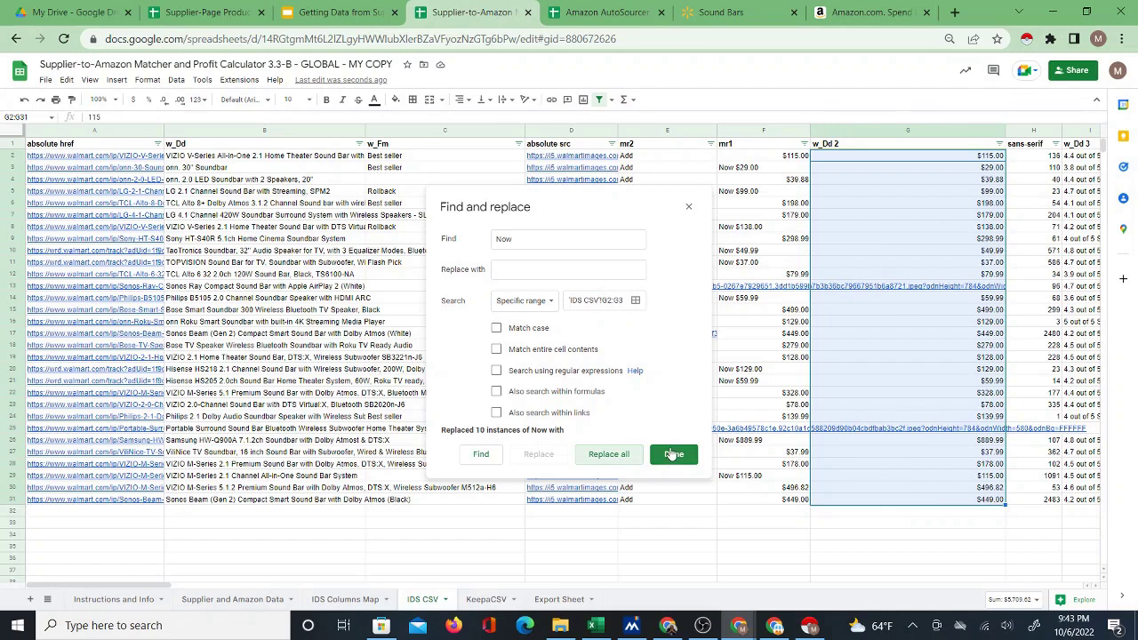
{"action": "left_click", "coordinate": [673, 454]}
Copy the cleaned prices in column G and paste them as values only into F6.
{"action": "right_click", "coordinate": [903, 186]}
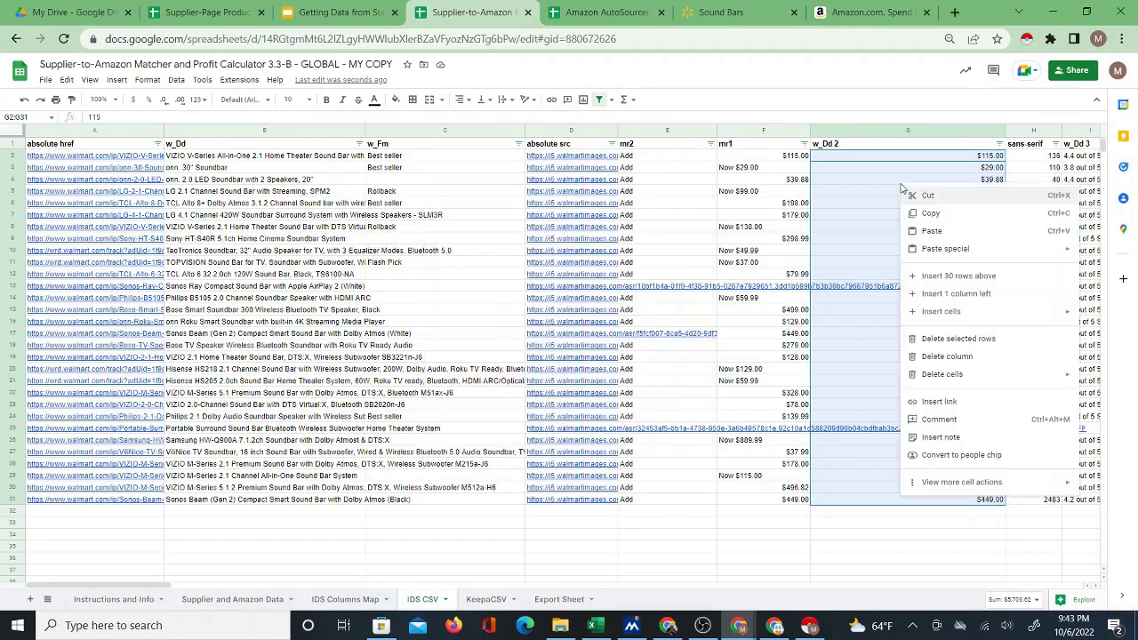
{"action": "left_click", "coordinate": [930, 214]}
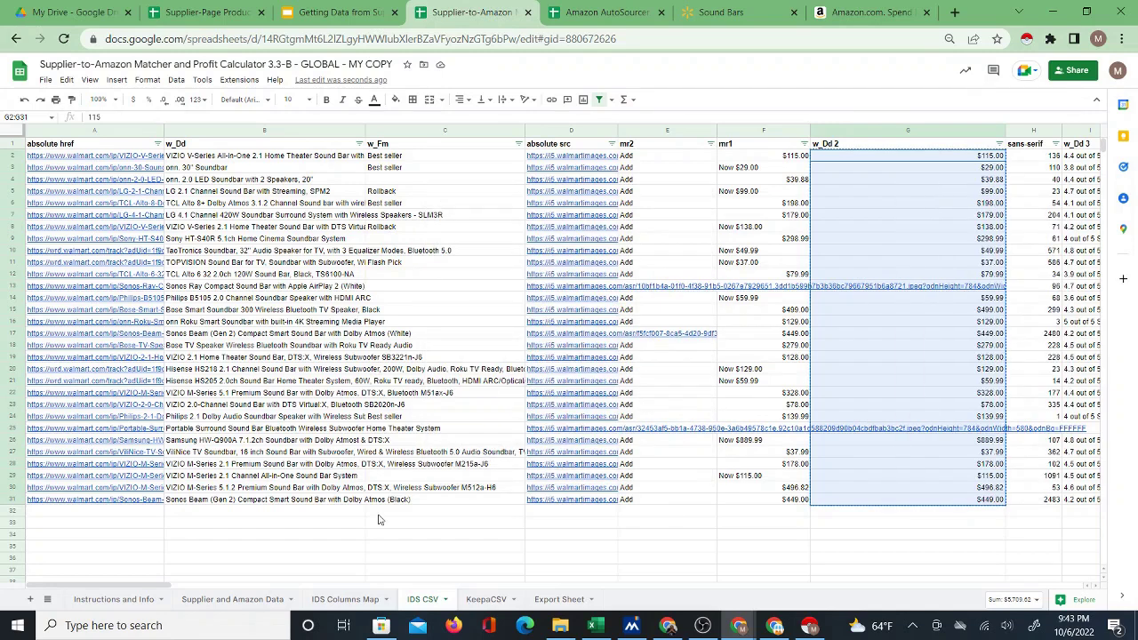
{"action": "left_click", "coordinate": [233, 602]}
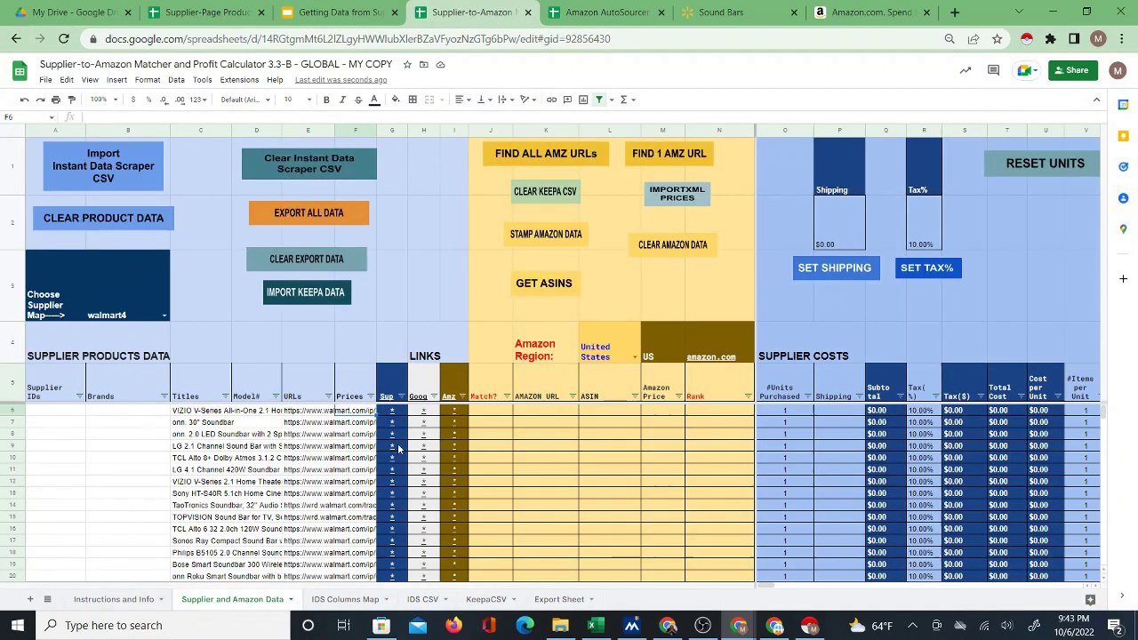
{"action": "right_click", "coordinate": [355, 413]}
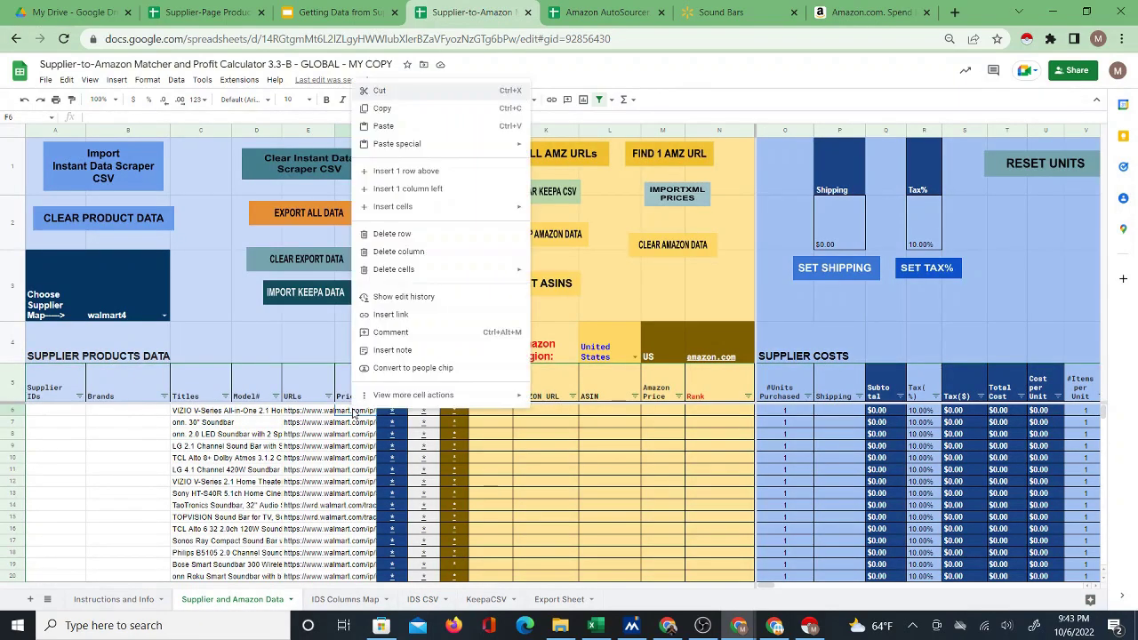
{"action": "mouse_move", "coordinate": [464, 147]}
{"action": "left_click", "coordinate": [591, 151]}
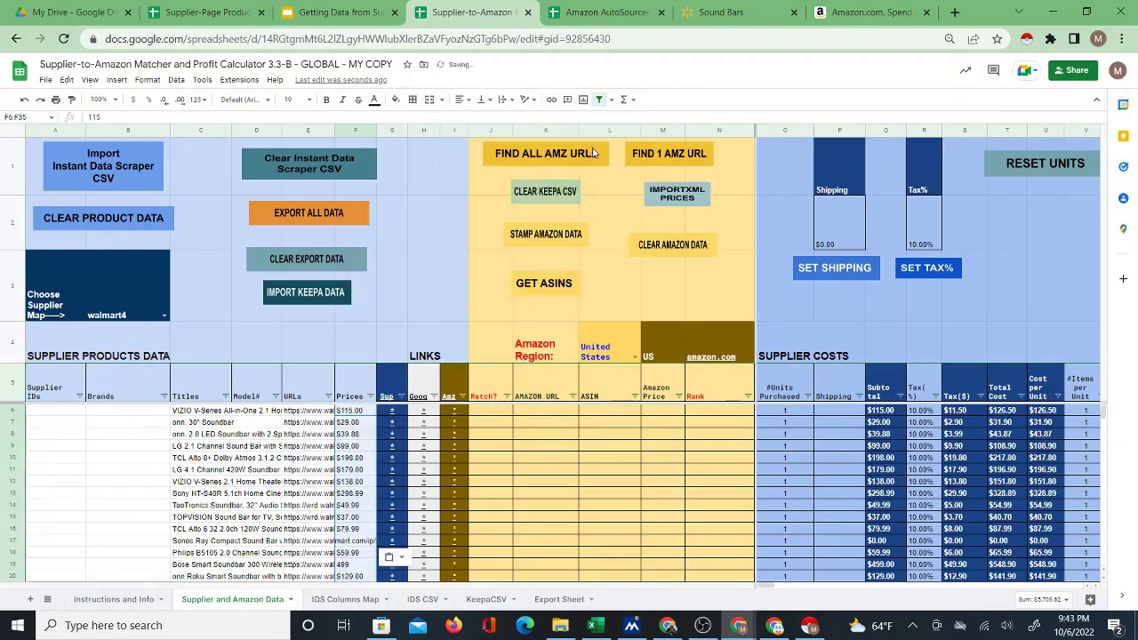
Check the filled rows, including the first title in C6 and the Match? cell J6.
{"action": "left_click", "coordinate": [493, 416]}
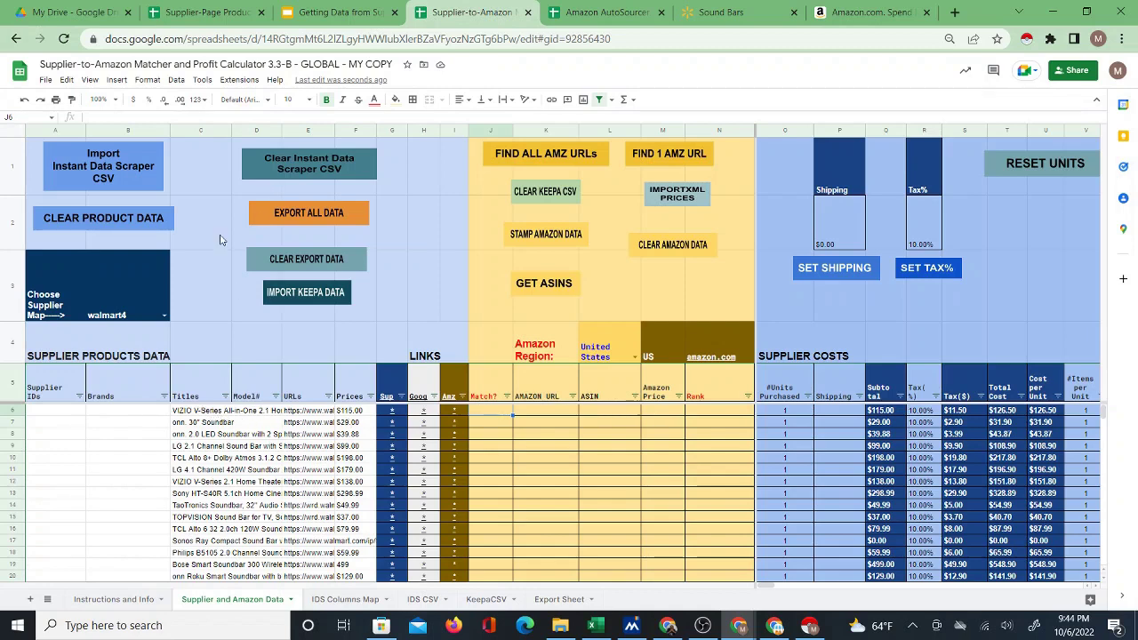
{"action": "left_click", "coordinate": [204, 413]}
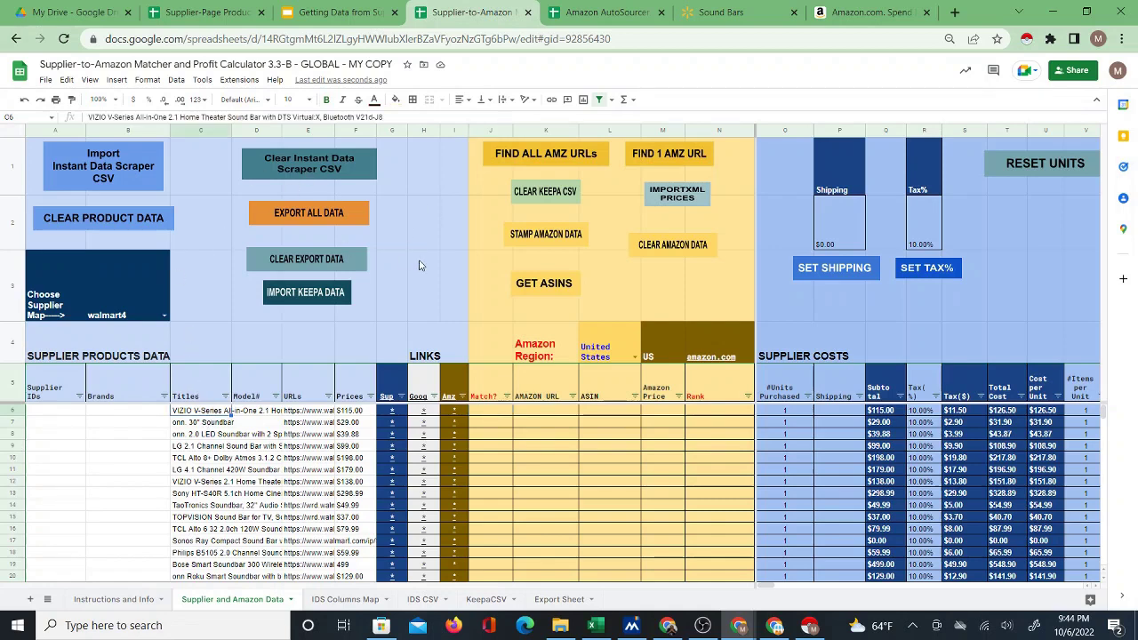
{"action": "left_click", "coordinate": [498, 413]}
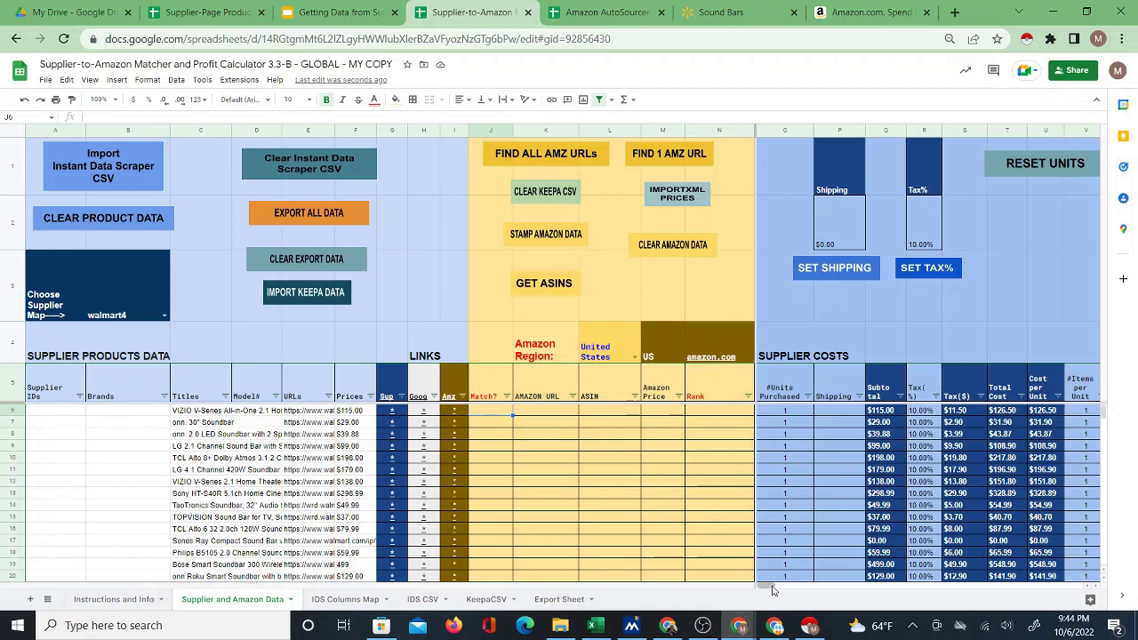
{"action": "left_click_drag", "start_coordinate": [773, 590], "coordinate": [798, 587]}
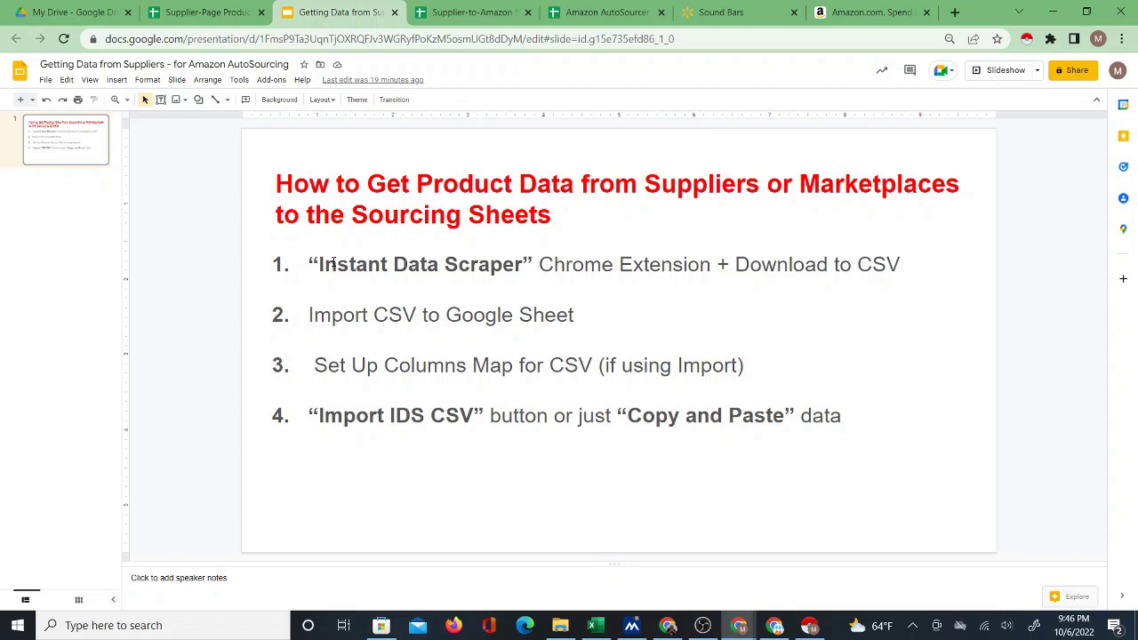
Highlight the four bullets: Instant Data Scraper, Import CSV, Columns Map setup, Import IDS CSV.
{"action": "left_click_drag", "start_coordinate": [308, 264], "coordinate": [911, 267]}
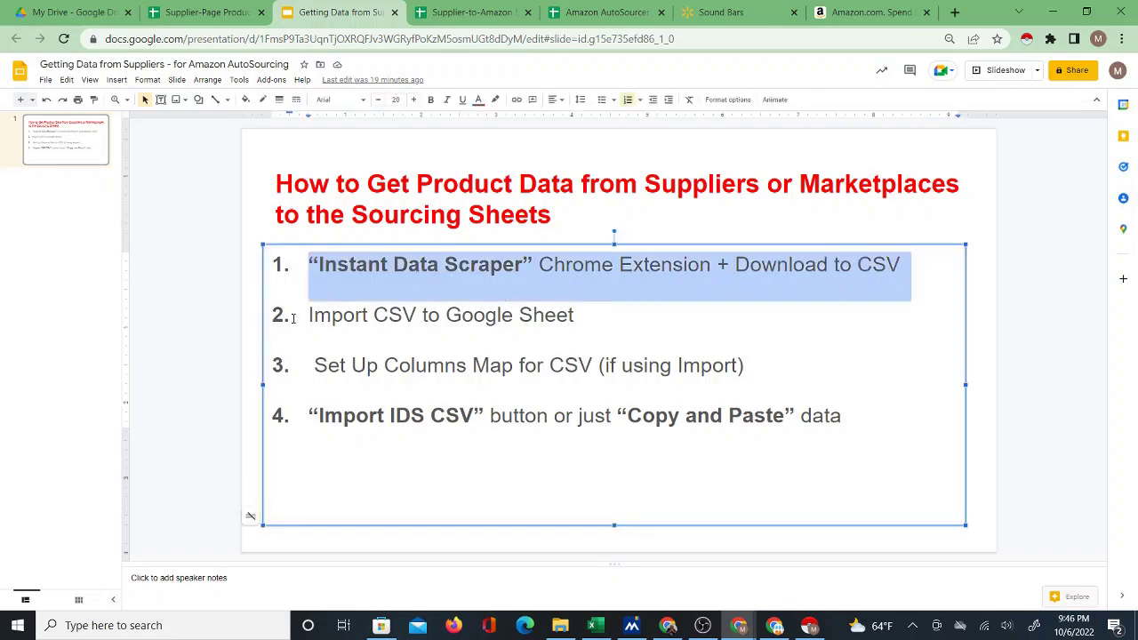
{"action": "left_click_drag", "start_coordinate": [305, 315], "coordinate": [610, 316]}
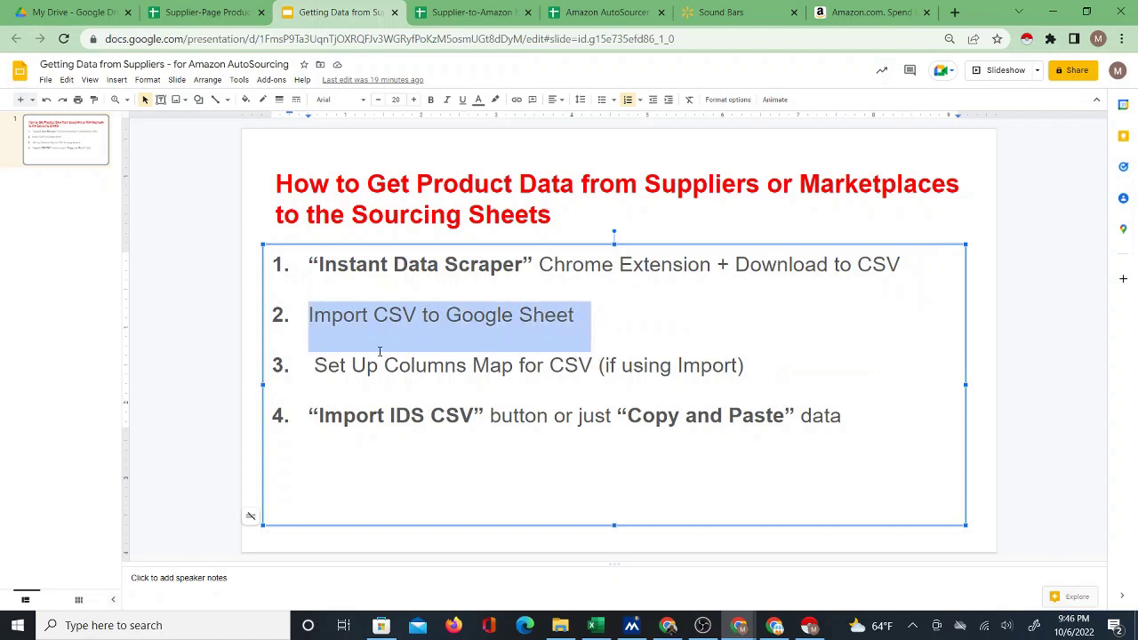
{"action": "left_click_drag", "start_coordinate": [314, 366], "coordinate": [772, 374]}
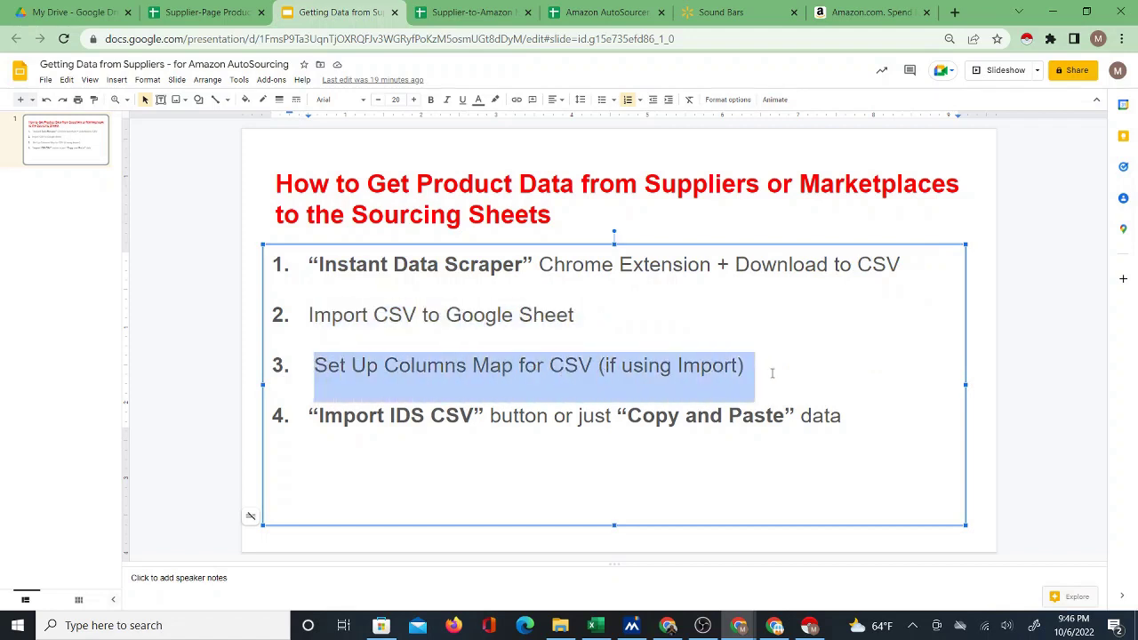
{"action": "left_click_drag", "start_coordinate": [309, 416], "coordinate": [564, 420]}
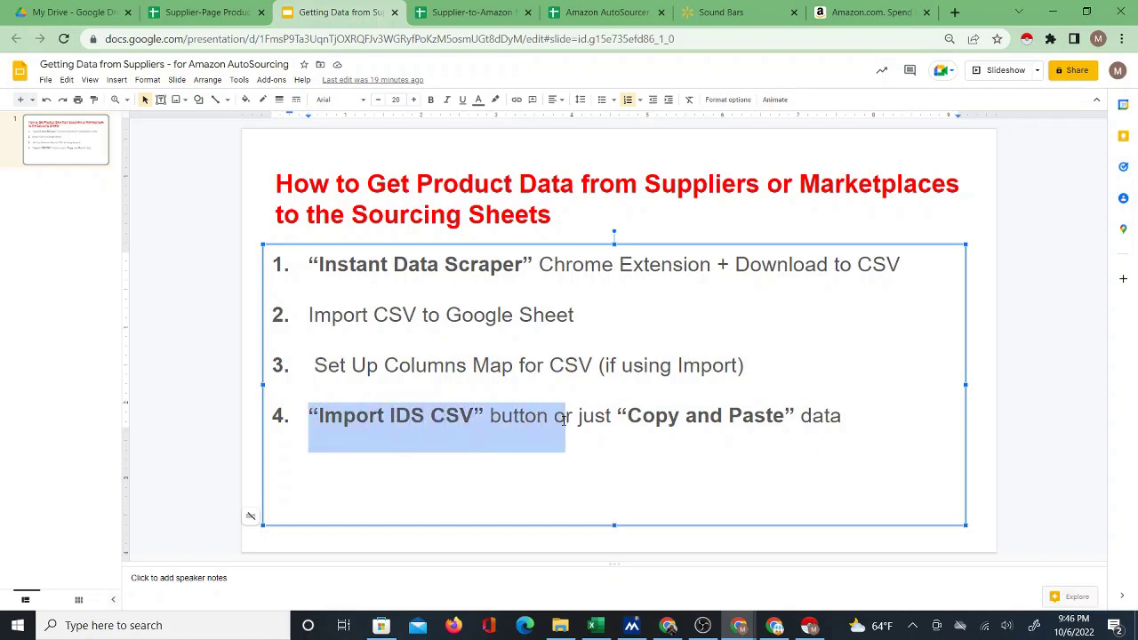
{"action": "left_click", "coordinate": [431, 14]}
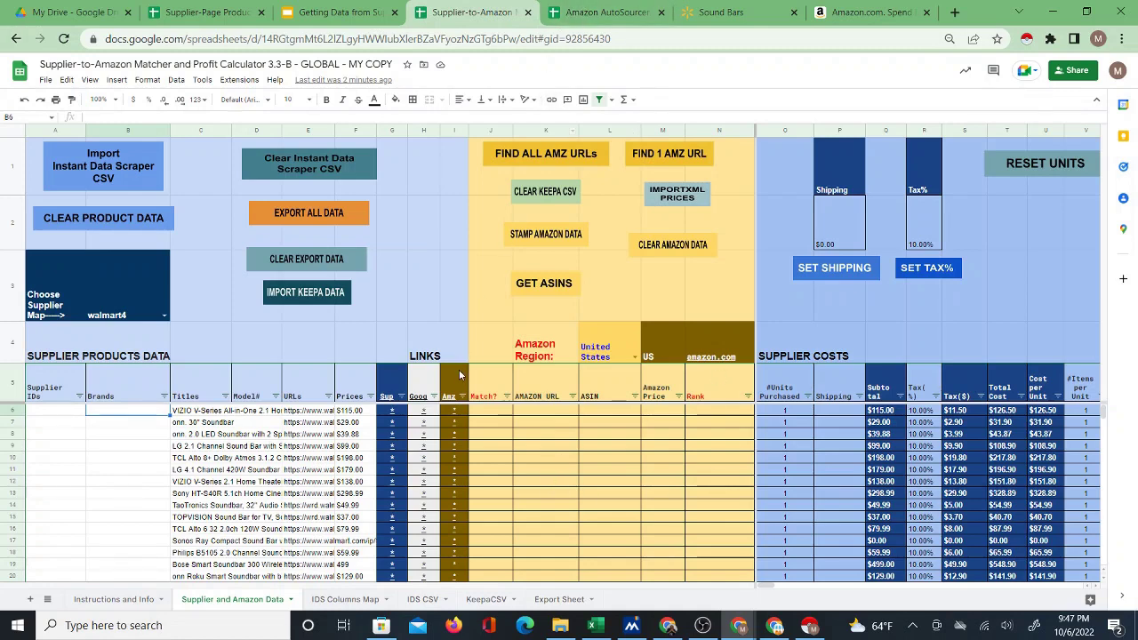
Switch to the Amazon AutoSourcer spreadsheet's browser tab to show its Sourcing Sheet.
{"action": "left_click", "coordinate": [600, 13]}
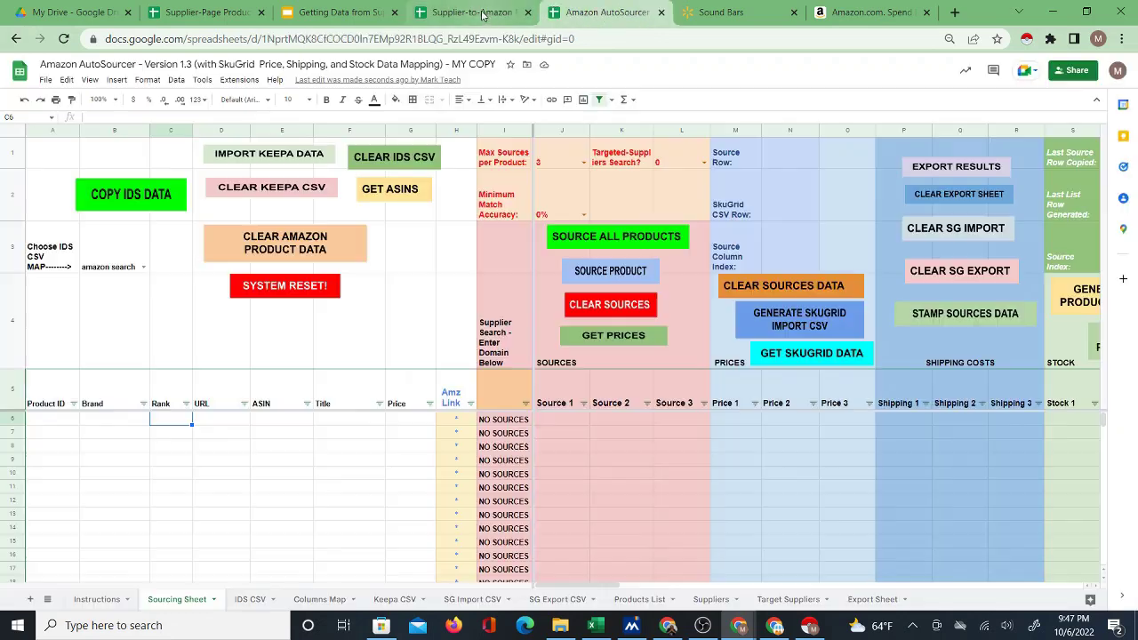
{"action": "left_click", "coordinate": [480, 12]}
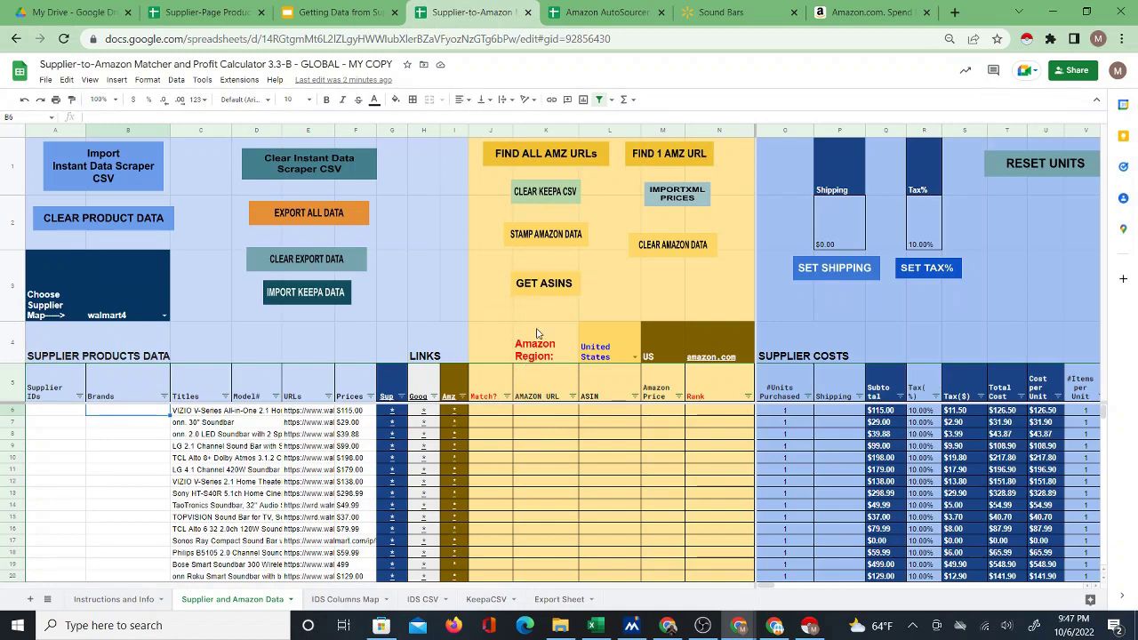
{"action": "left_click", "coordinate": [587, 14]}
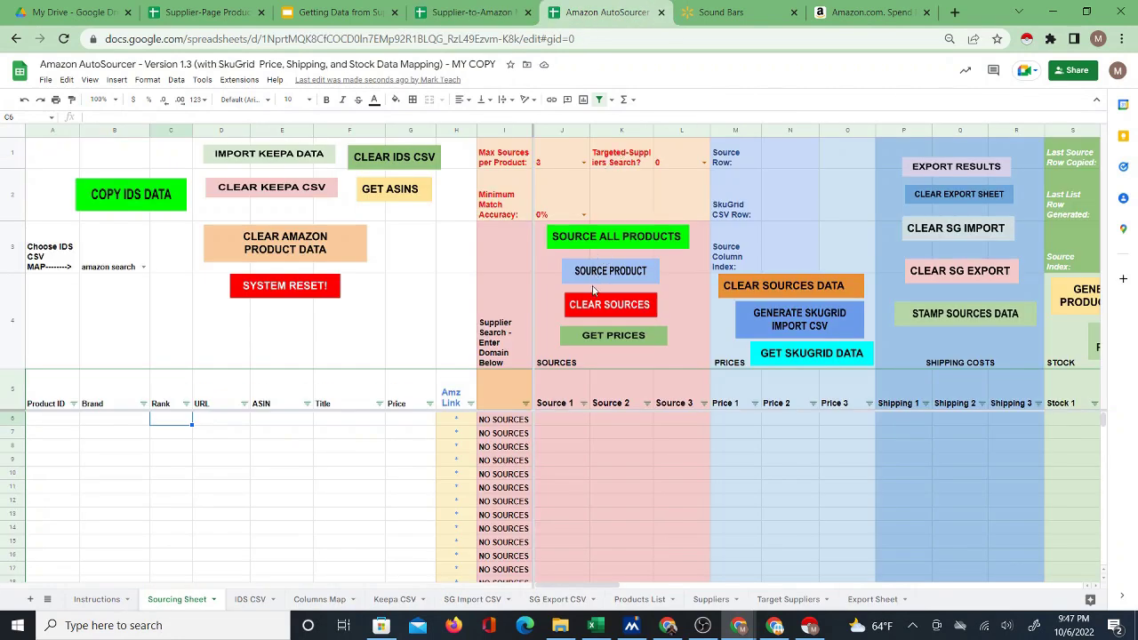